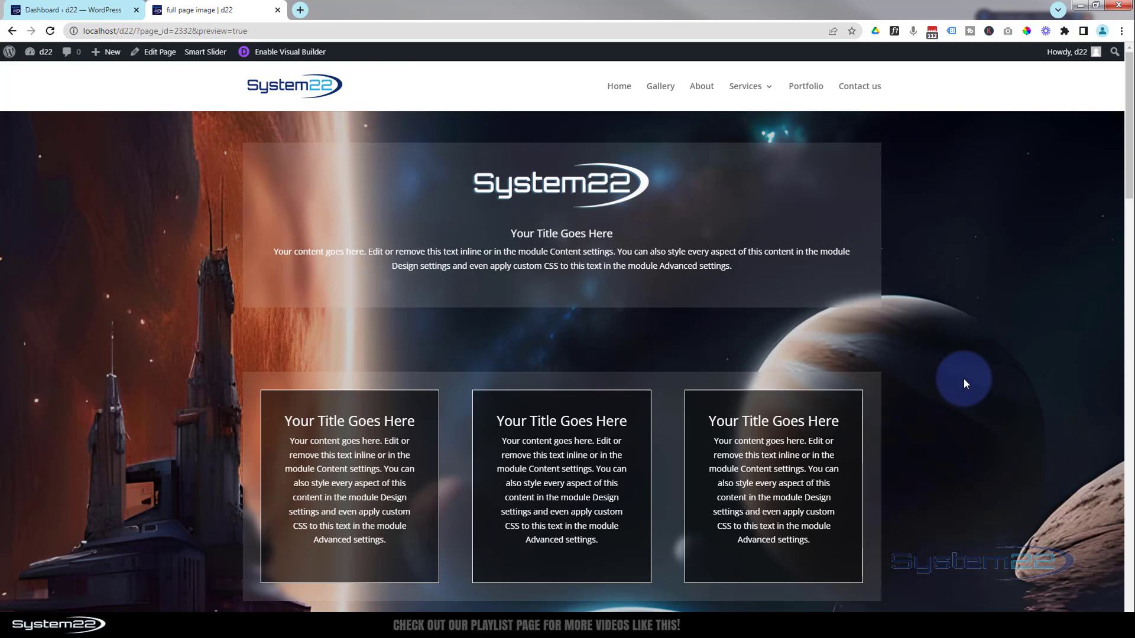
Step: Remove the site-wide background image in the Theme Customizer's general background settings and publish the change
left_click(47, 10)
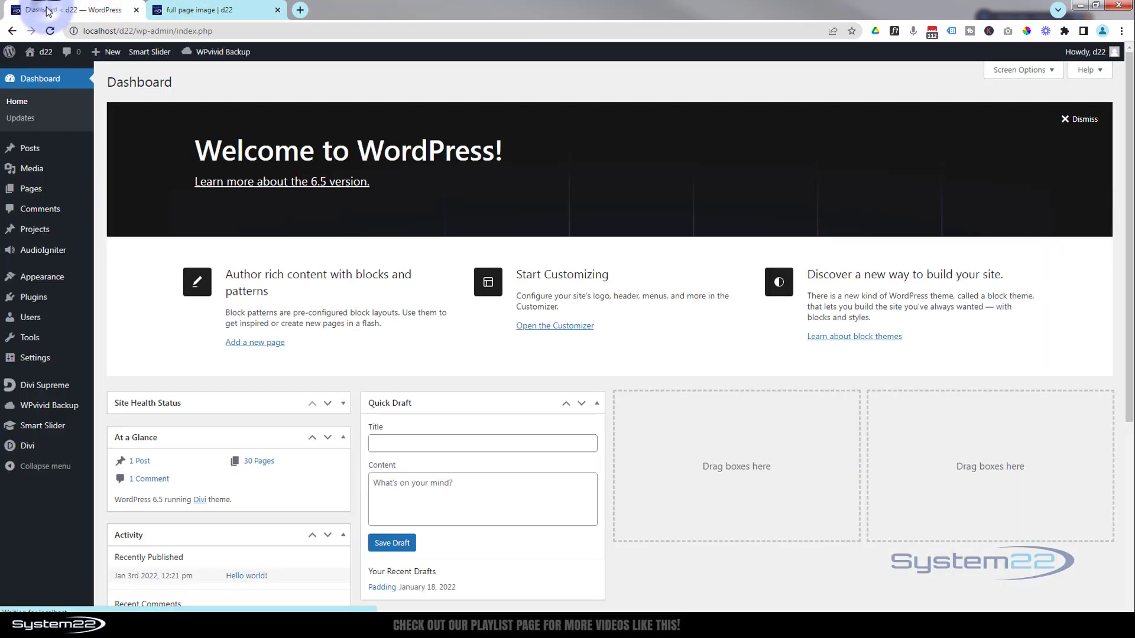
mouse_move(59, 276)
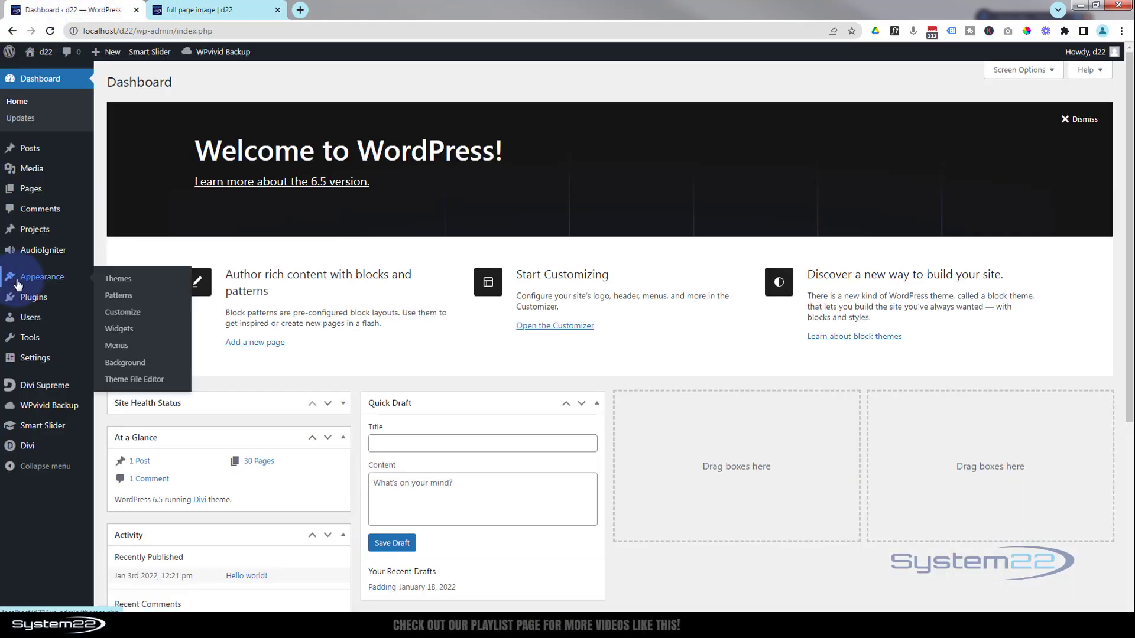
left_click(122, 313)
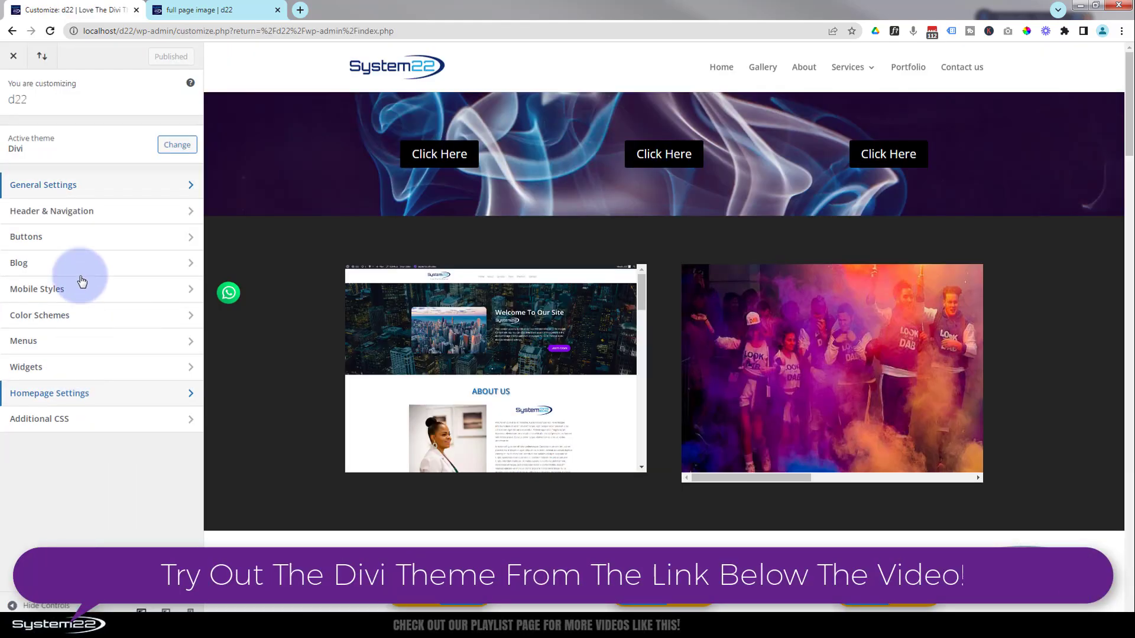
left_click(67, 187)
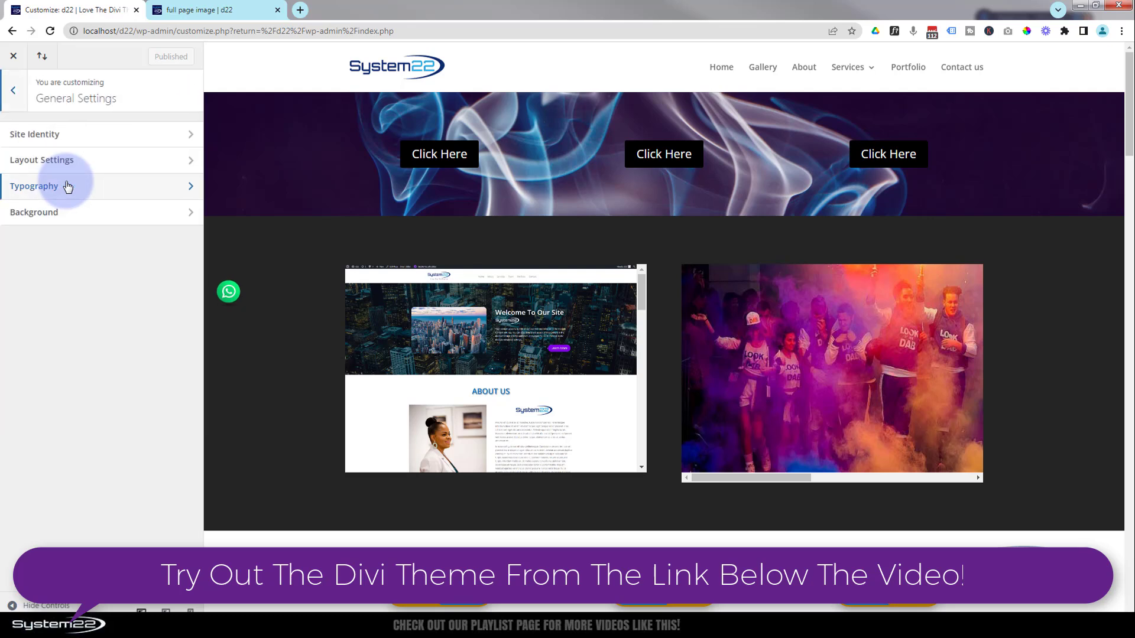
left_click(60, 212)
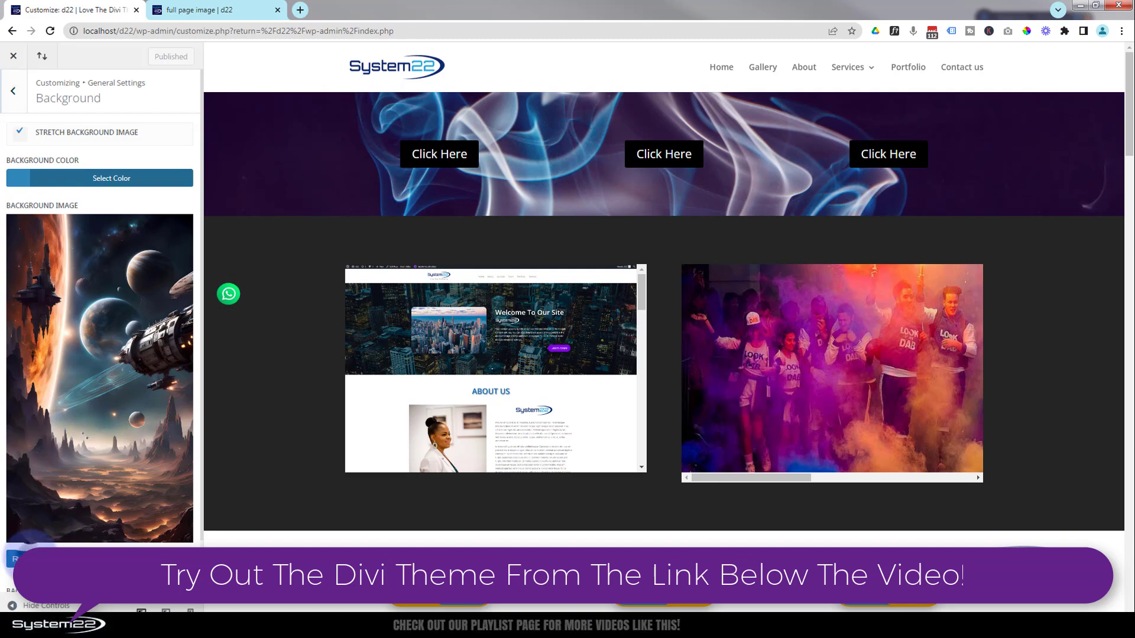
left_click(18, 556)
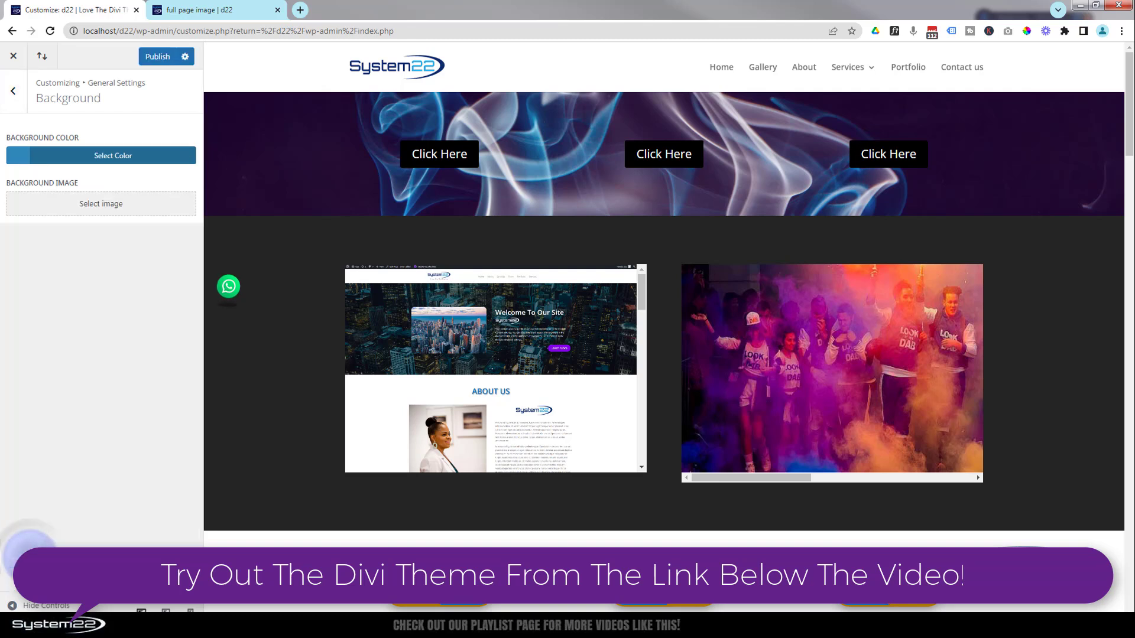
left_click(155, 56)
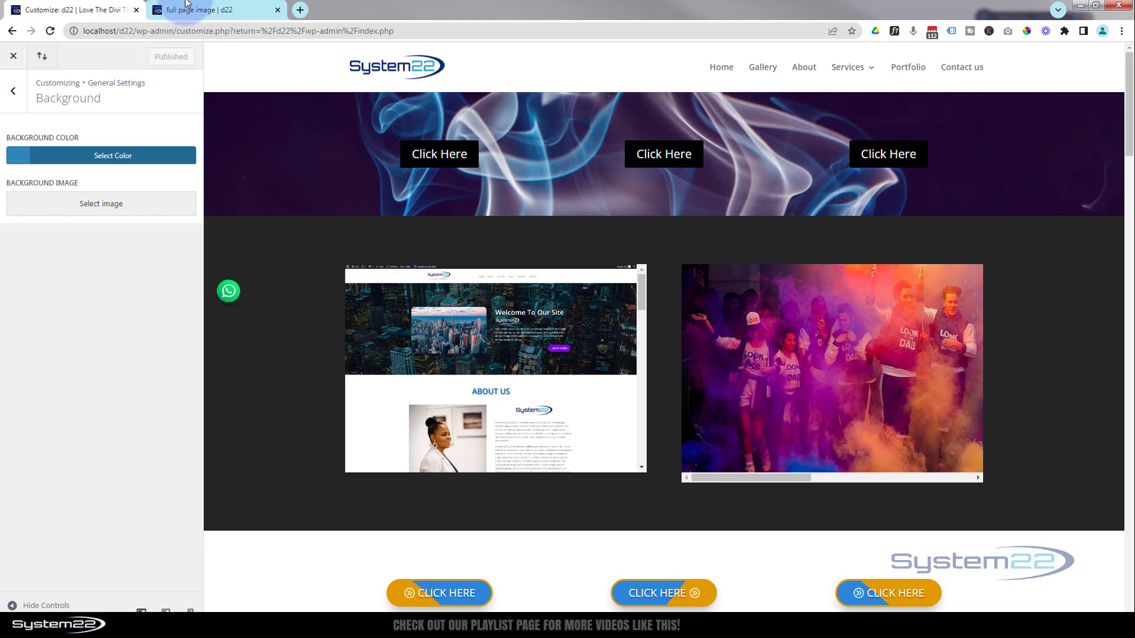
Step: Reload the full page image preview and examine the whole page without the site-wide background image
left_click(186, 5)
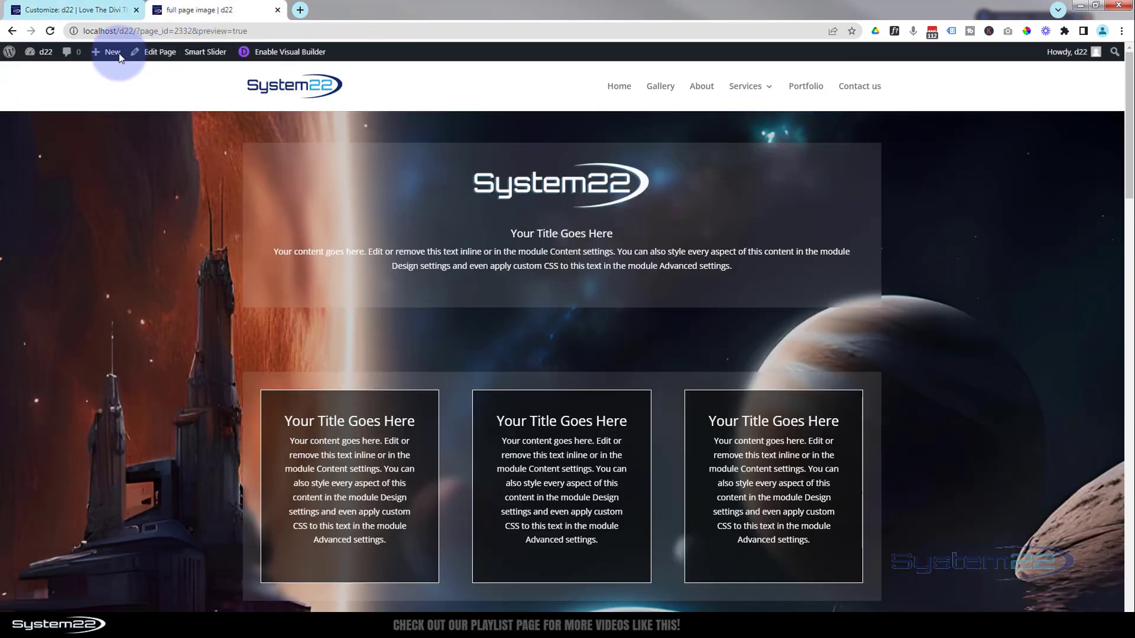
left_click(51, 31)
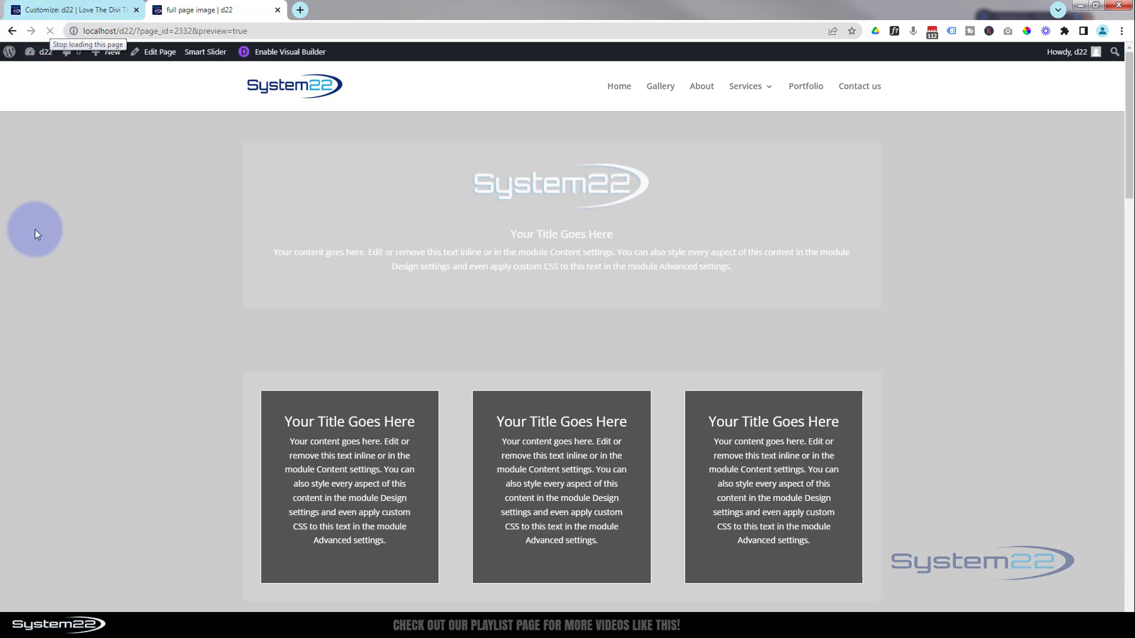
scroll(59, 258, "down", 4)
scroll(60, 260, "down", 10)
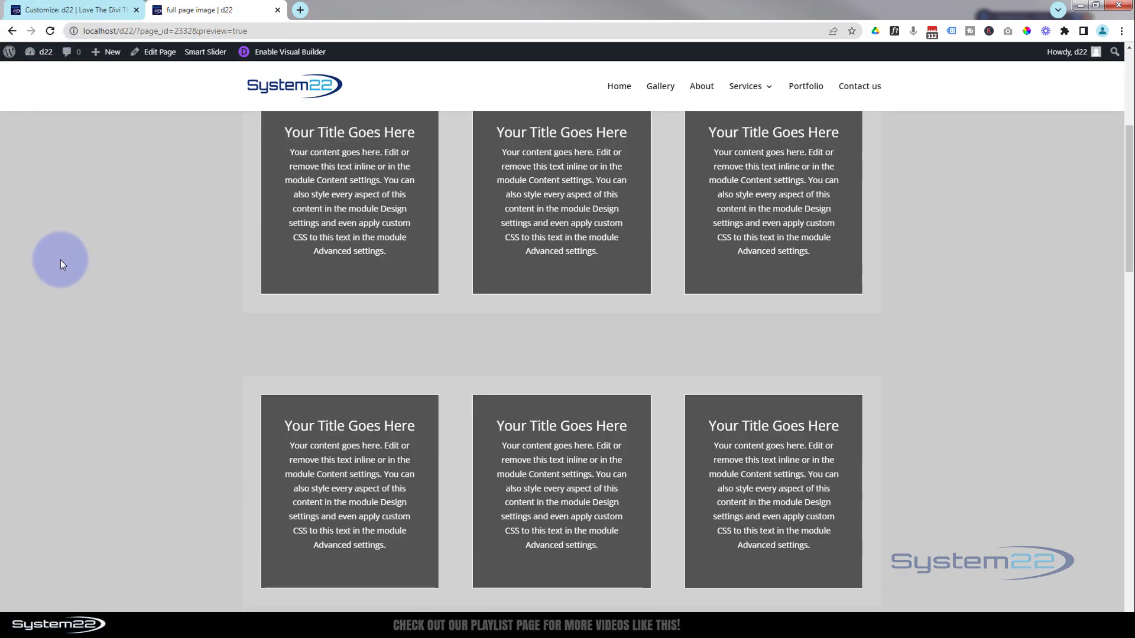
scroll(61, 260, "down", 8)
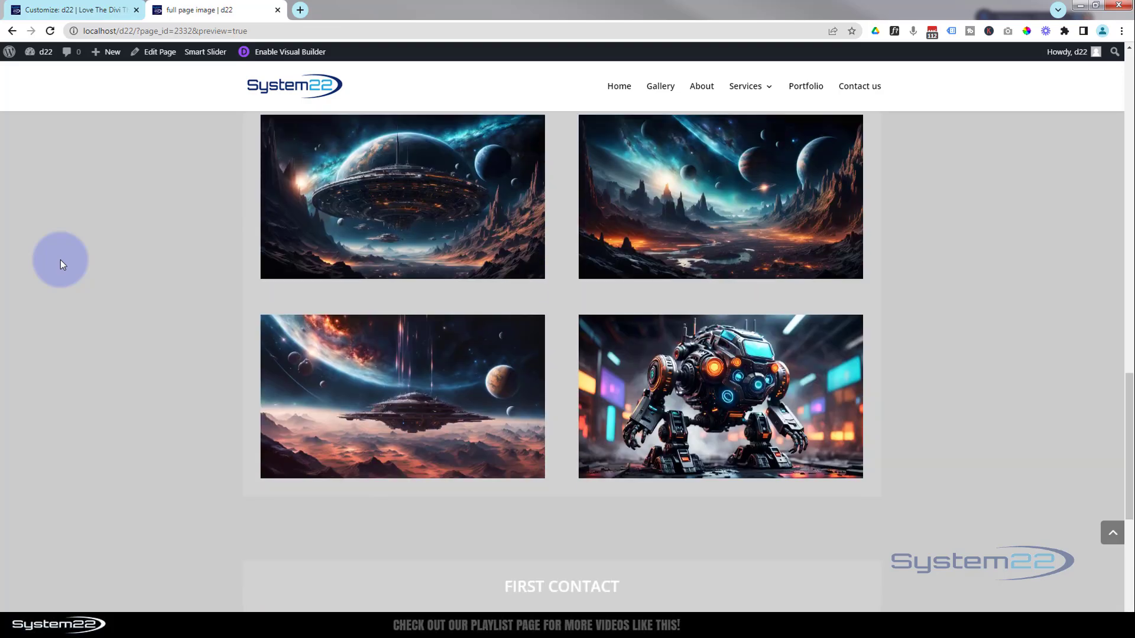
scroll(60, 260, "up", 8)
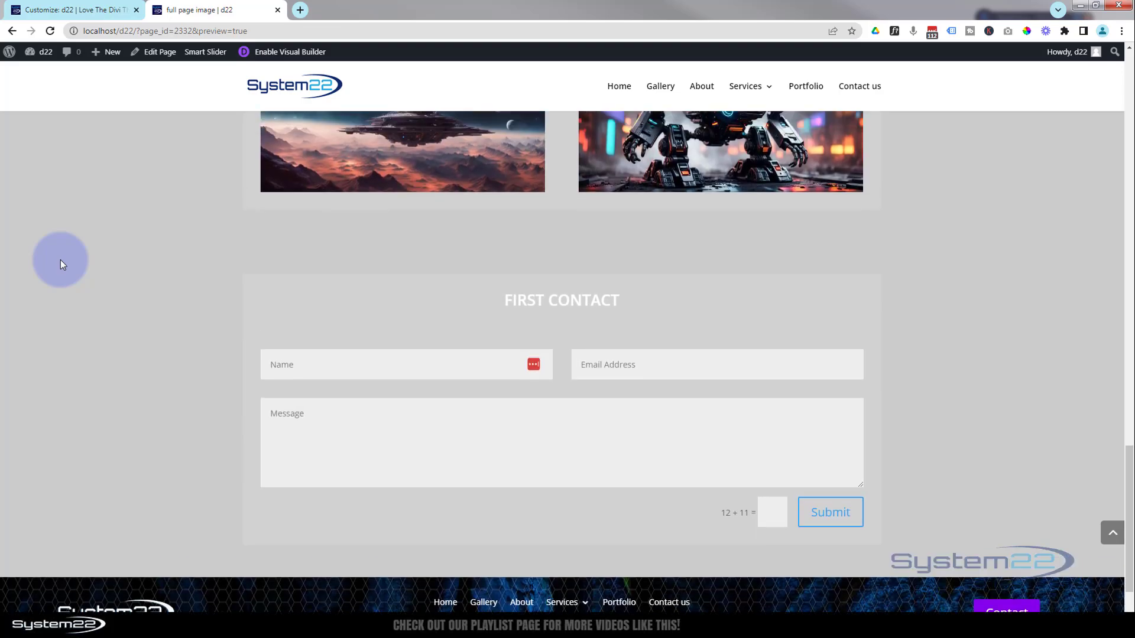
scroll(62, 260, "up", 1)
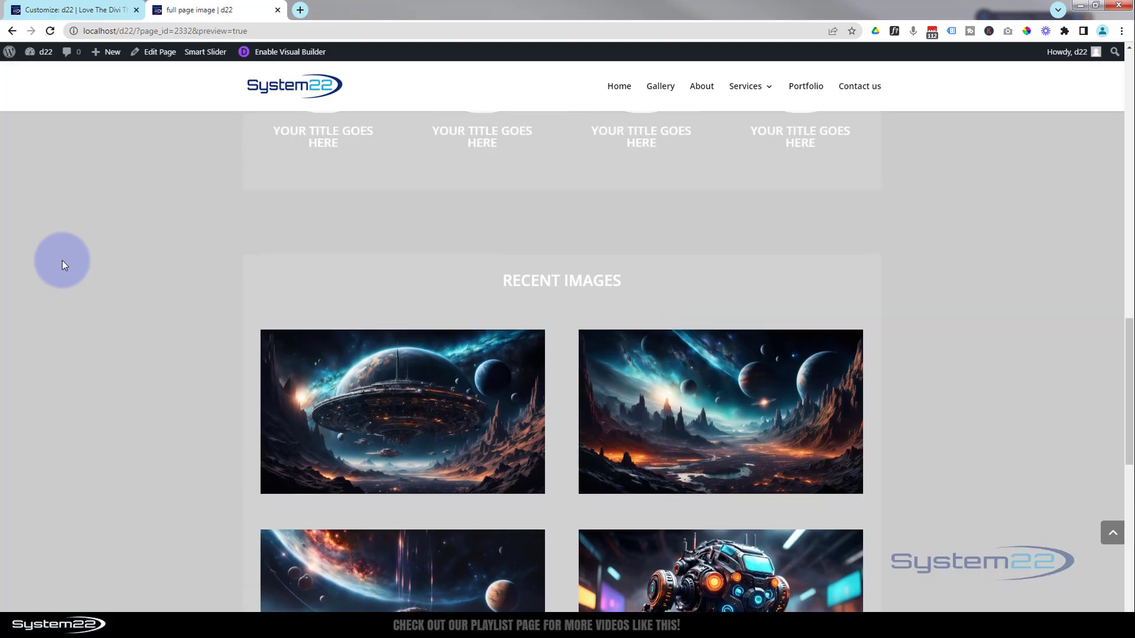
scroll(62, 260, "up", 5)
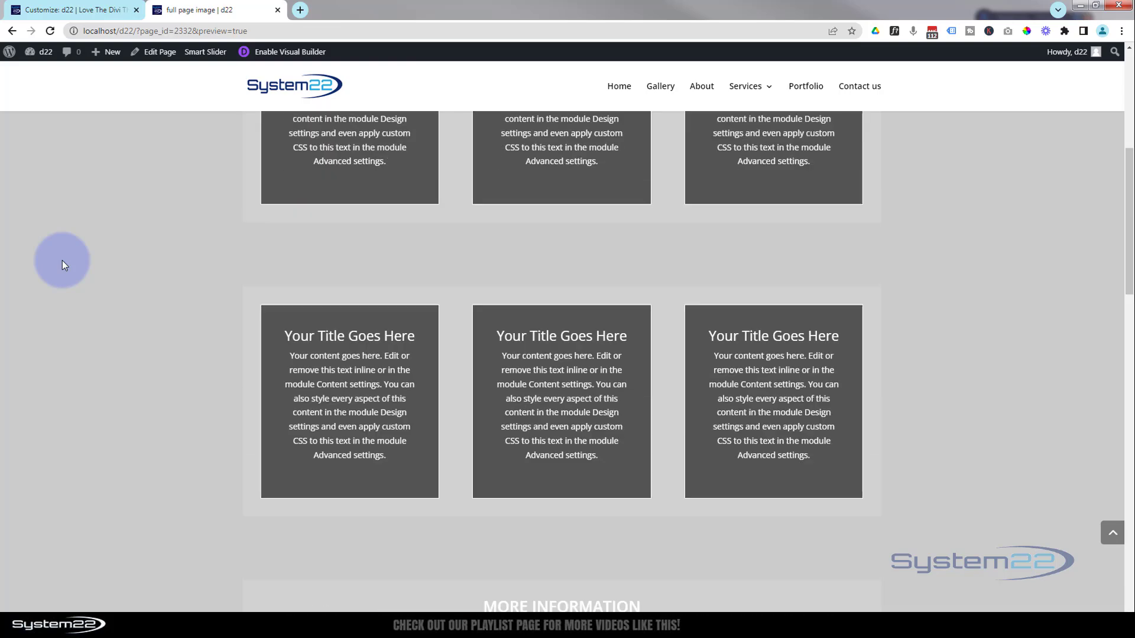
scroll(62, 260, "up", 2)
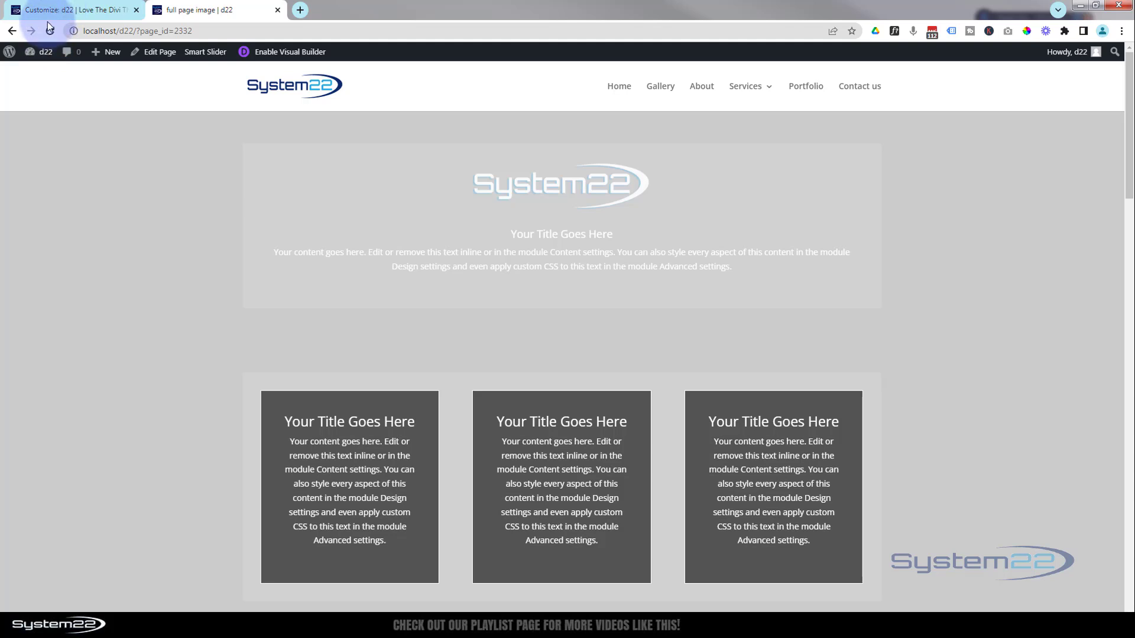
Step: Open the WordPress dashboard separately, sort the pages newest first, and open the Frosty page for editing with Divi
middle_click(32, 74)
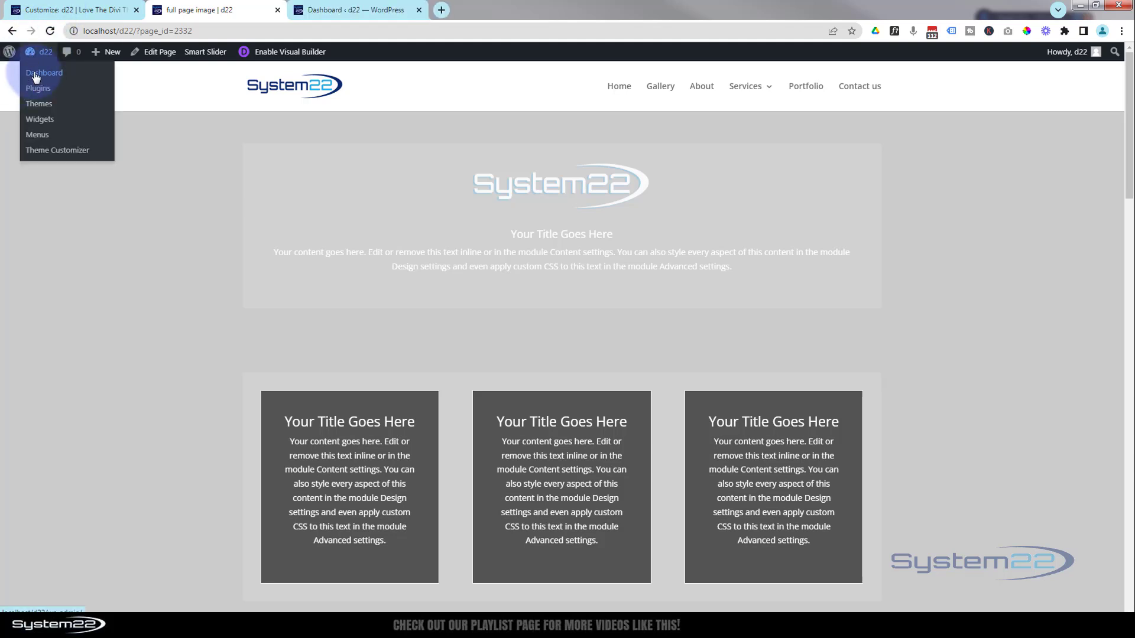
left_click(356, 10)
left_click(37, 188)
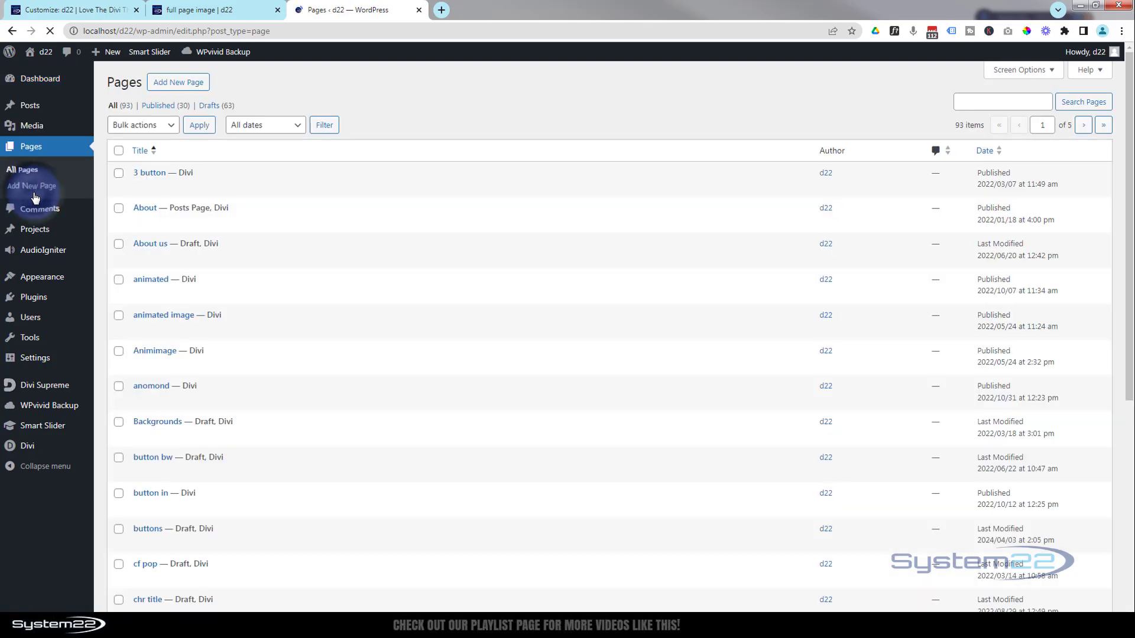
left_click(985, 150)
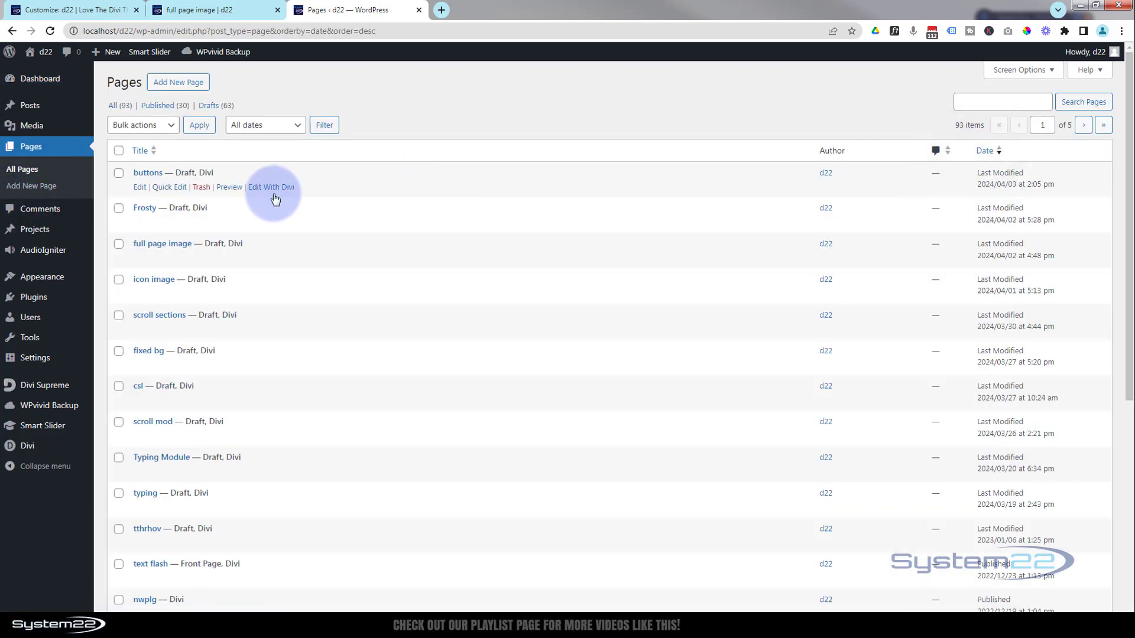
left_click(266, 228)
left_click(462, 11)
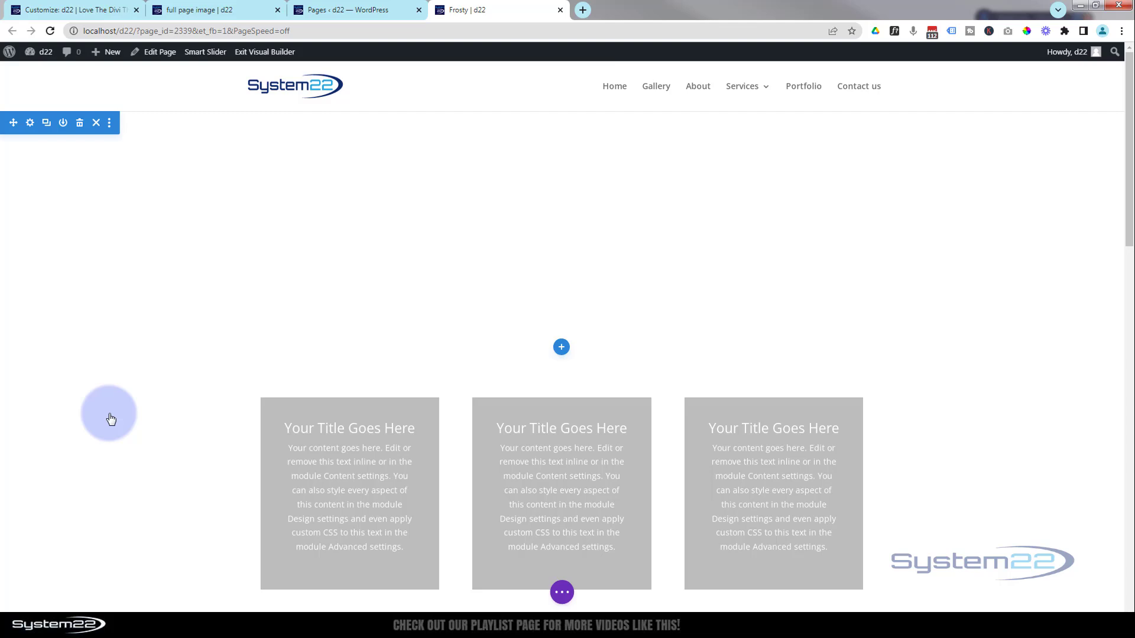
Step: Look over the Frosty page layout and switch the builder to wireframe view
scroll(111, 419, "down", 5)
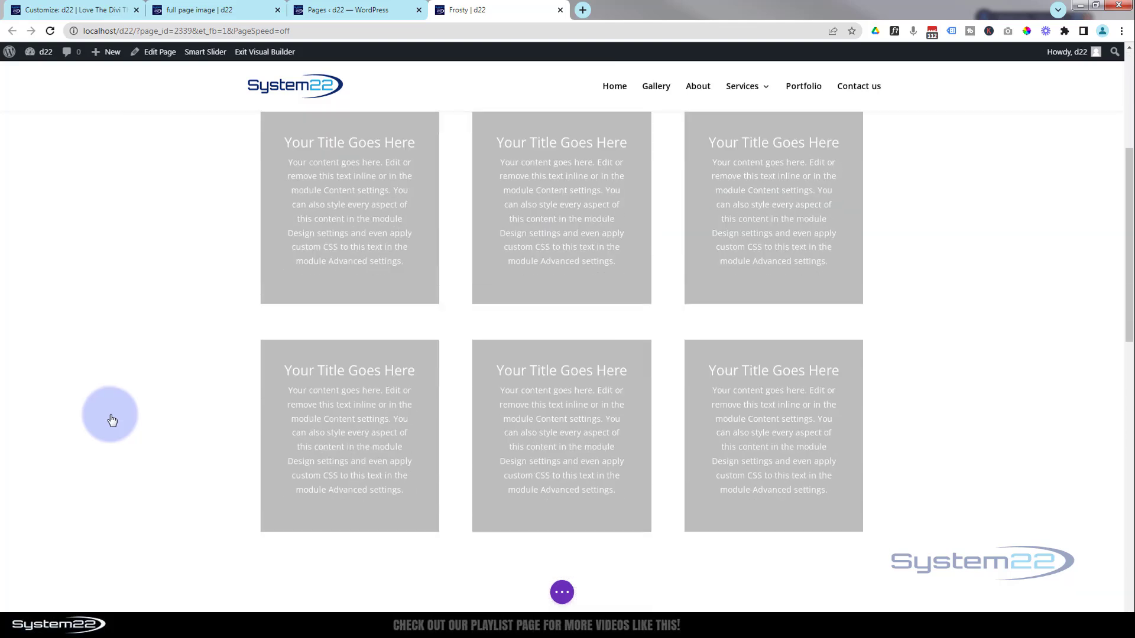
scroll(555, 609, "down", 2)
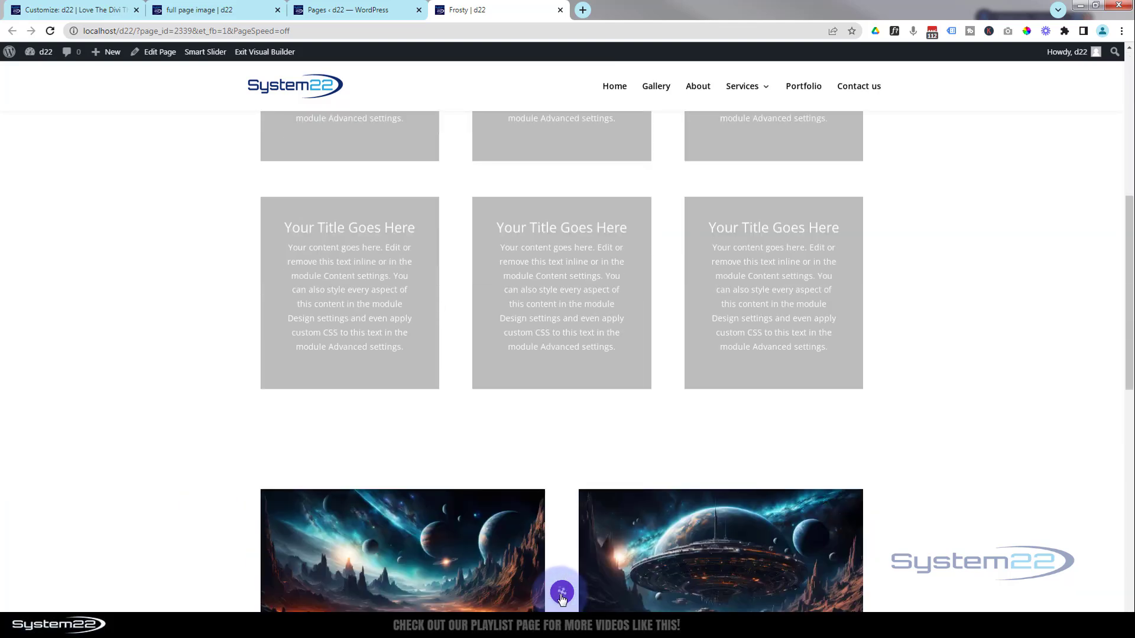
left_click(562, 592)
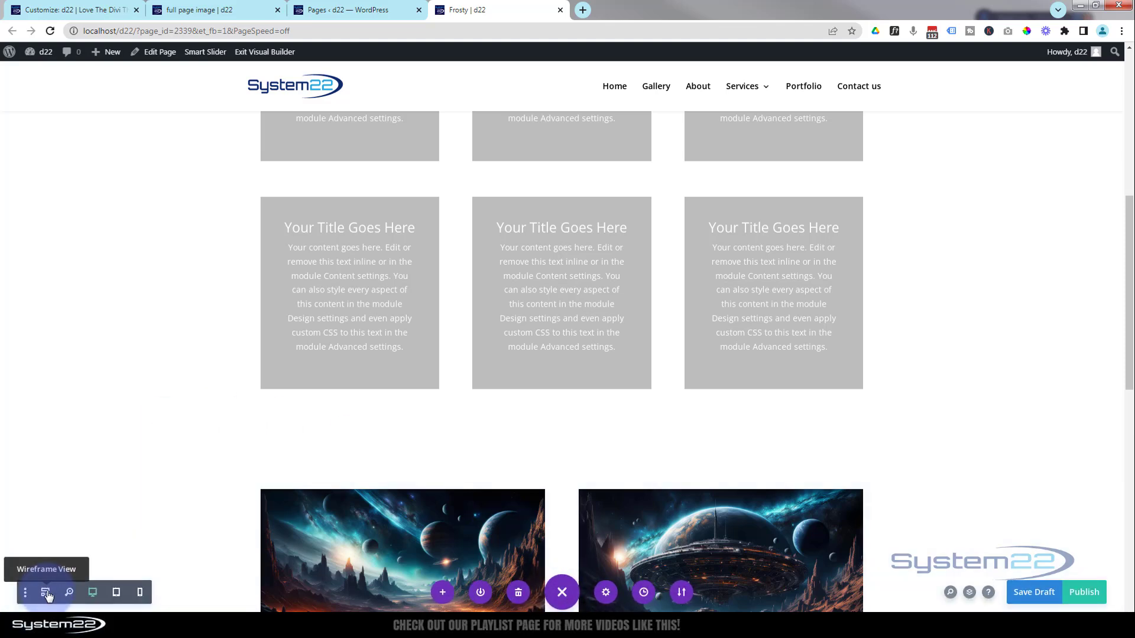
left_click(45, 593)
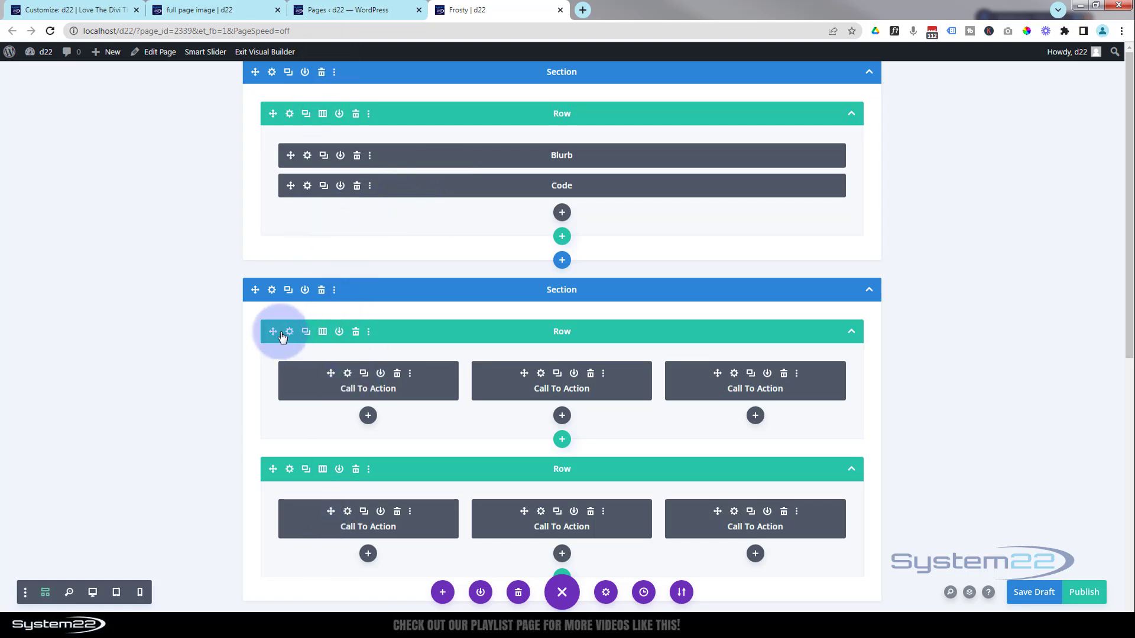
Step: Move both Call To Action rows into the first section below the Blurb row and delete the emptied section
left_click_drag(274, 331, 279, 265)
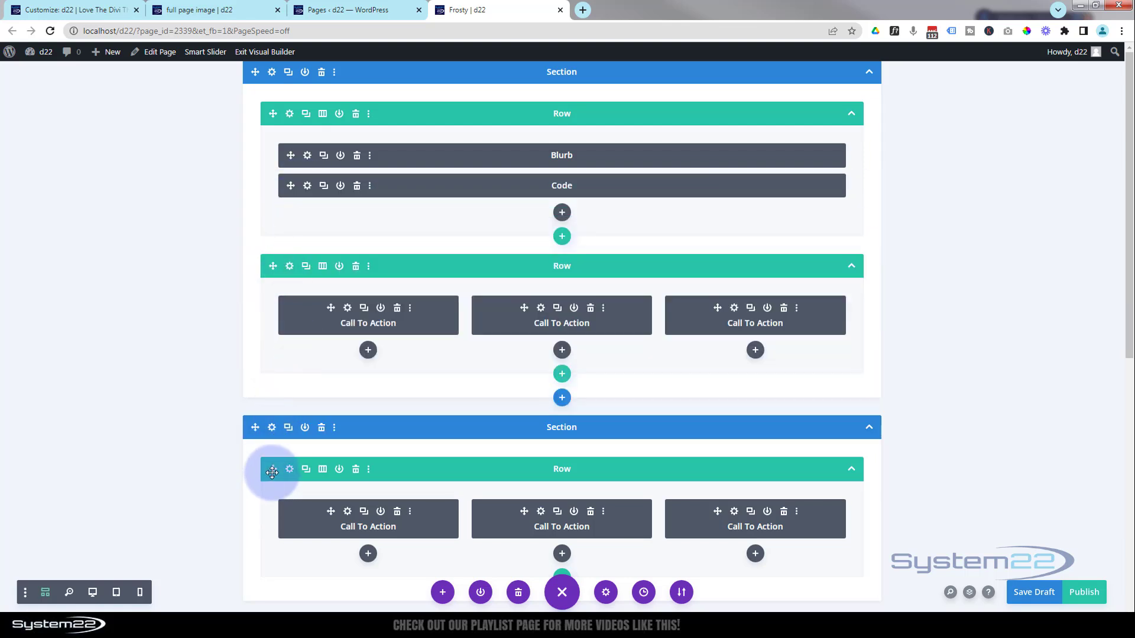
left_click_drag(271, 469, 274, 424)
scroll(247, 407, "down", 5)
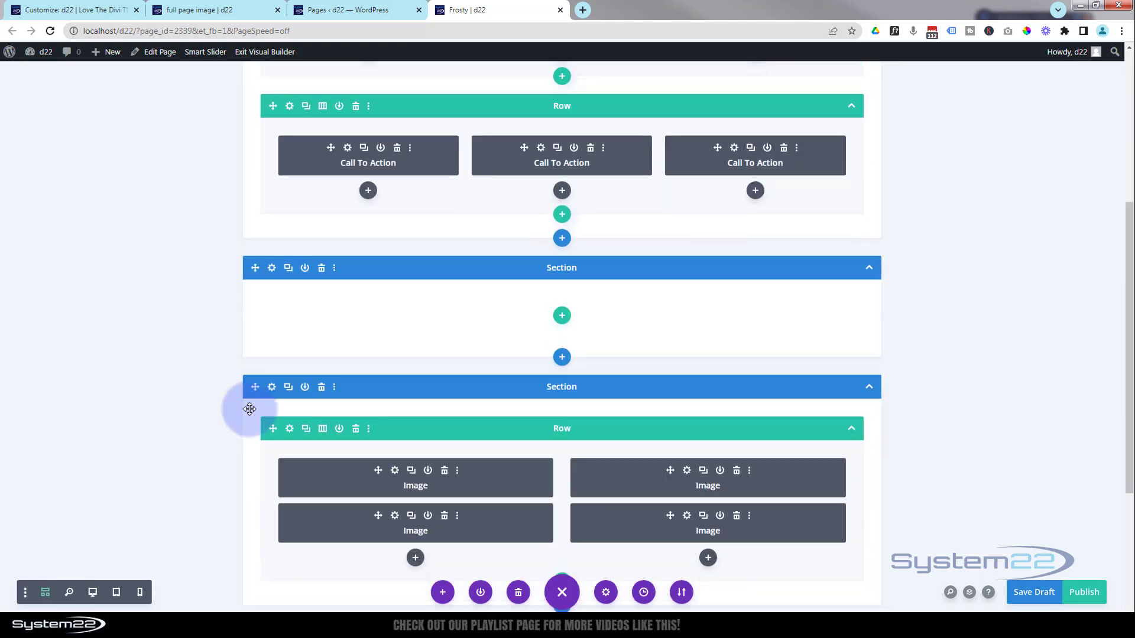
left_click(323, 270)
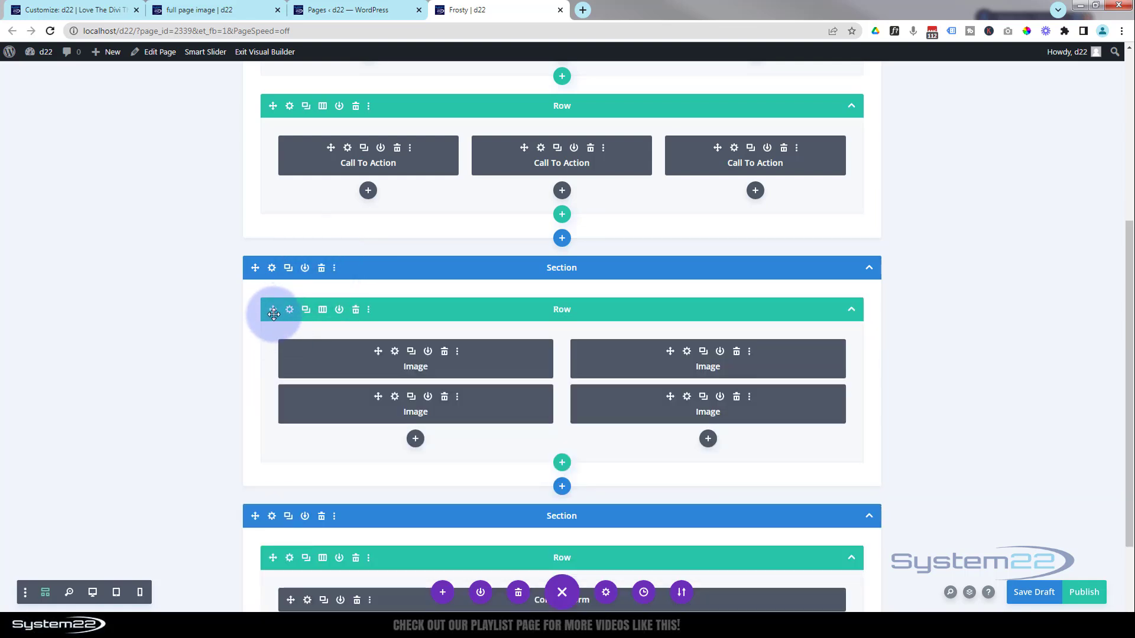
Step: Move the image row and the Contact Form row to the end of the first section and delete their emptied sections
mouse_move(273, 314)
left_mouse_down()
mouse_move(284, 149)
mouse_move(261, 380)
mouse_move(273, 297)
left_mouse_up()
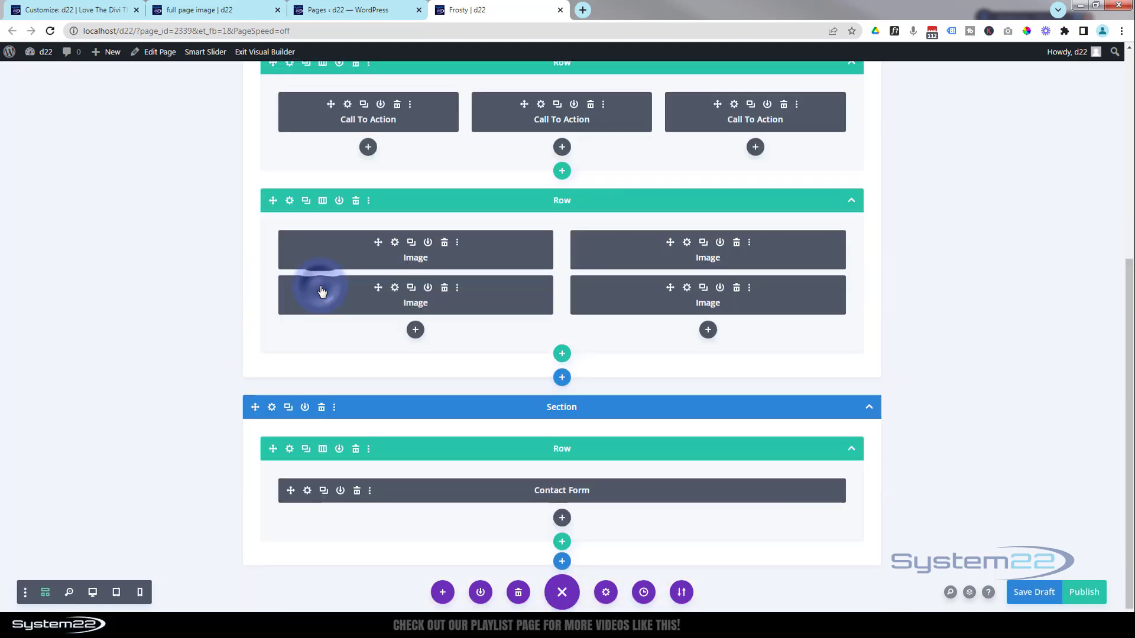
left_click_drag(272, 452, 276, 401)
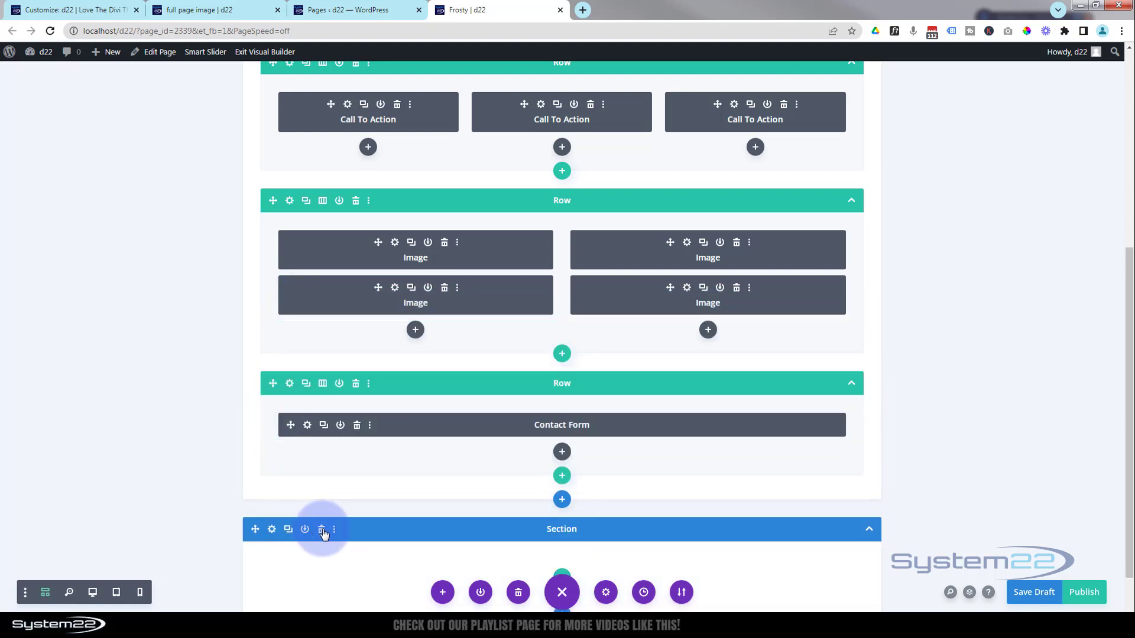
left_click(322, 531)
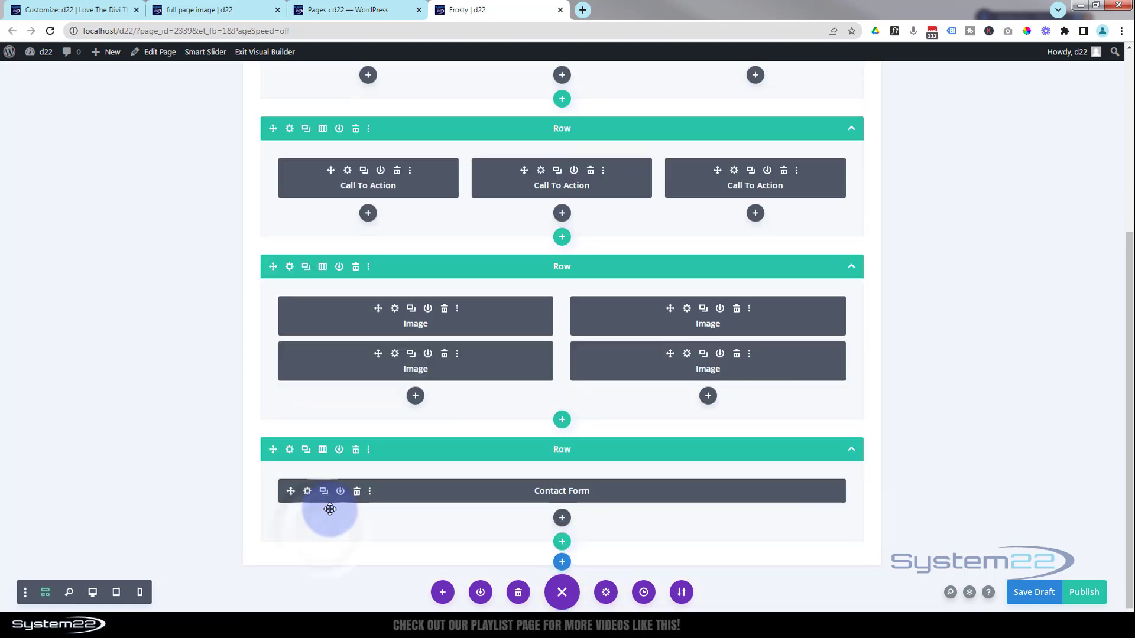
Step: Return to desktop view and set the section's background image to the 1536 by 2688 space-city picture, first in the media library
scroll(328, 508, "up", 4)
scroll(330, 507, "up", 2)
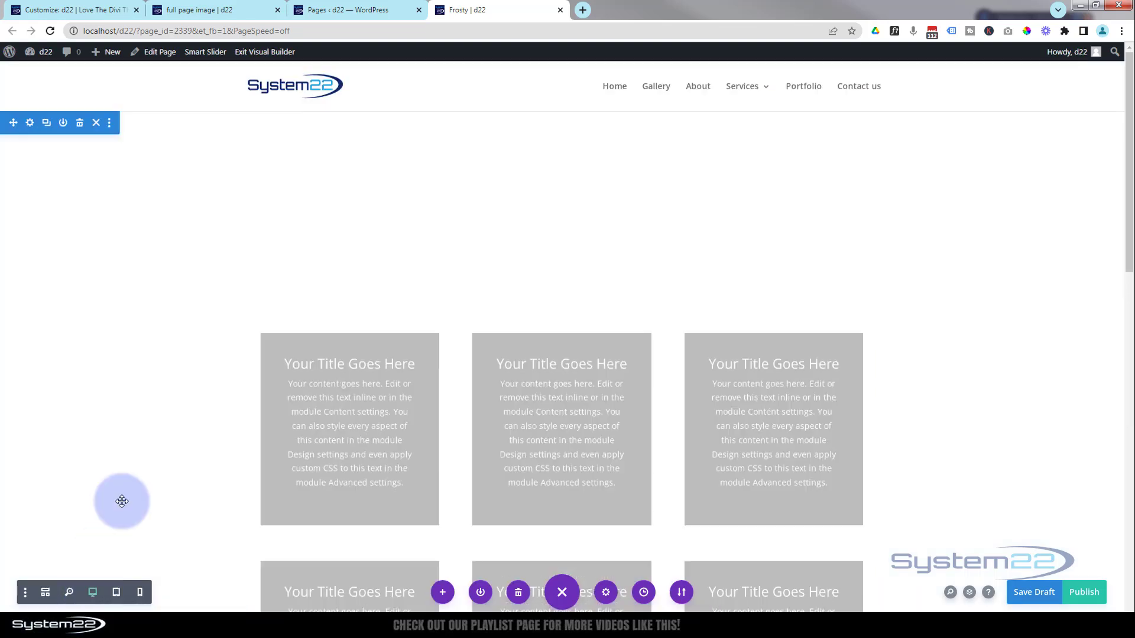
left_click(29, 126)
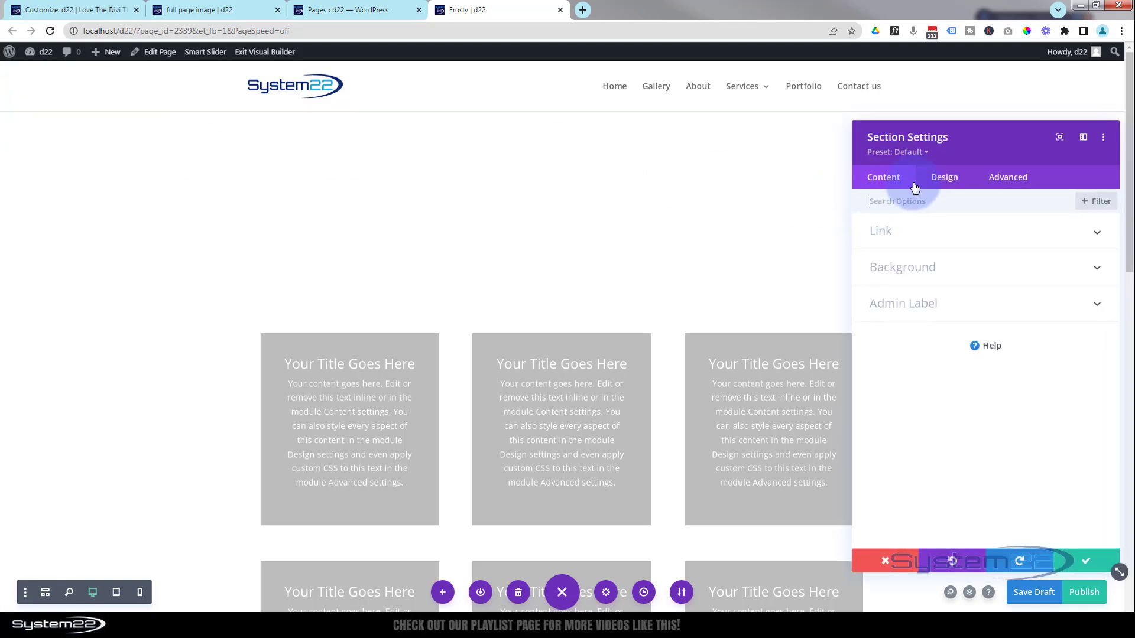
left_click(914, 267)
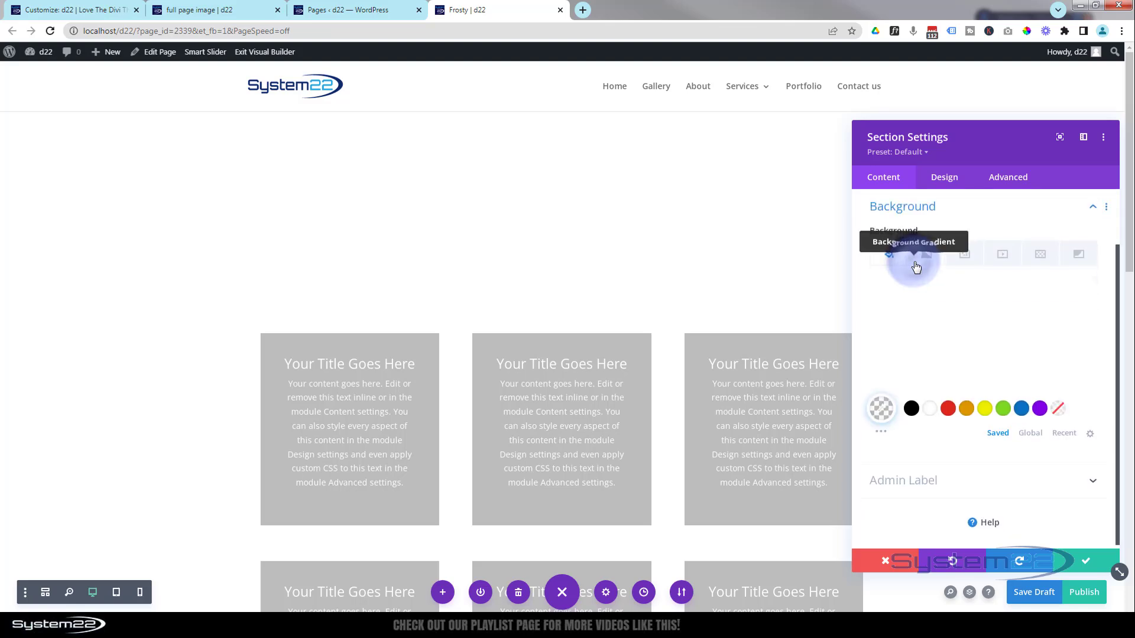
left_click(964, 255)
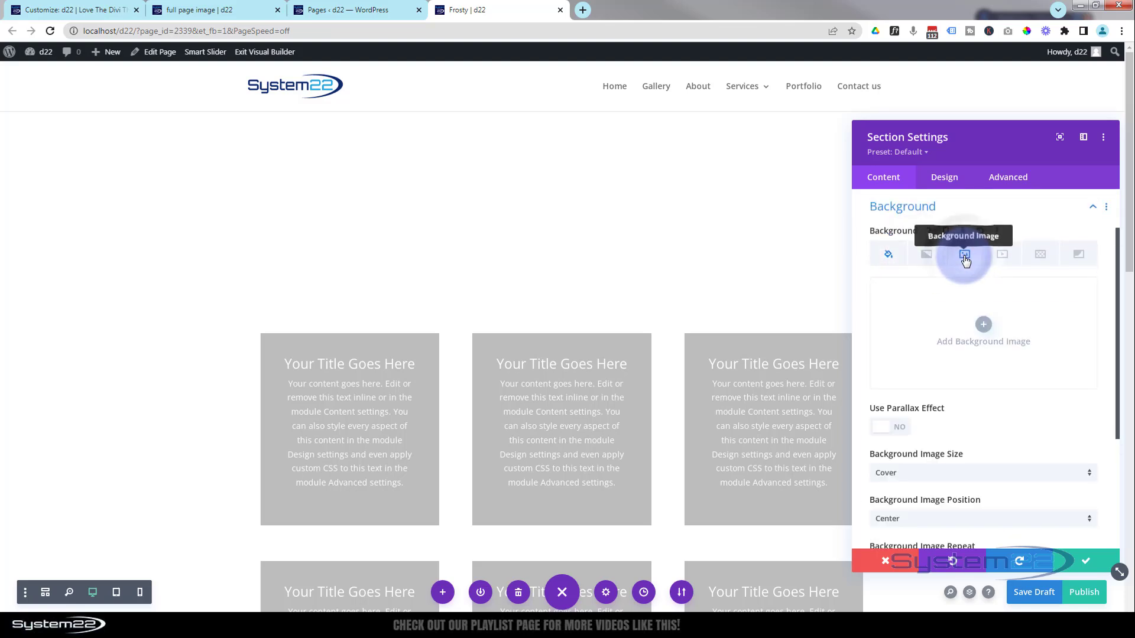
left_click(980, 334)
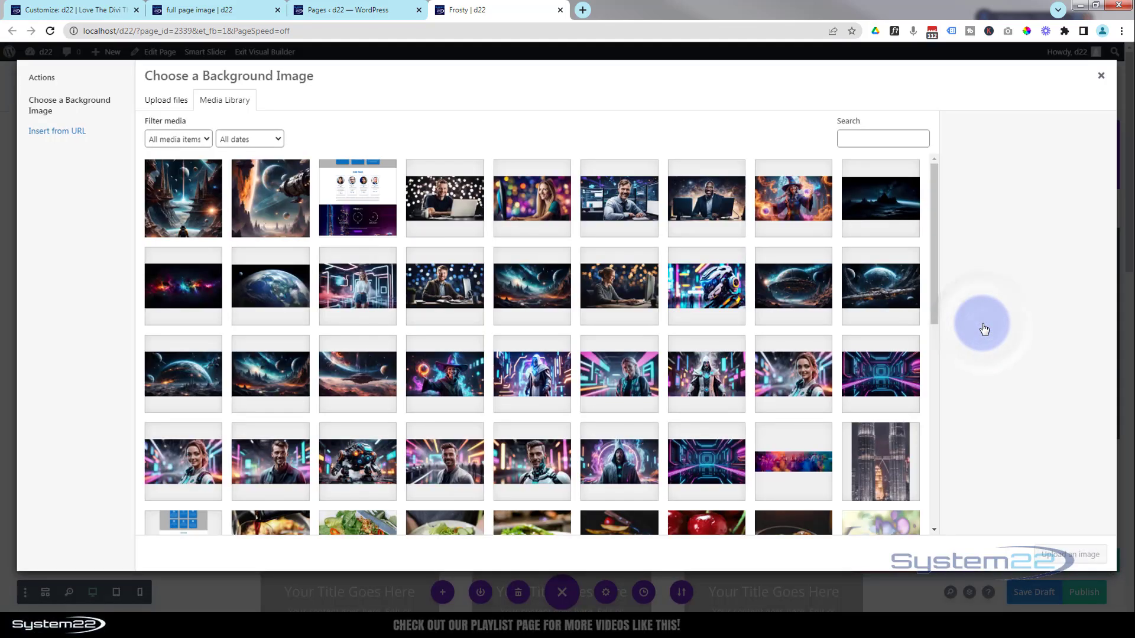
left_click(194, 222)
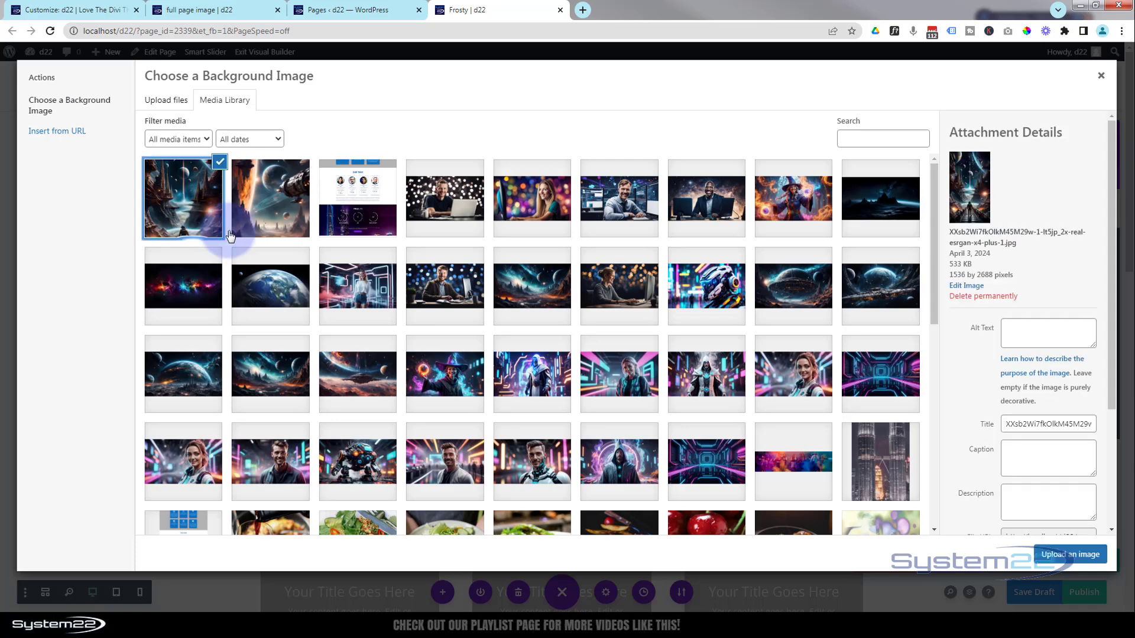
left_click(1072, 556)
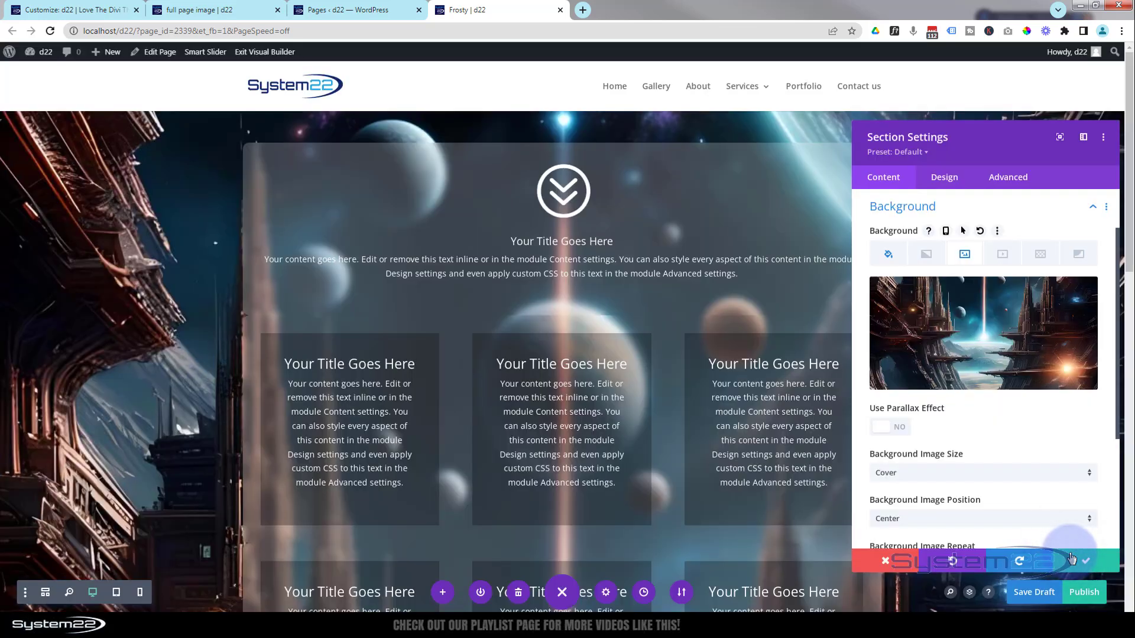
Step: Check the background image behind all rows down the page and save the section settings
left_click(122, 371)
scroll(96, 340, "down", 4)
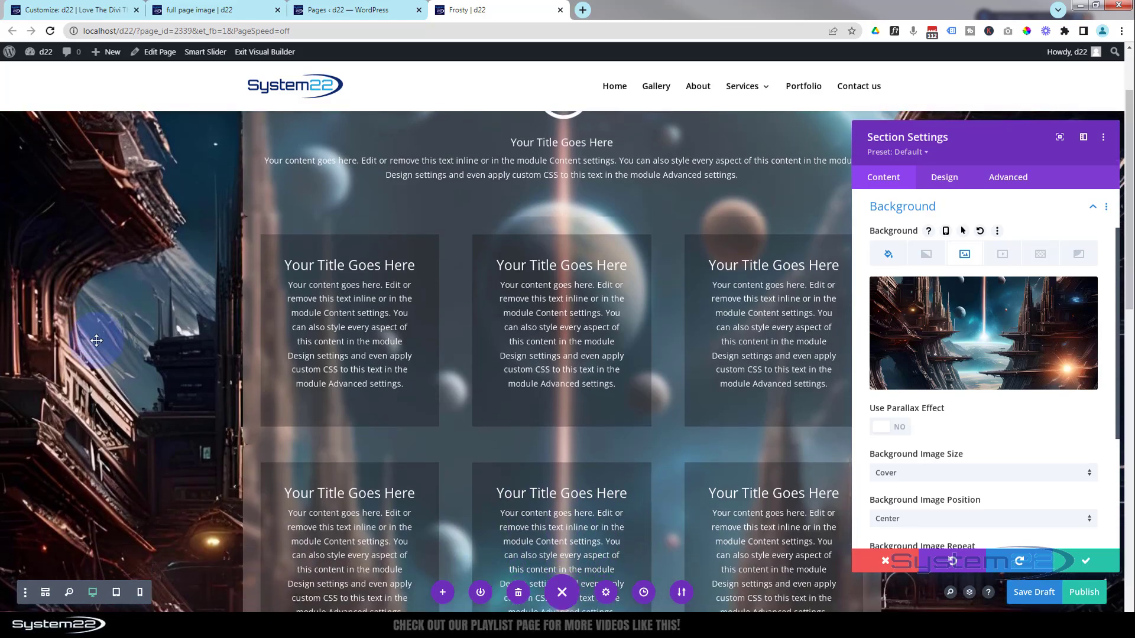
scroll(96, 340, "down", 8)
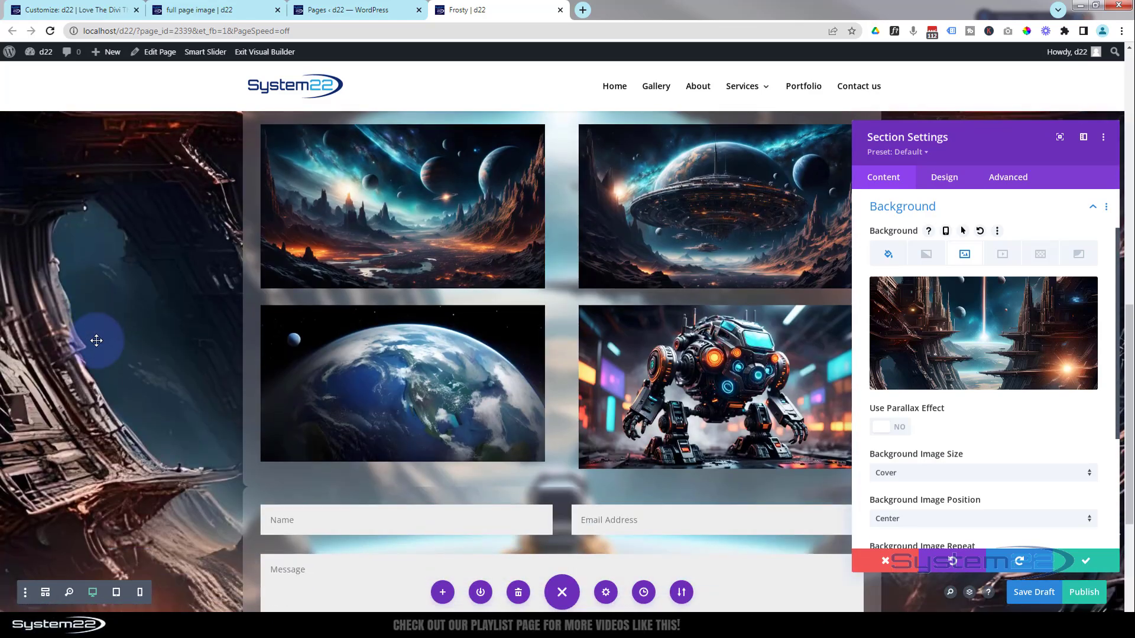
scroll(96, 340, "up", 10)
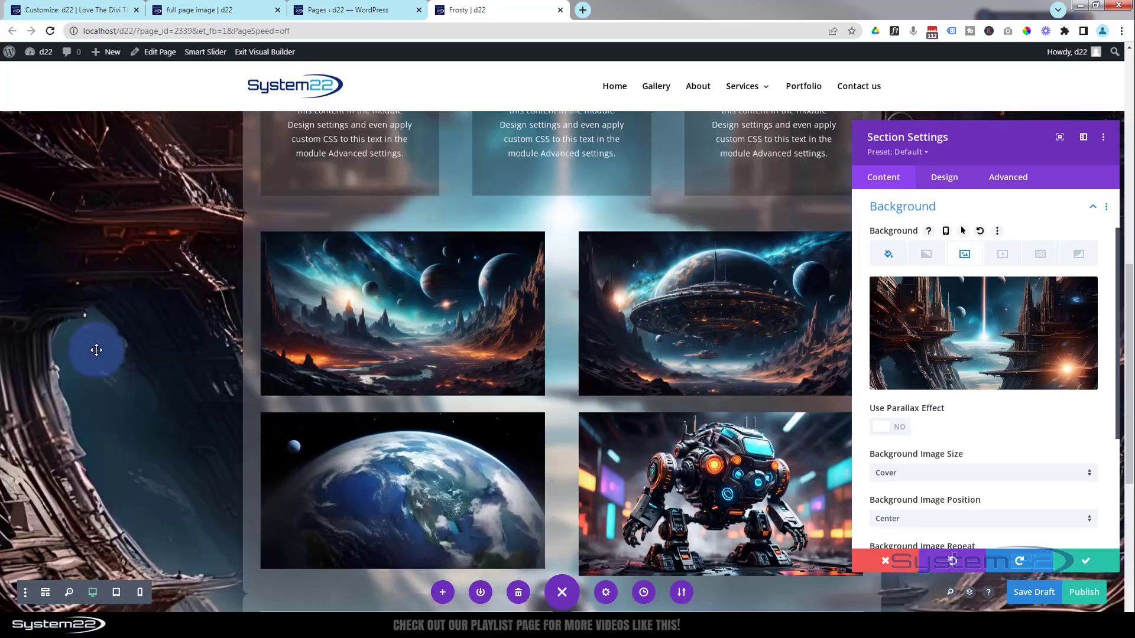
scroll(97, 350, "up", 5)
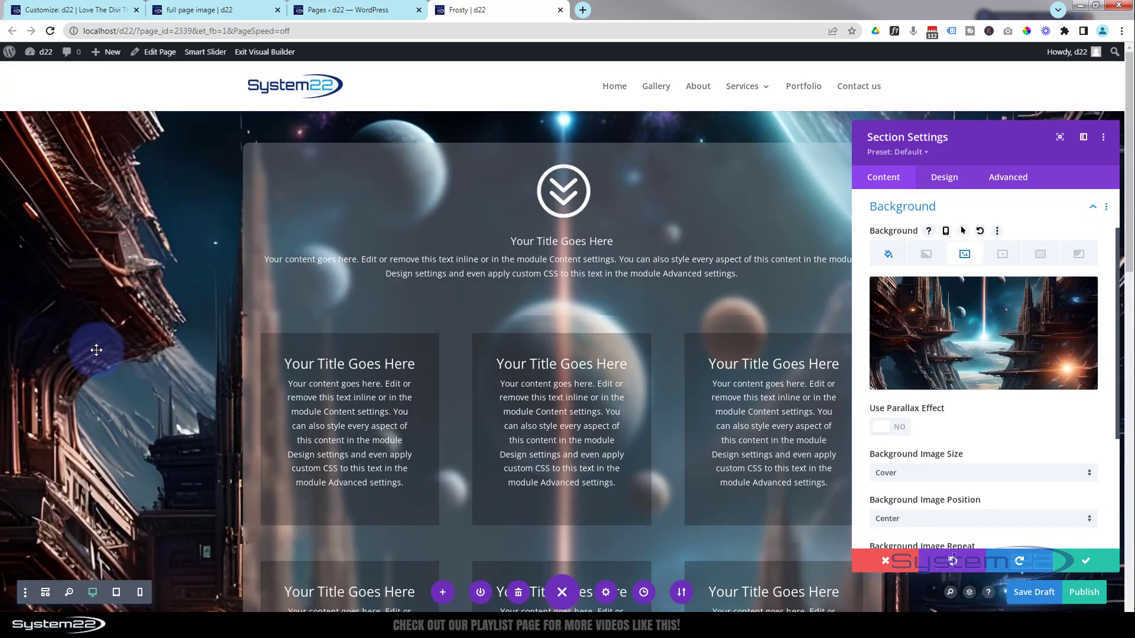
left_click(1087, 561)
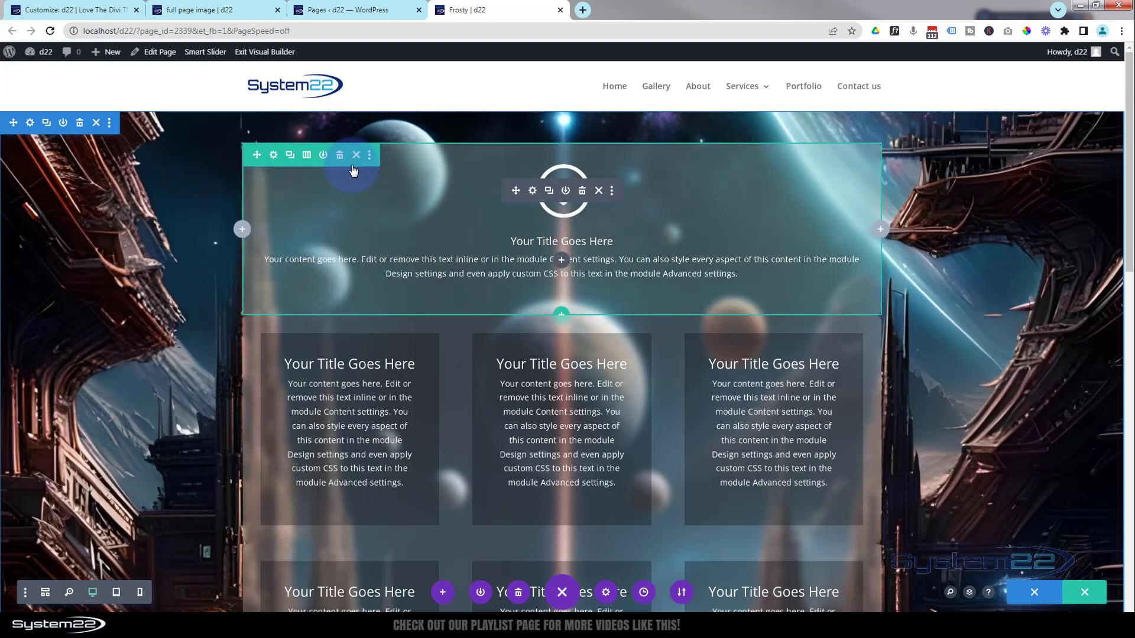
Step: Set the bottom margin of the Blurb row to 50px and save the row settings
left_click(274, 155)
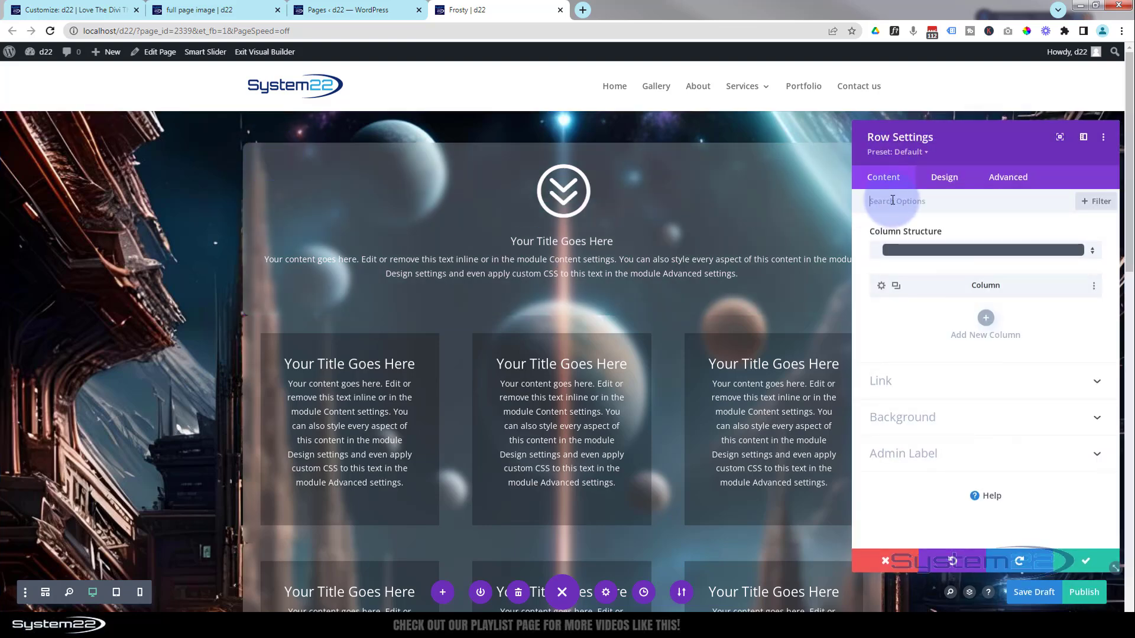
left_click(944, 188)
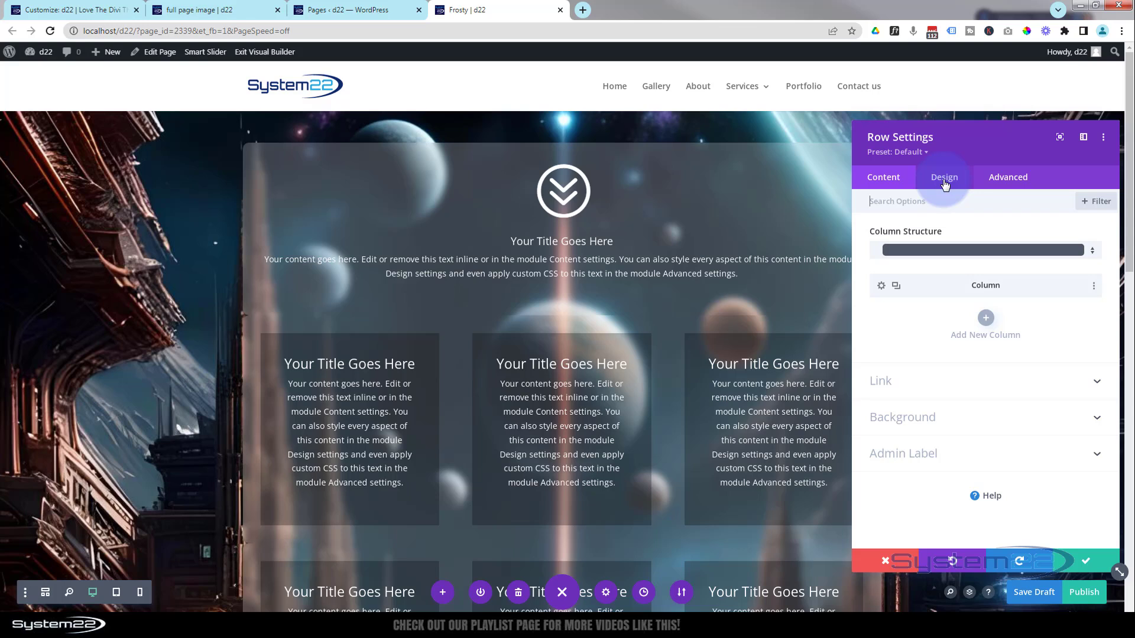
left_click(953, 271)
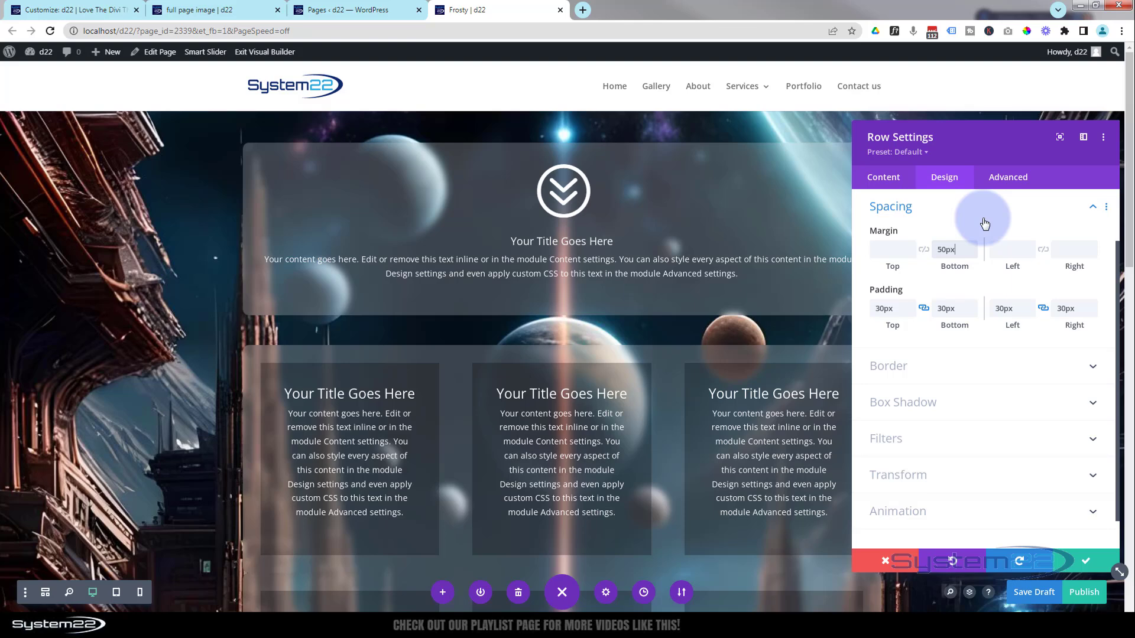
left_click(1090, 566)
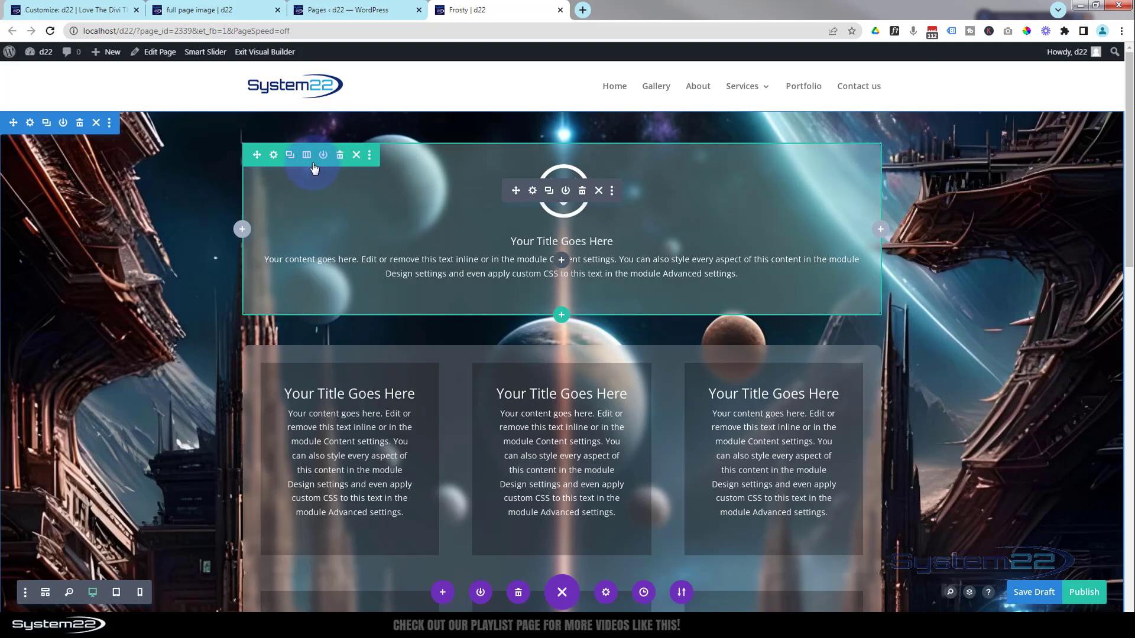
Step: Extend the Blurb row's styles to all rows throughout This Page
right_click(314, 167)
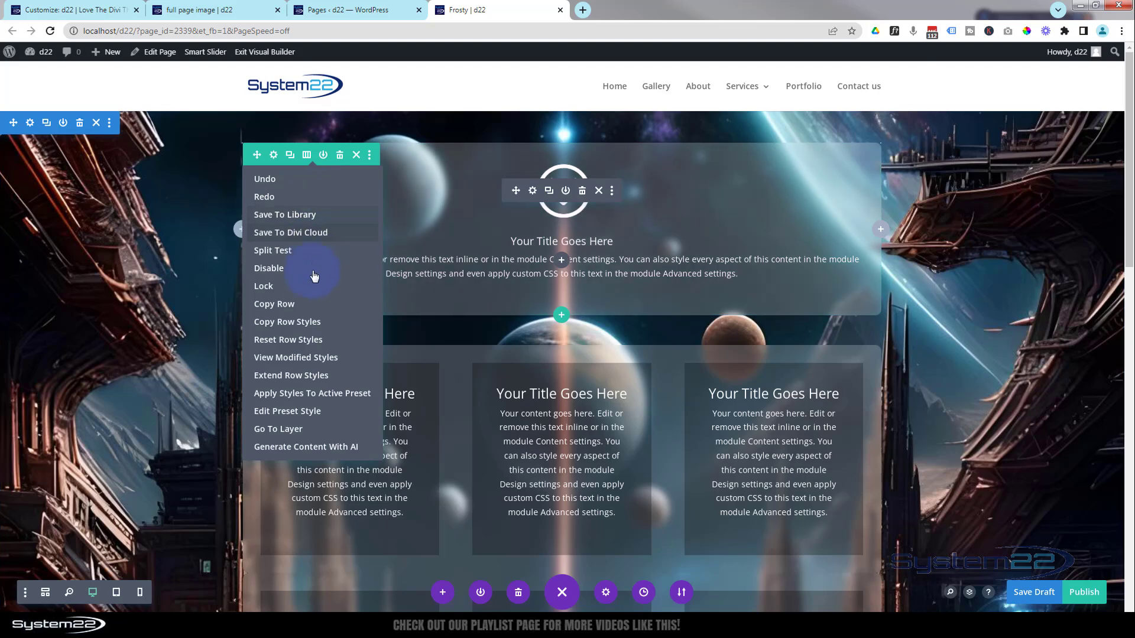
left_click(301, 382)
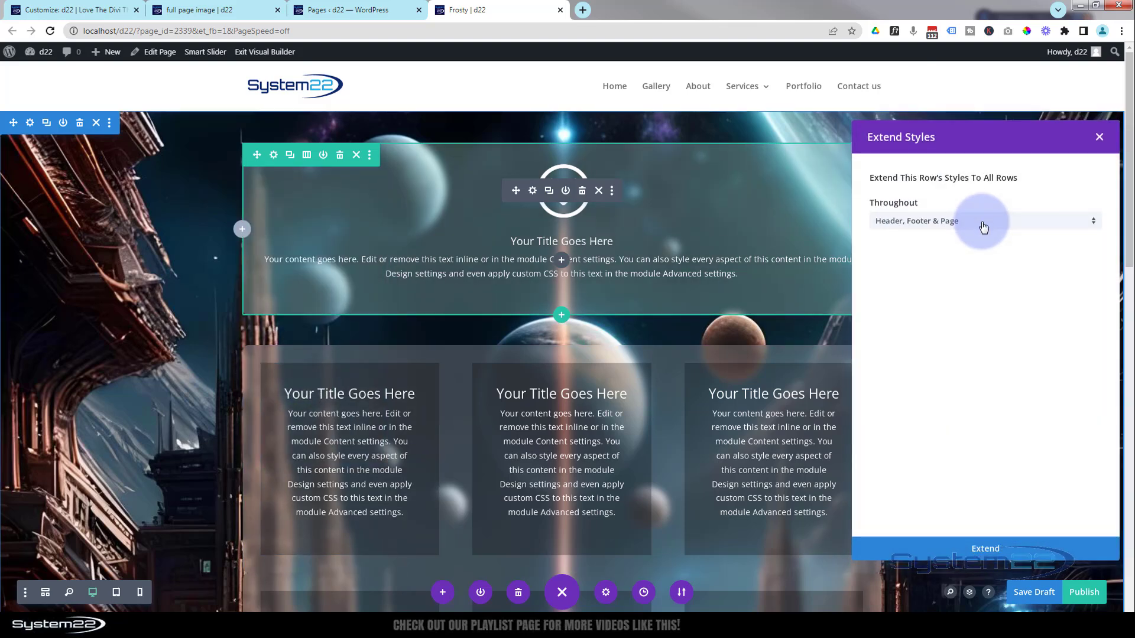
left_click(984, 226)
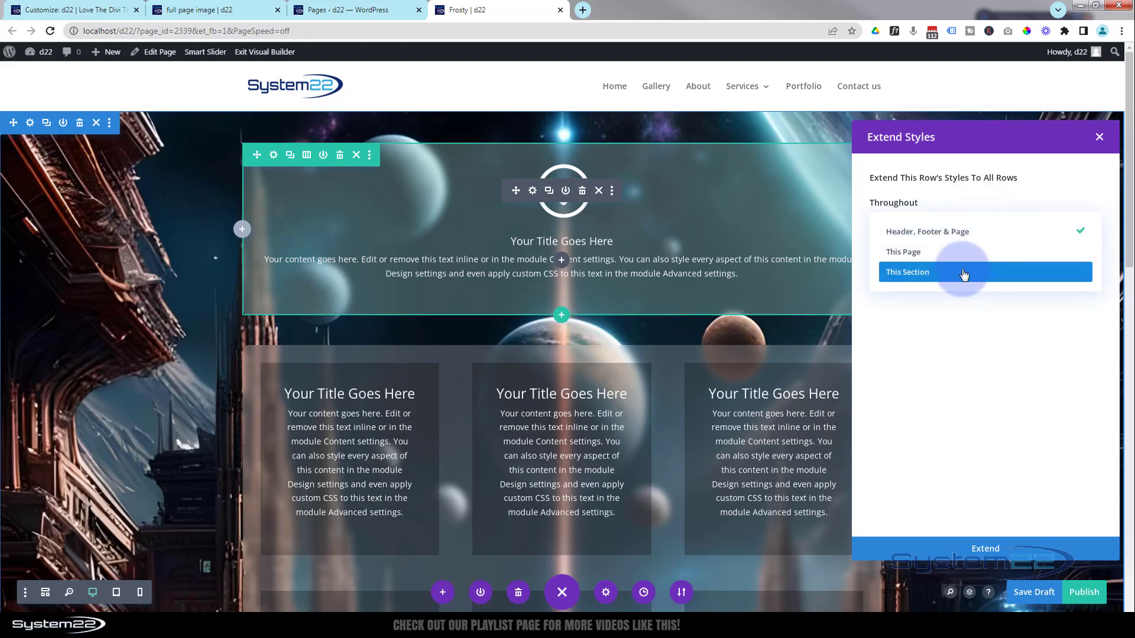
left_click(920, 251)
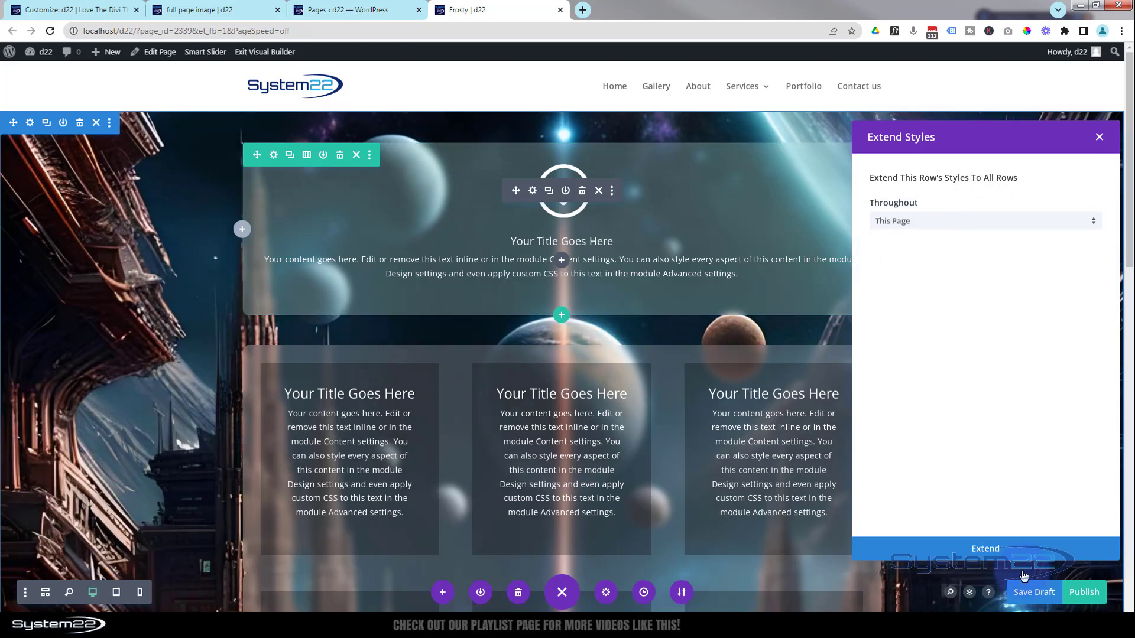
left_click(1000, 550)
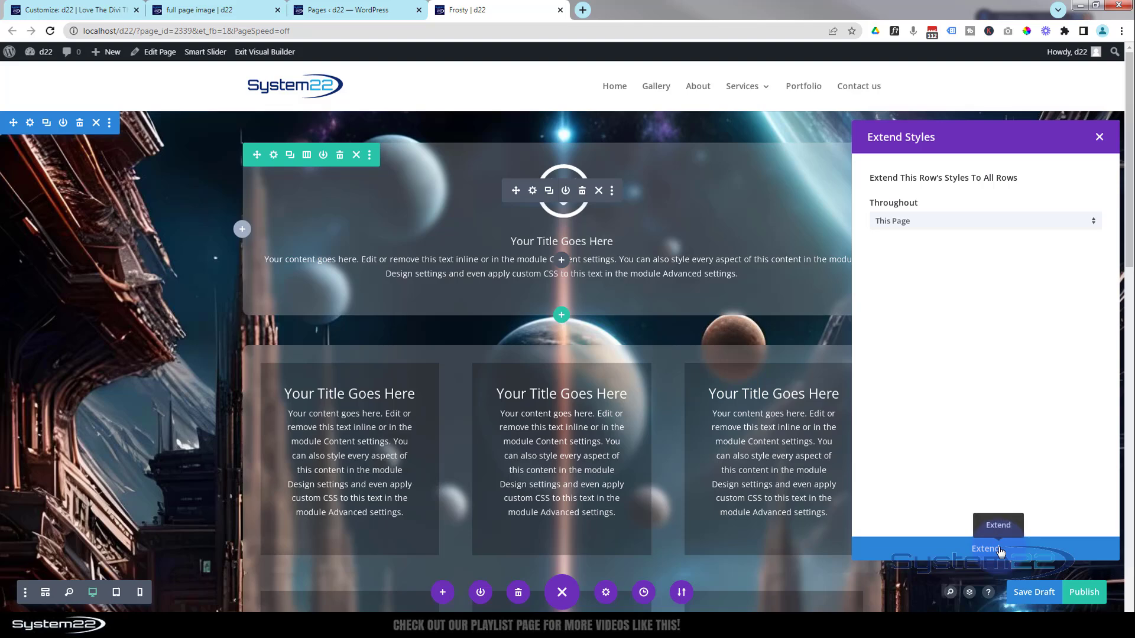
left_click(1000, 550)
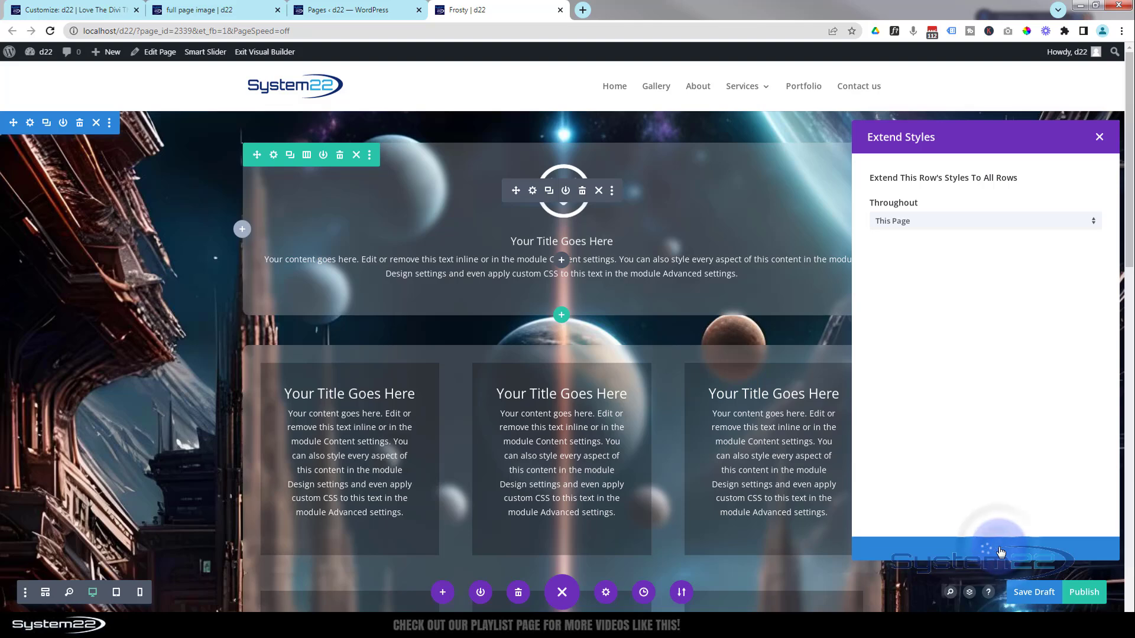
Step: Examine the row spacing and the background image from the top of the page to the footer
scroll(963, 446, "down", 3)
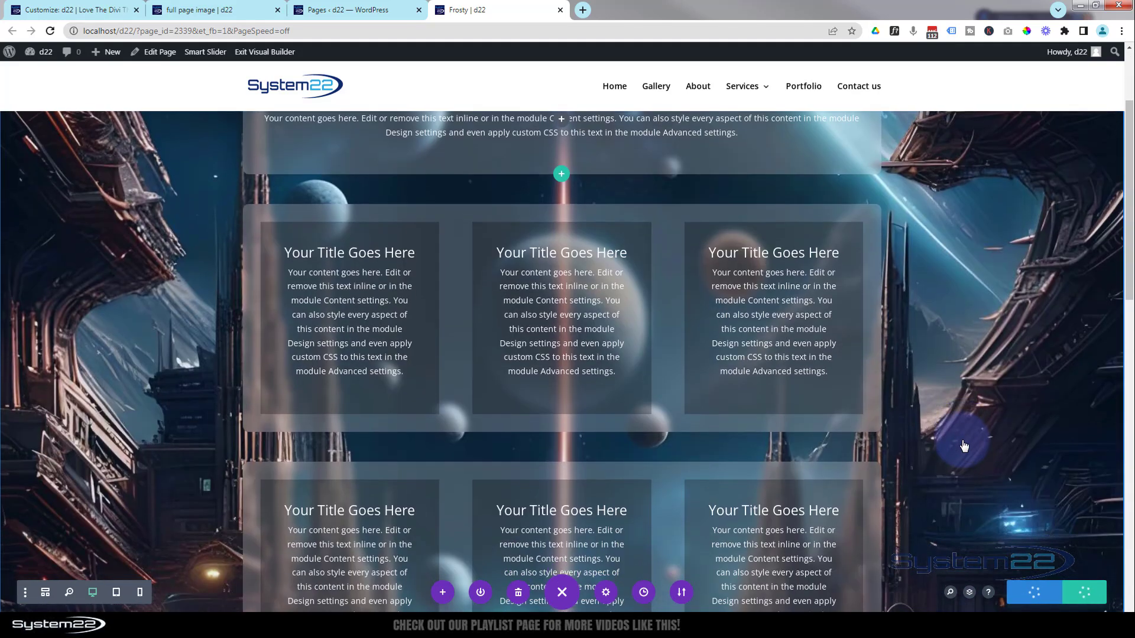
scroll(963, 445, "down", 5)
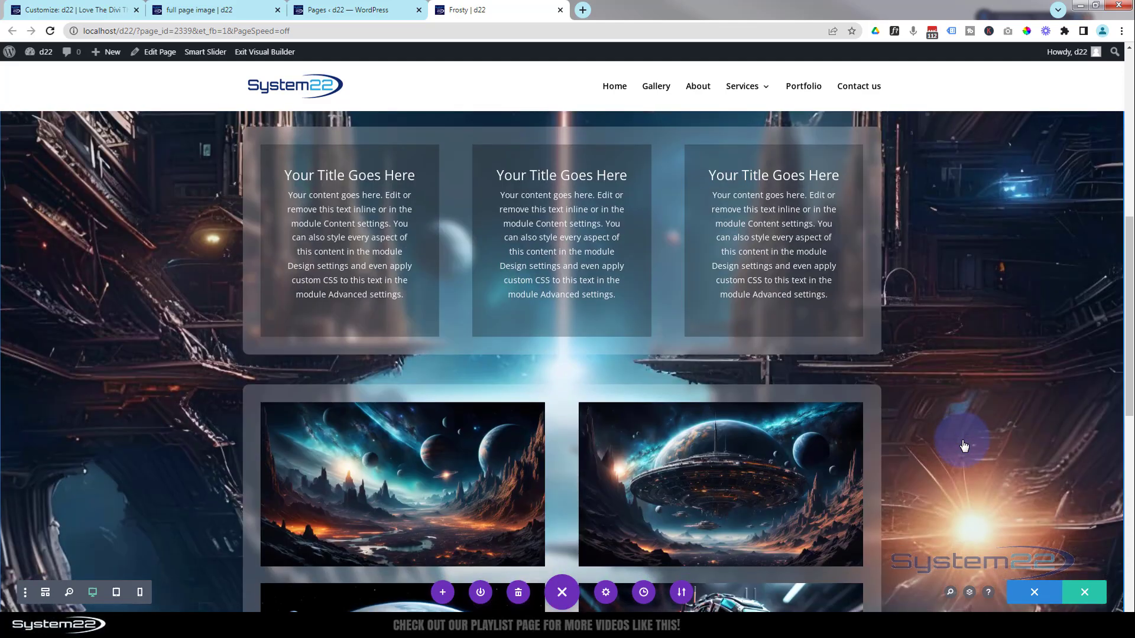
scroll(963, 445, "down", 6)
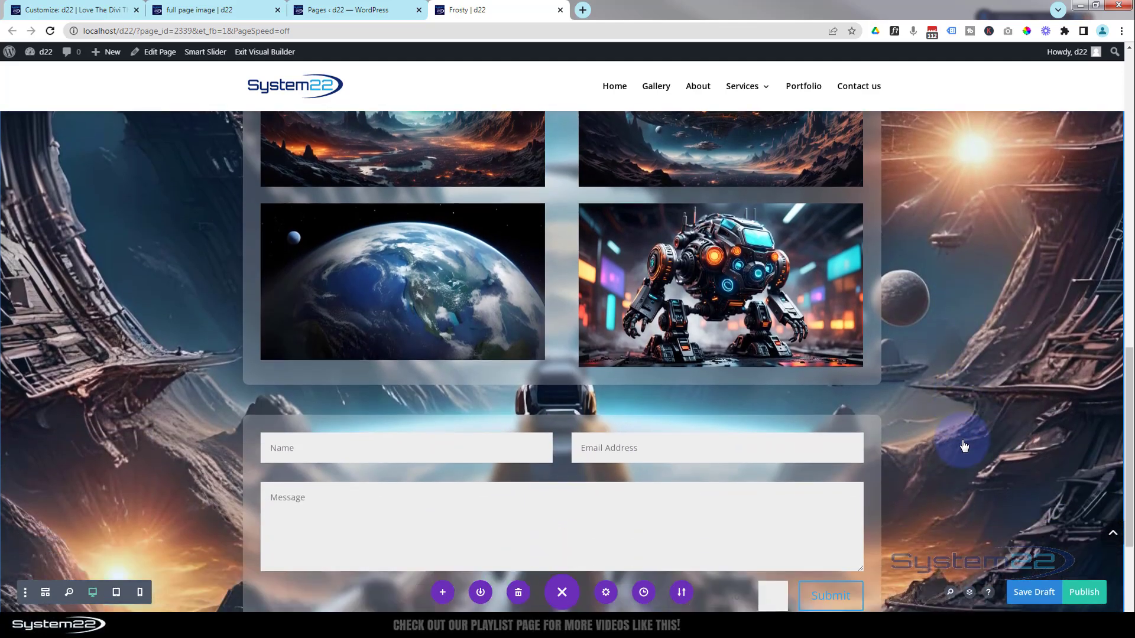
scroll(963, 447, "down", 2)
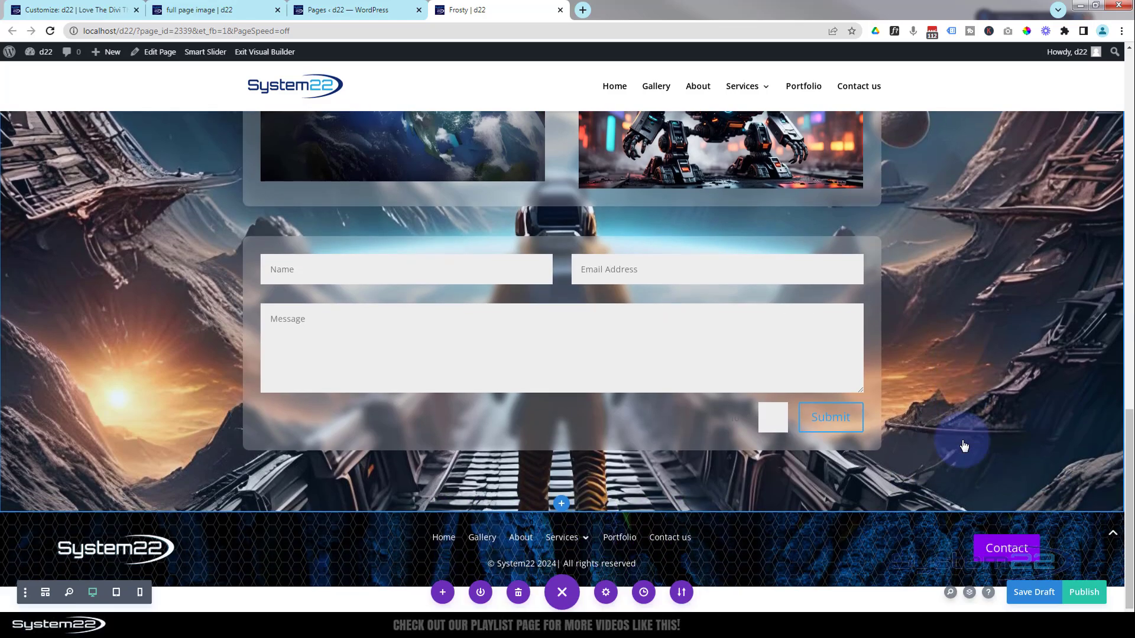
scroll(963, 446, "up", 6)
scroll(963, 446, "up", 8)
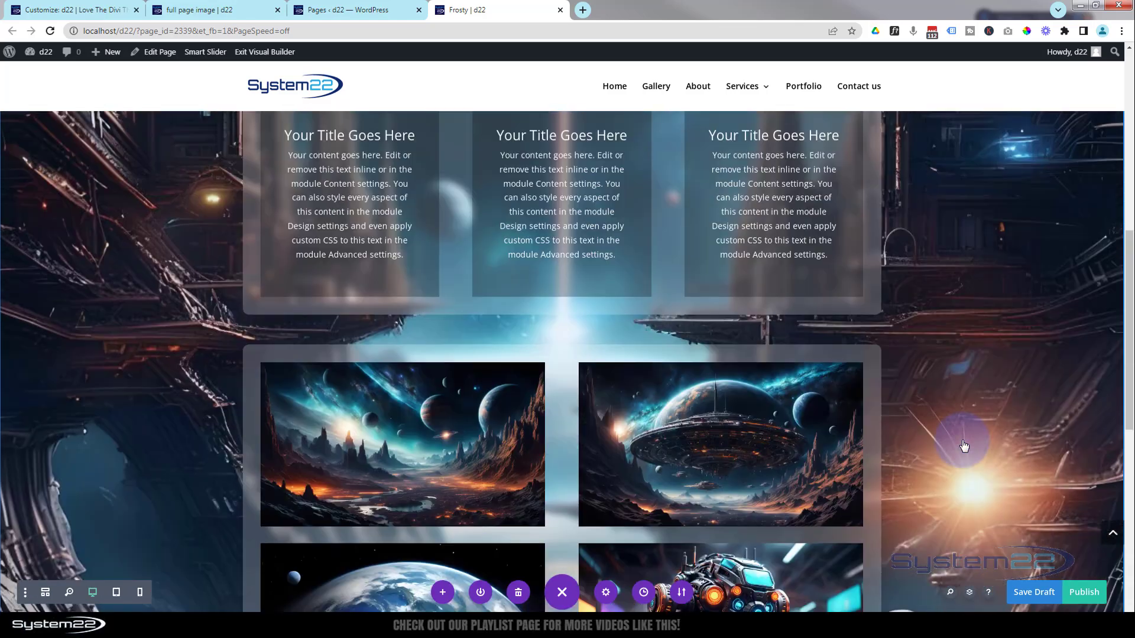
scroll(963, 447, "up", 3)
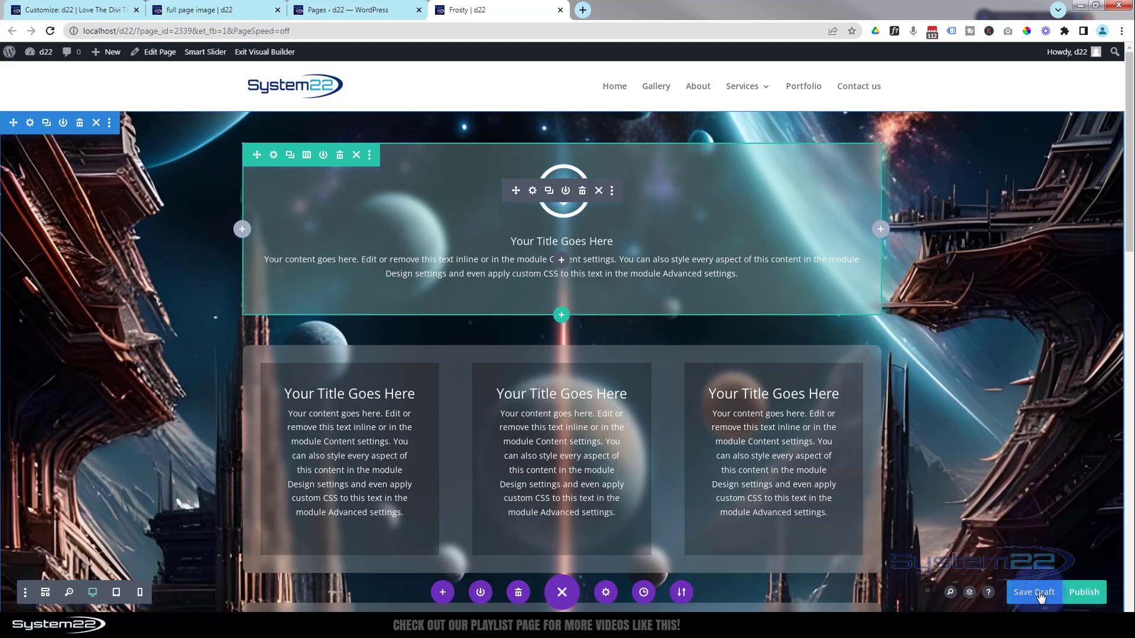
Step: Save the page as a draft, exit the visual builder and review the resulting page down to the footer
left_click(1039, 595)
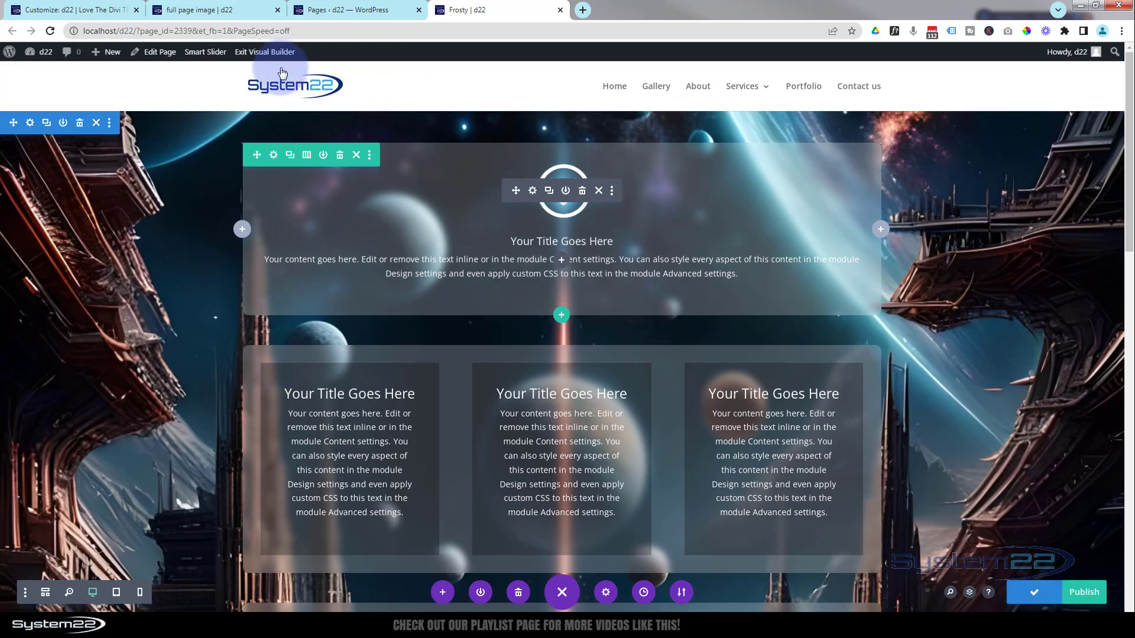
left_click(273, 52)
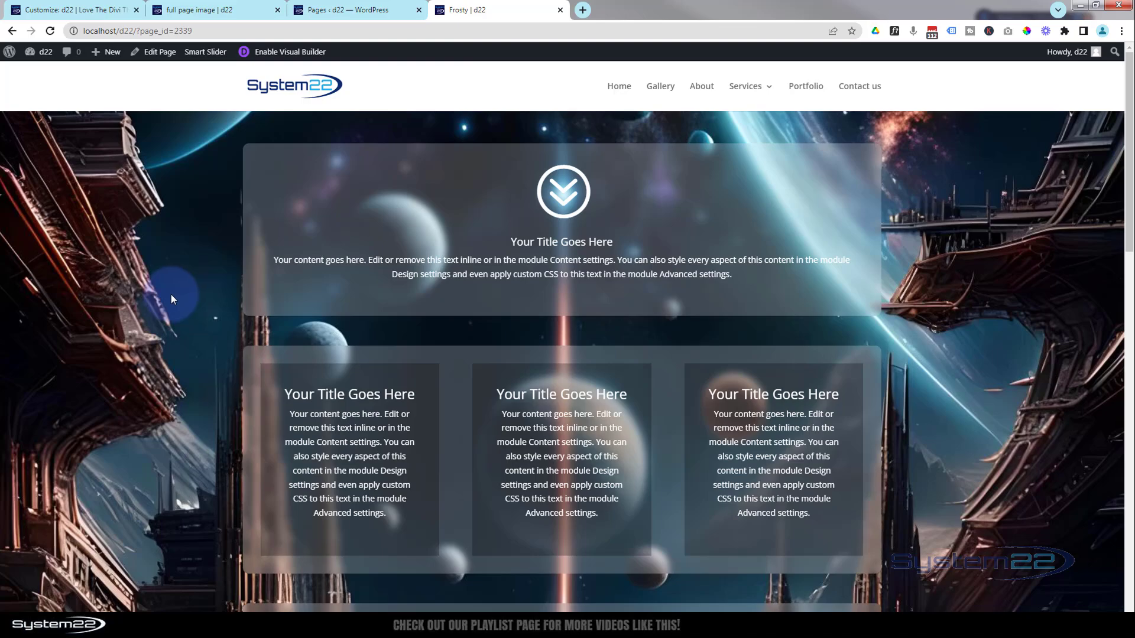
scroll(172, 298, "down", 6)
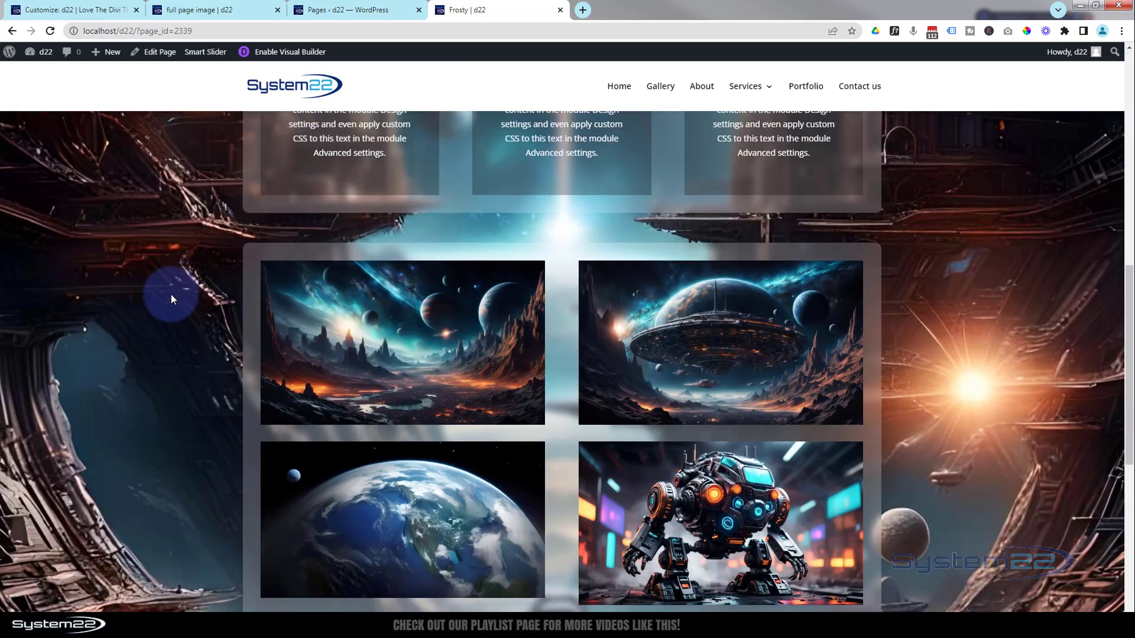
scroll(172, 298, "down", 6)
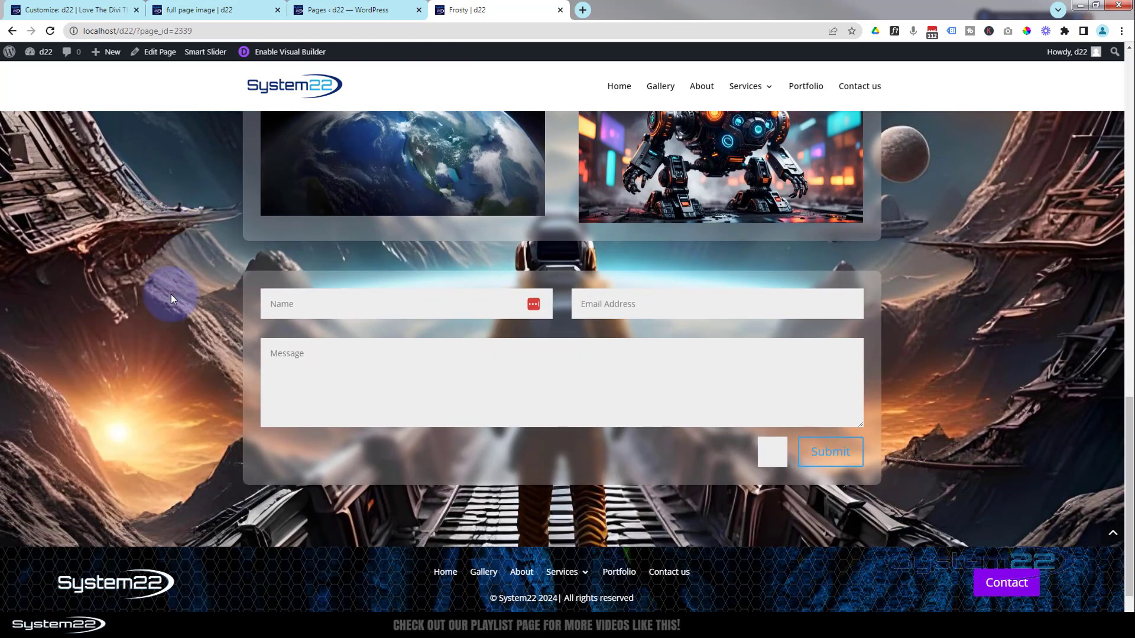
scroll(171, 299, "up", 3)
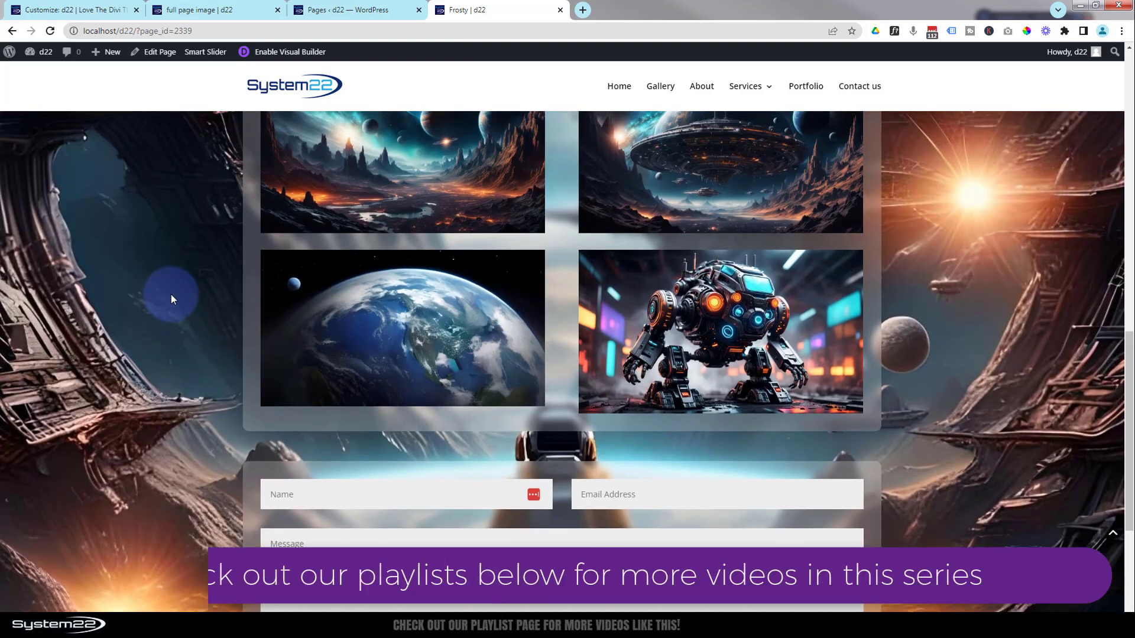
scroll(171, 299, "up", 8)
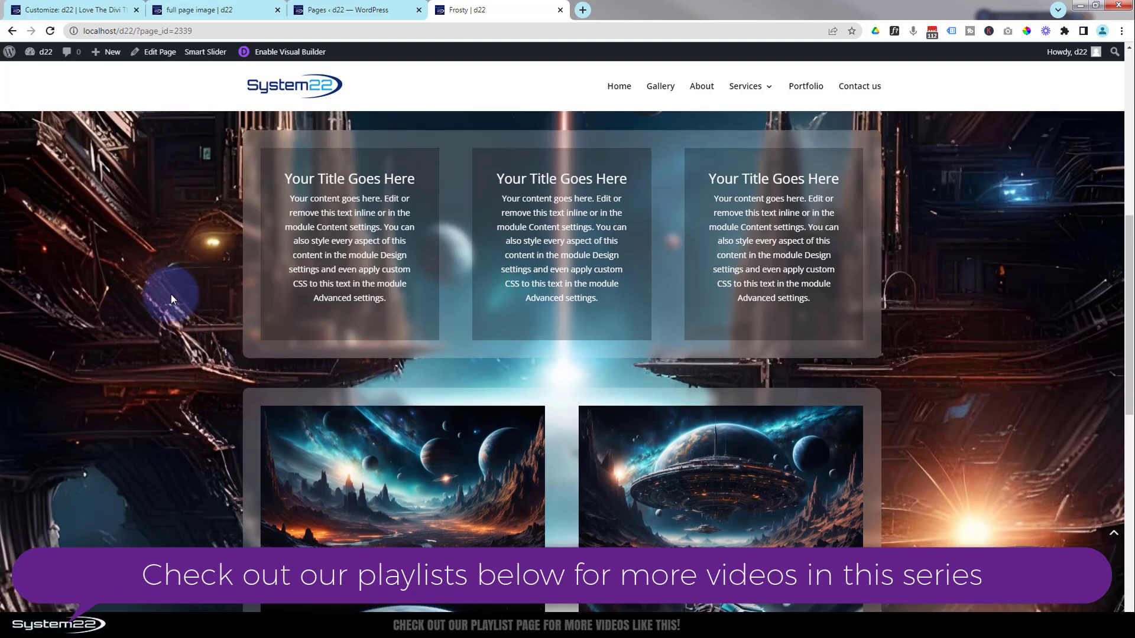
scroll(171, 299, "up", 3)
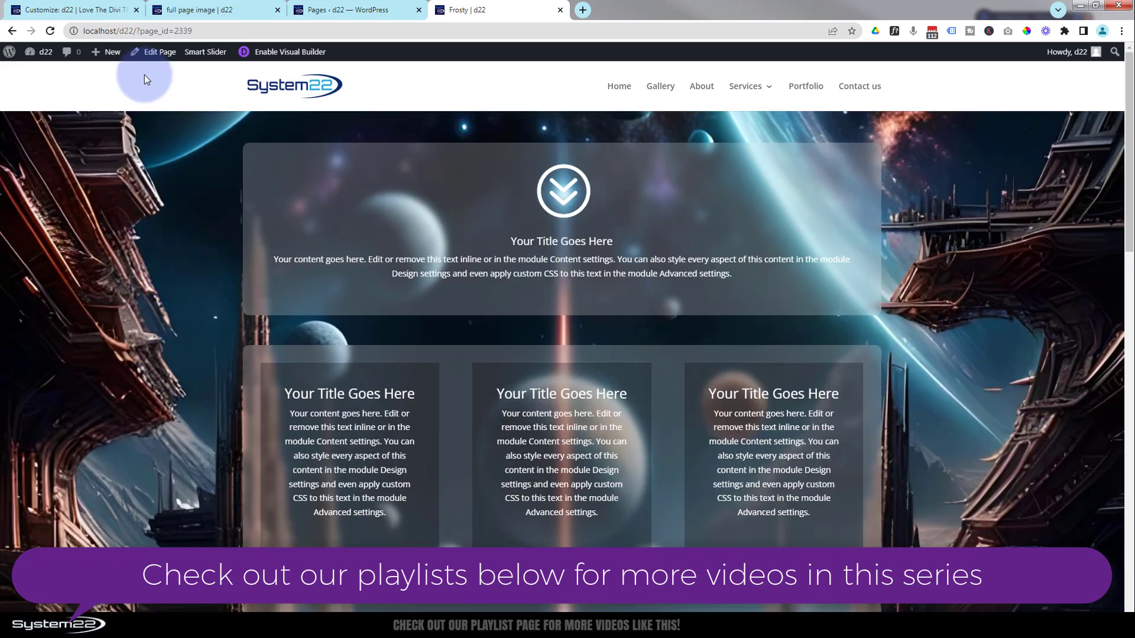
Step: Back out of the Theme Customizer's site-wide background settings and close the customizer to reach the WordPress dashboard
left_click(208, 12)
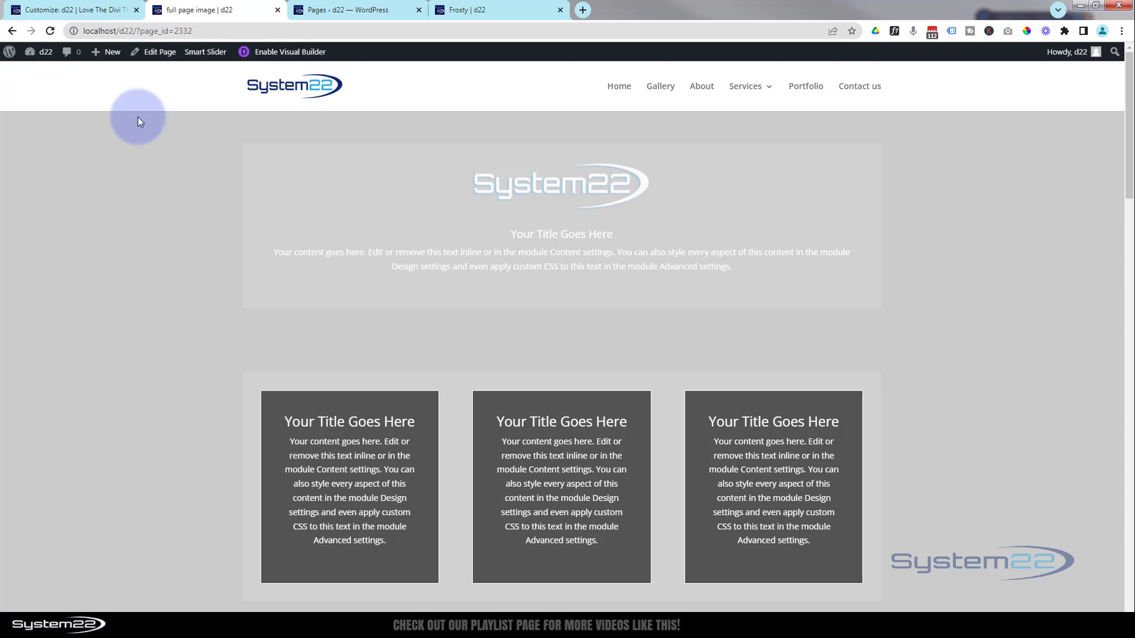
left_click(73, 10)
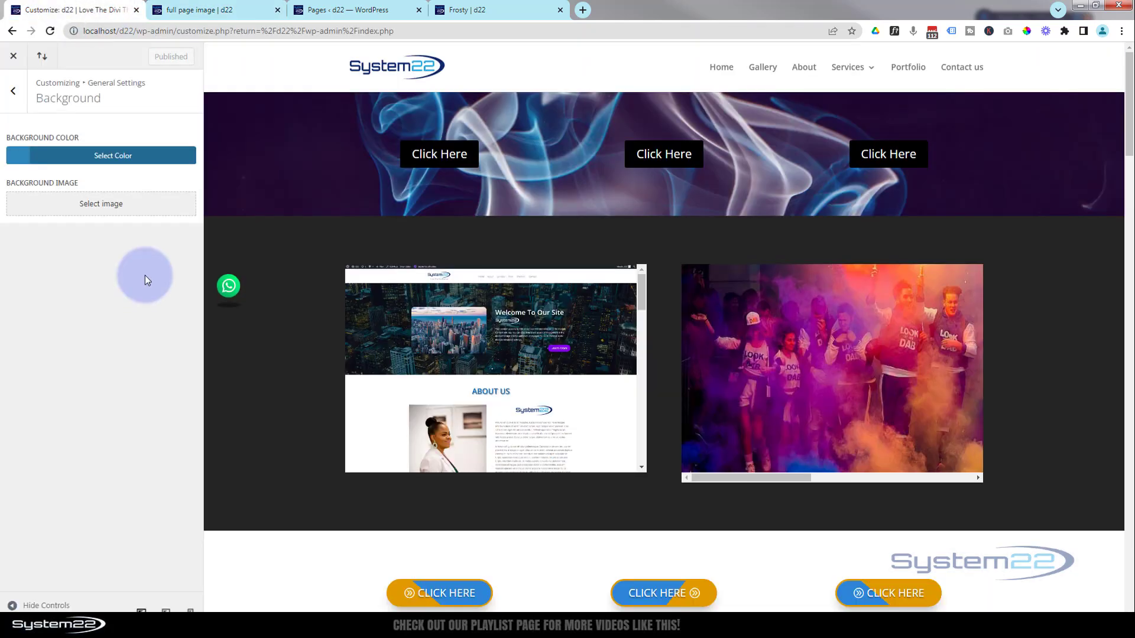
left_click(15, 91)
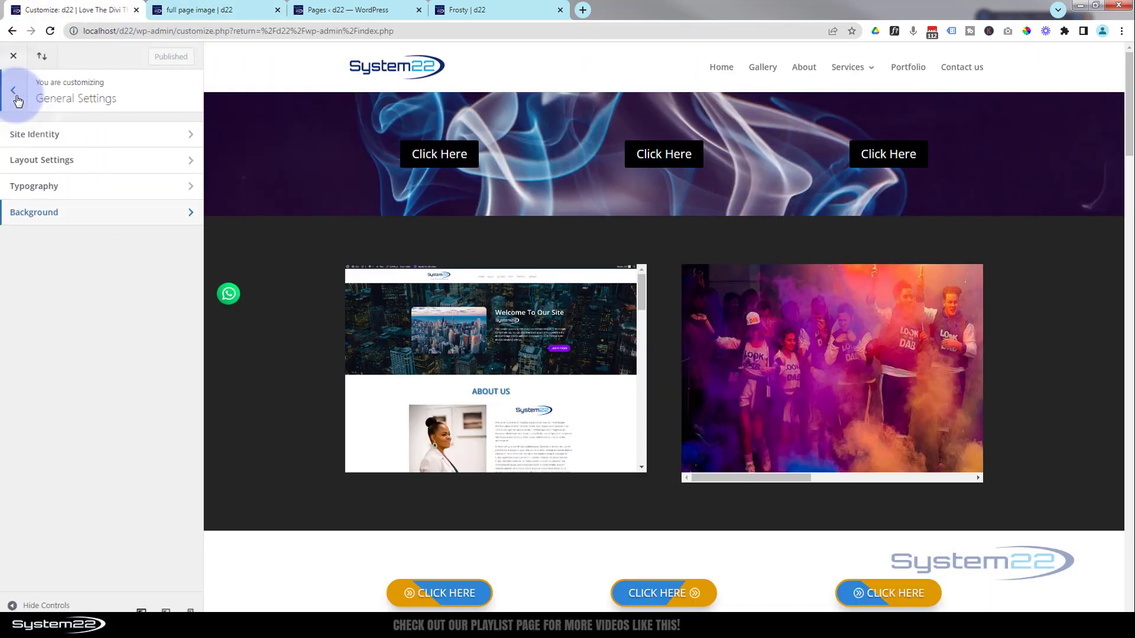
left_click(15, 93)
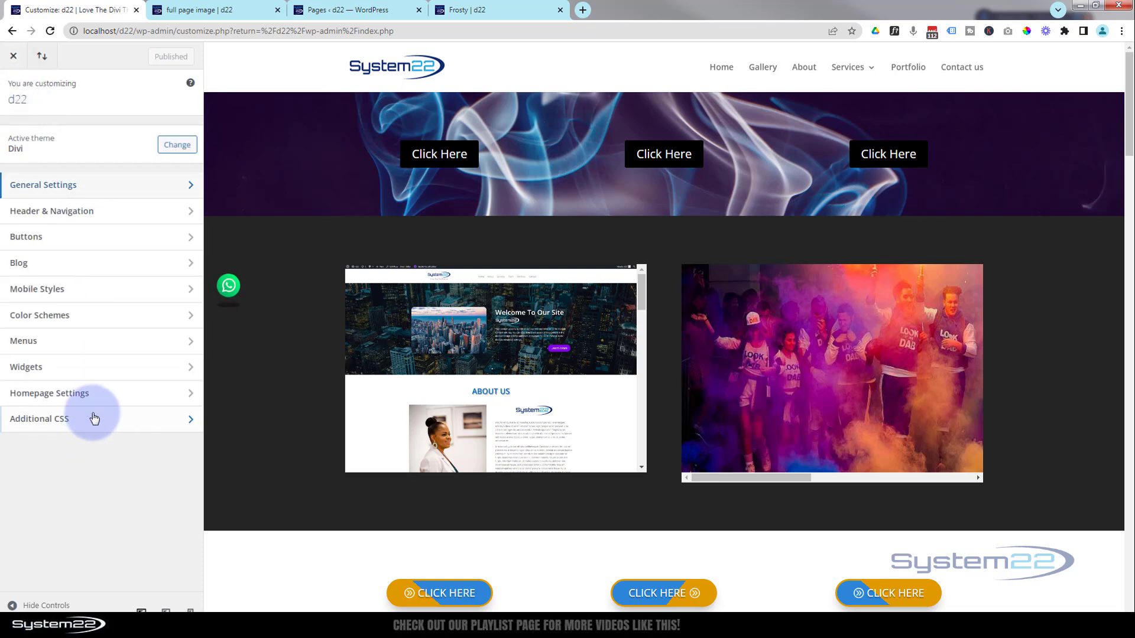
left_click(14, 61)
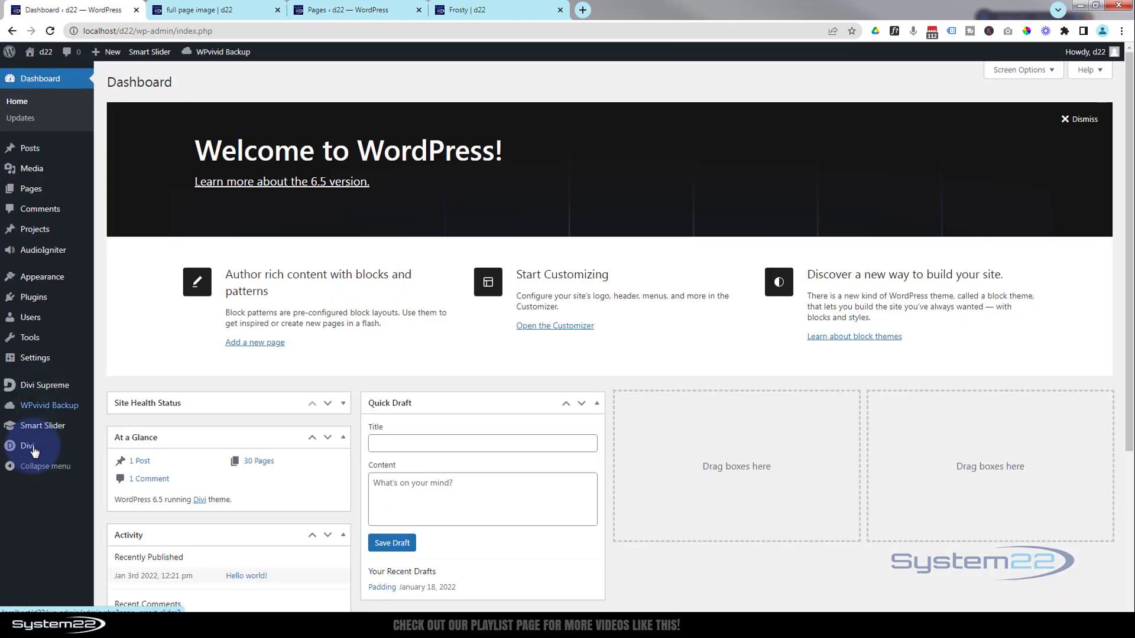
Step: Open Divi's Theme Options and find the Custom CSS box at the end of the General settings
mouse_move(27, 446)
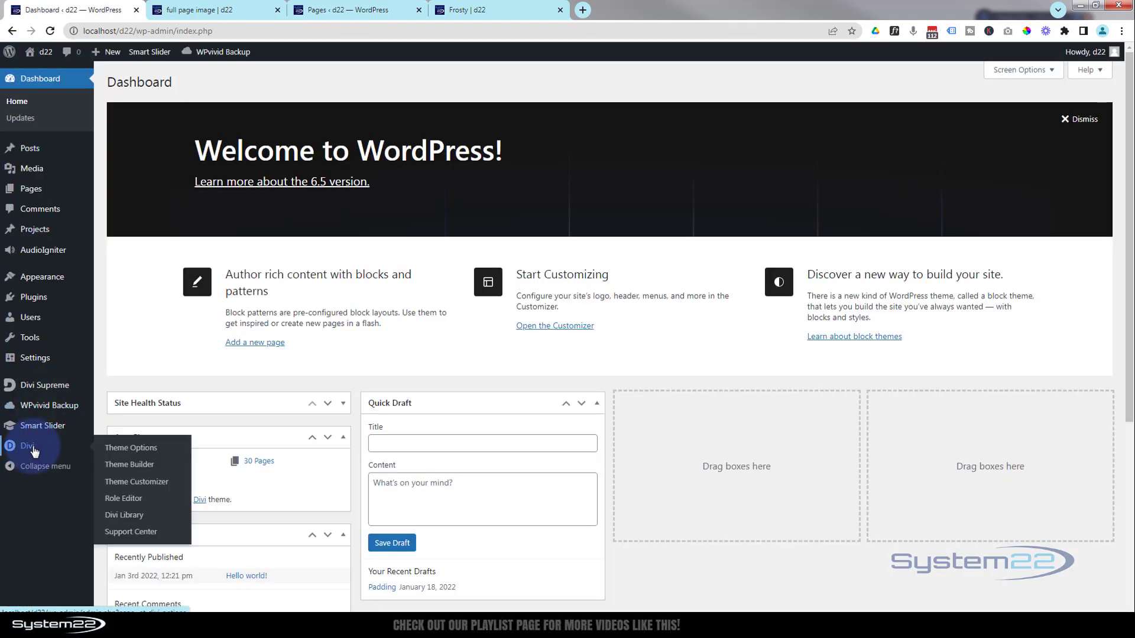
left_click(128, 447)
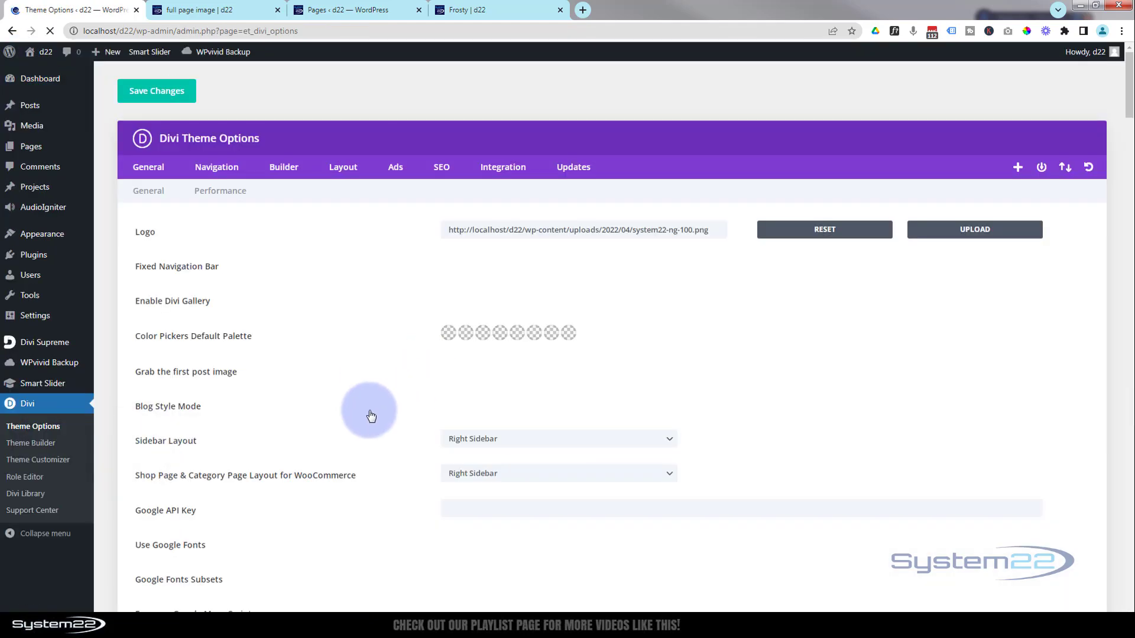
scroll(371, 416, "down", 5)
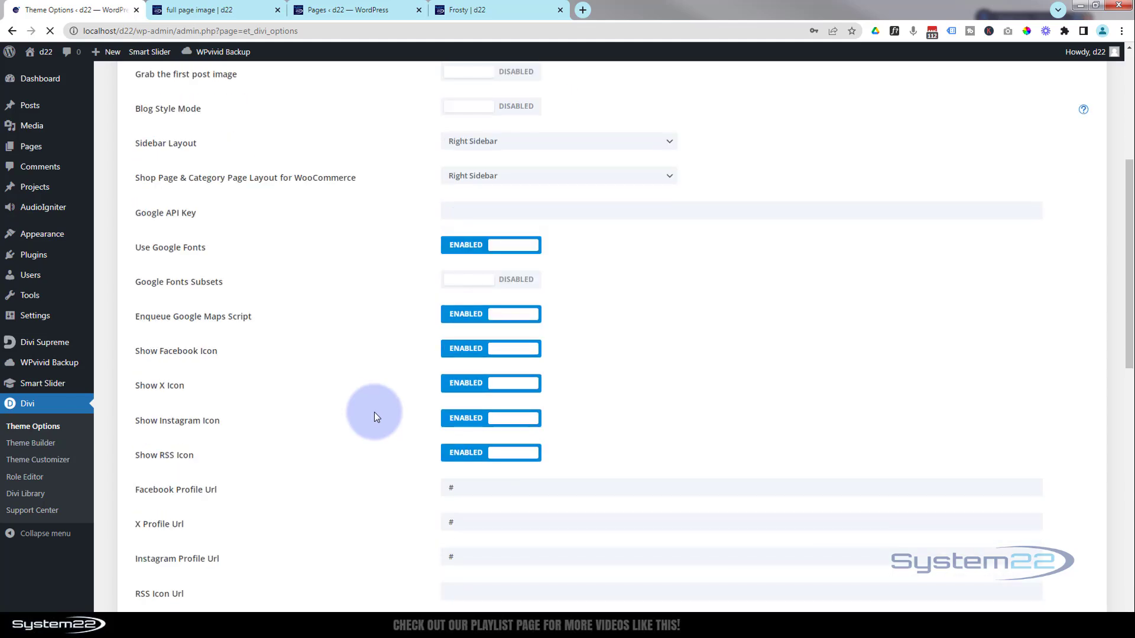
scroll(374, 413, "up", 5)
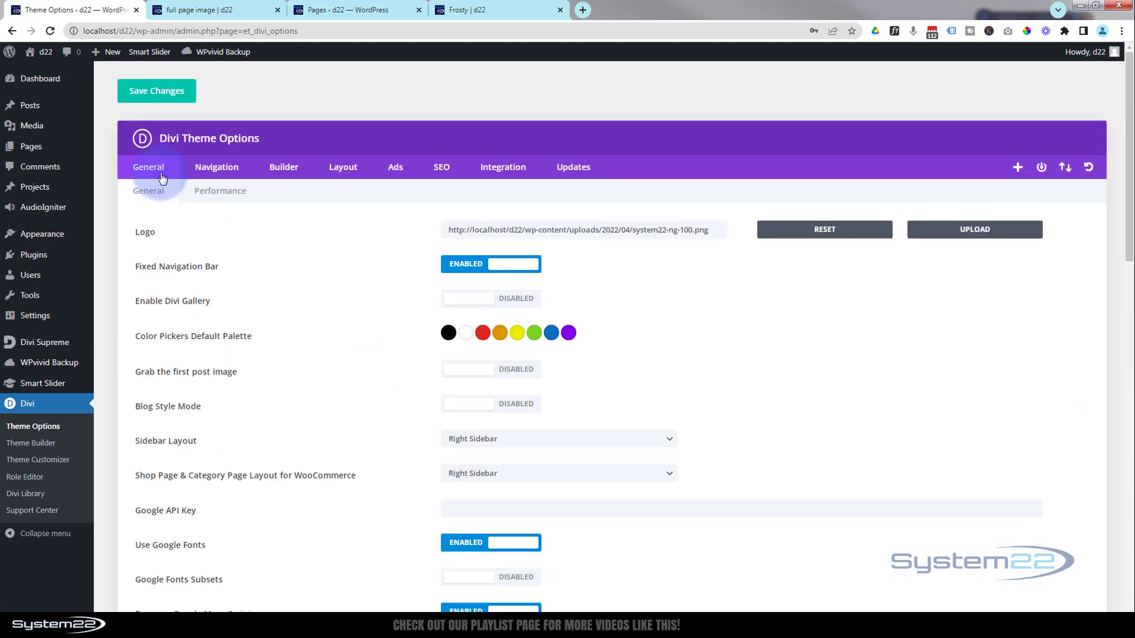
scroll(306, 432, "down", 15)
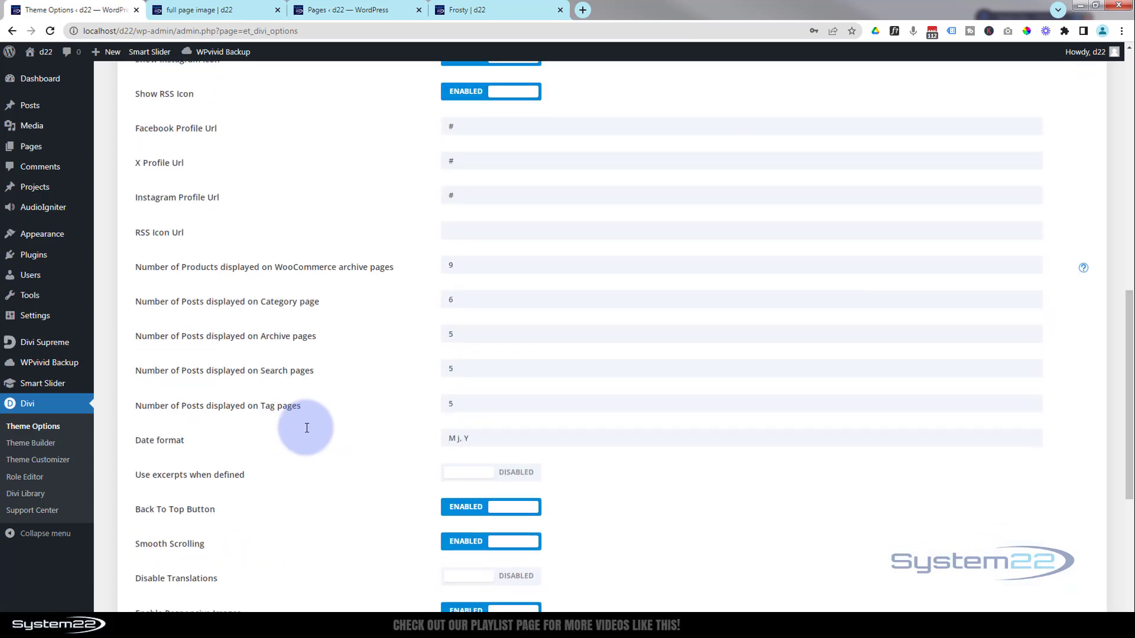
scroll(306, 429, "down", 1)
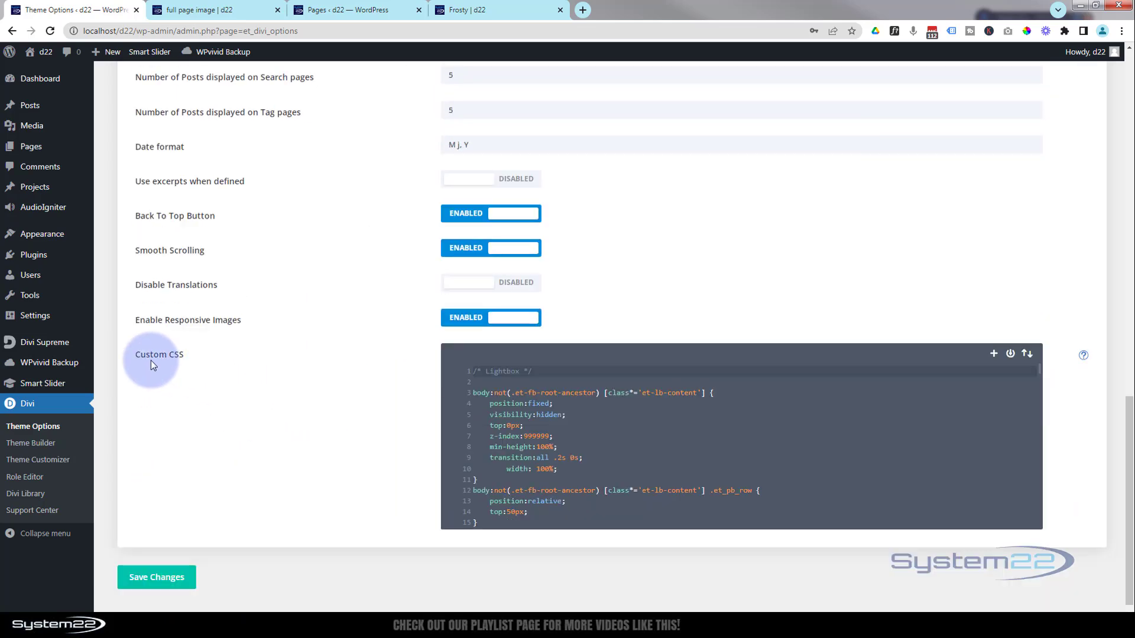
left_click_drag(475, 368, 472, 370)
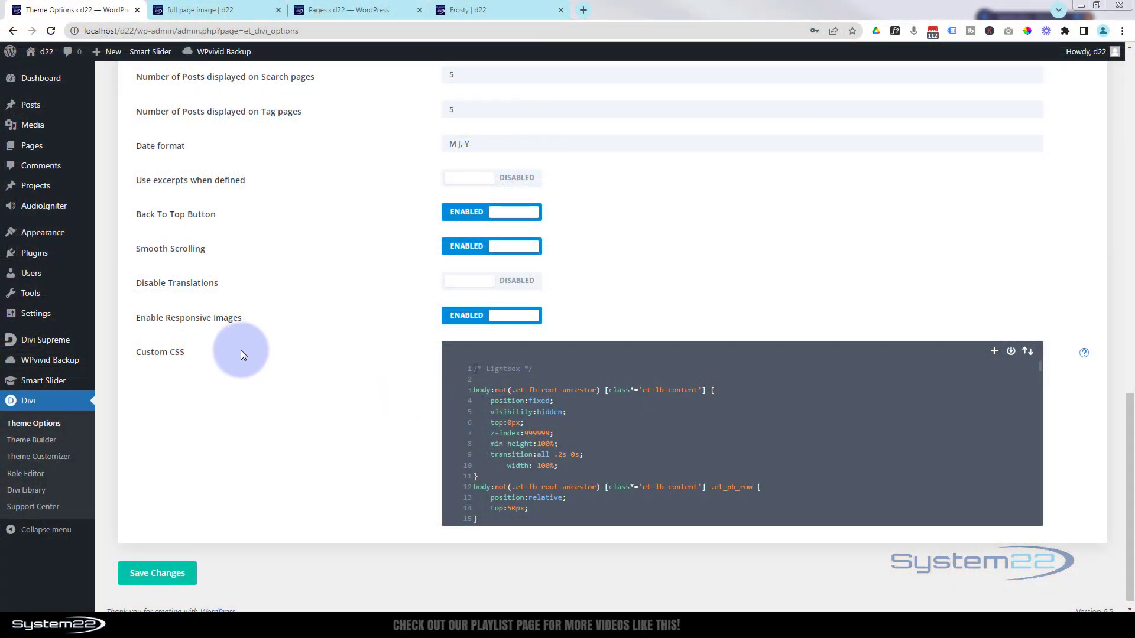
Step: Inspect the full page image page's code and copy the class page-id-2332 from its body element
left_click(207, 10)
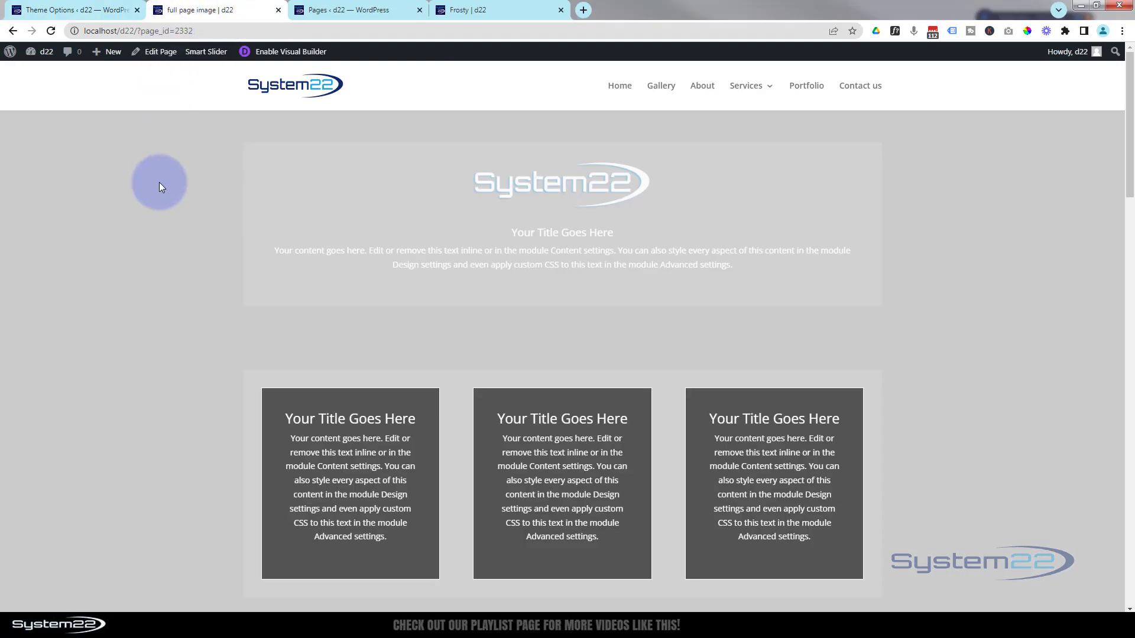
right_click(159, 183)
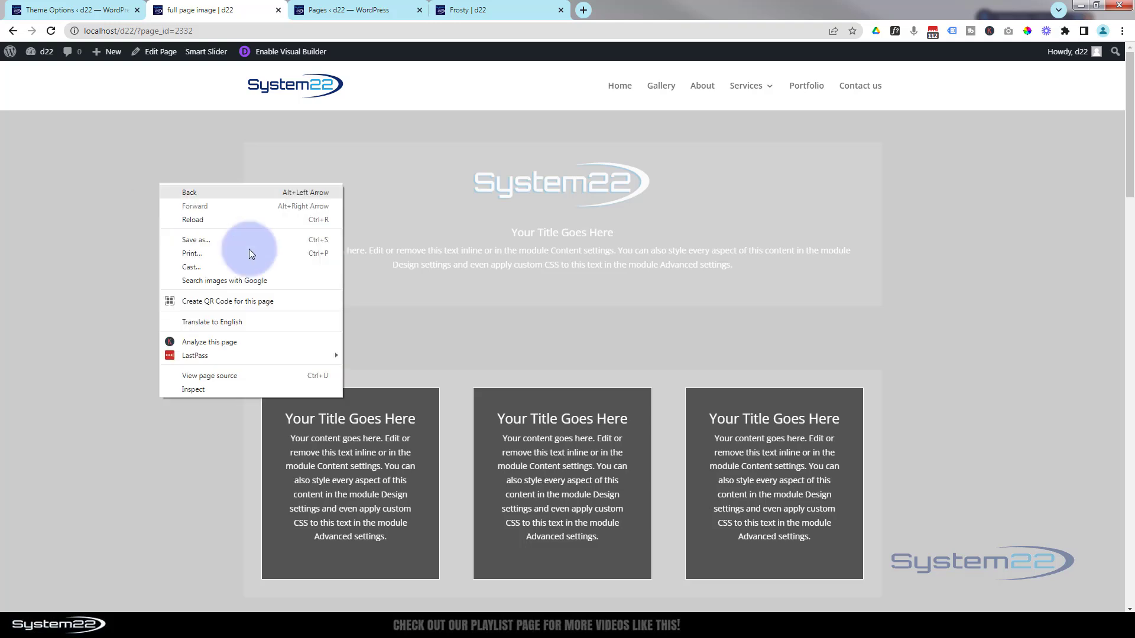
left_click(230, 391)
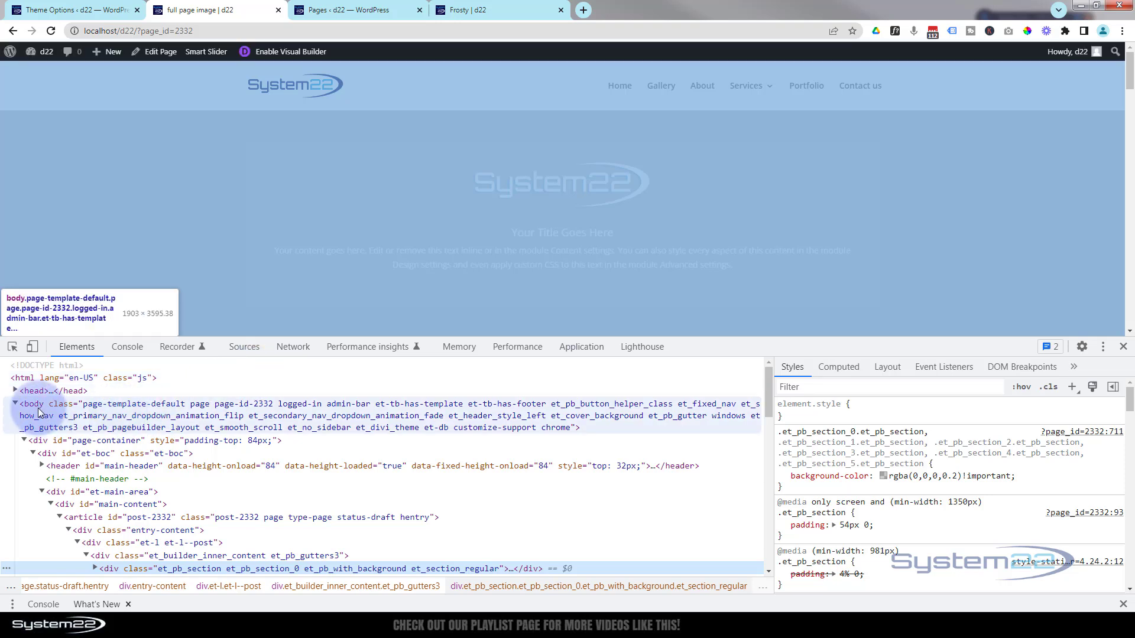
double_click(231, 404)
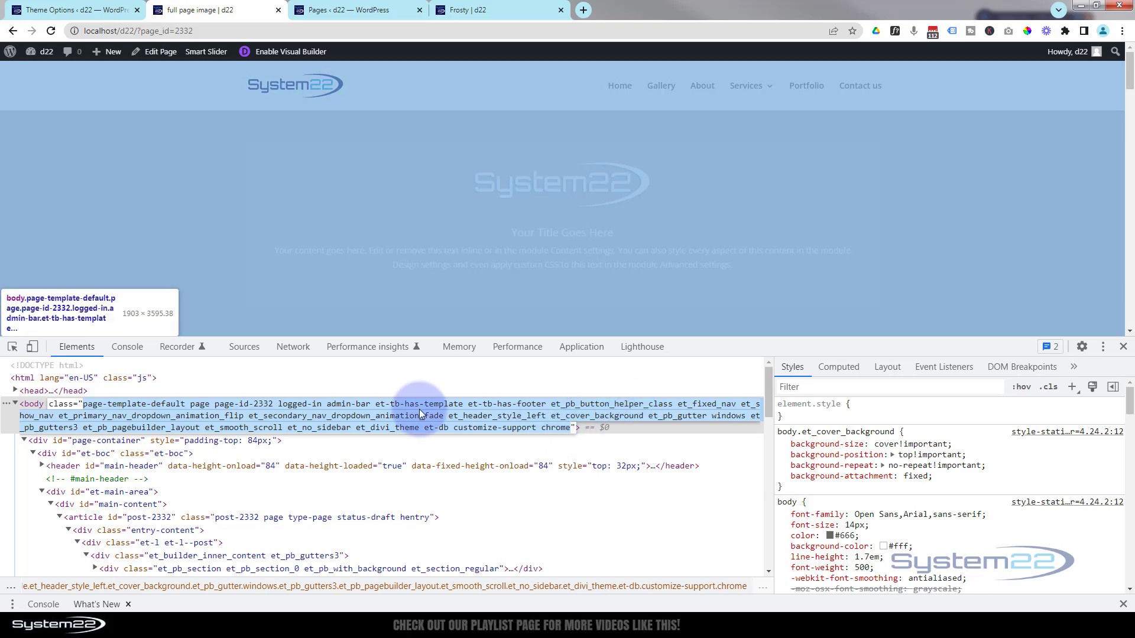
left_click(215, 406)
left_click_drag(215, 407, 274, 406)
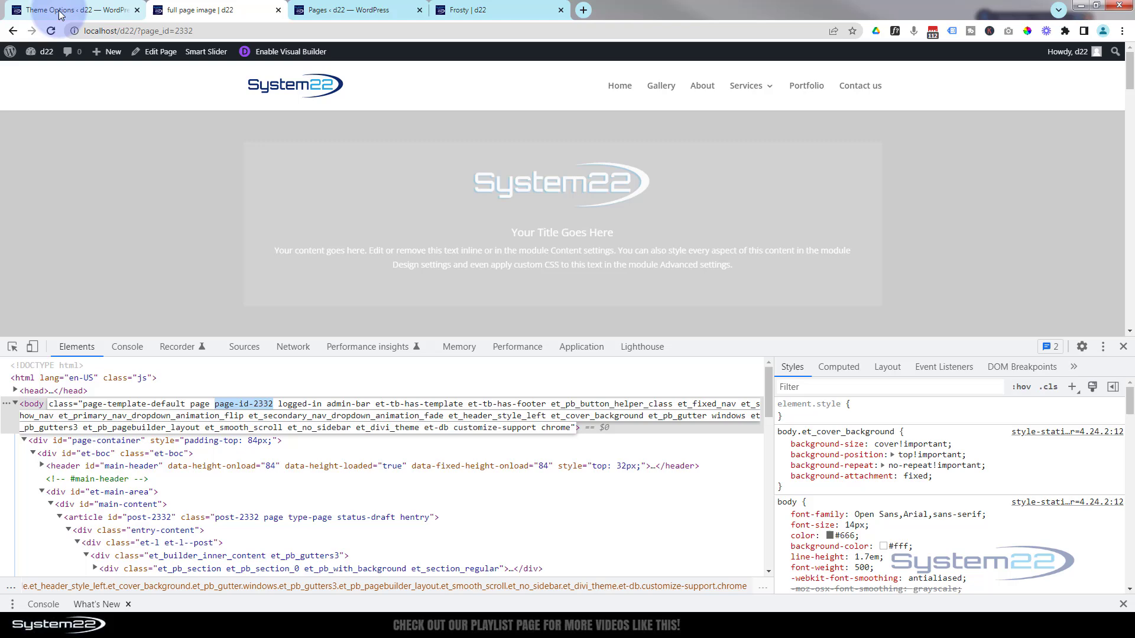
Step: Add an empty .page-id-2332 {} rule above the Lightbox comment in the Theme Options' Custom CSS, with blank lines after it
left_click(59, 11)
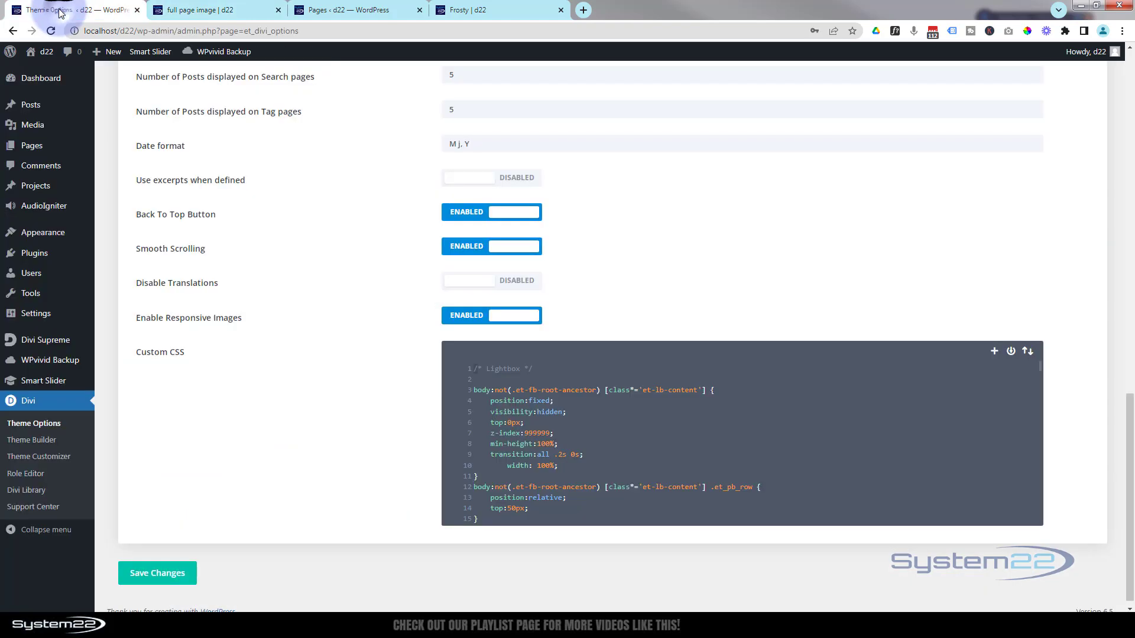
left_click(475, 367)
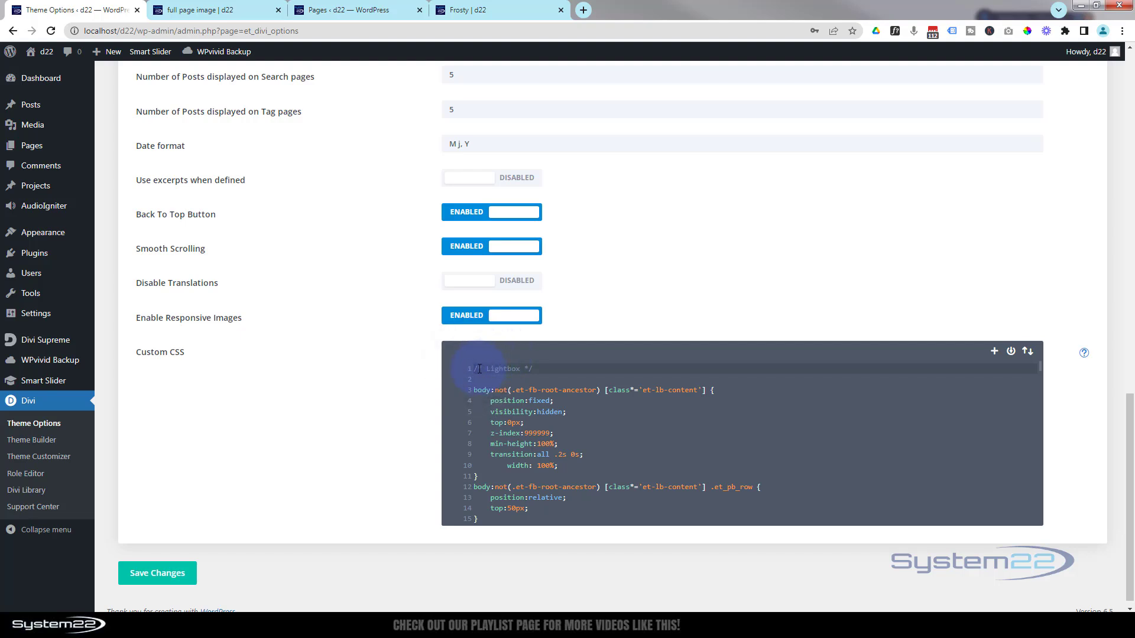
key("Return")
key("Return")
key("Return")
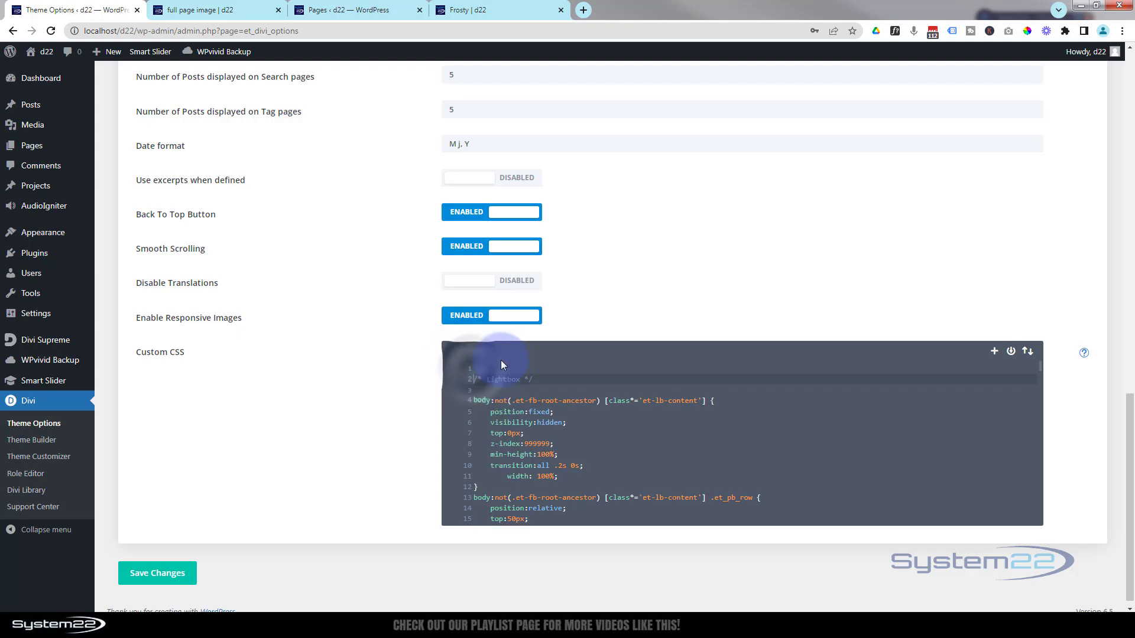
left_click(482, 369)
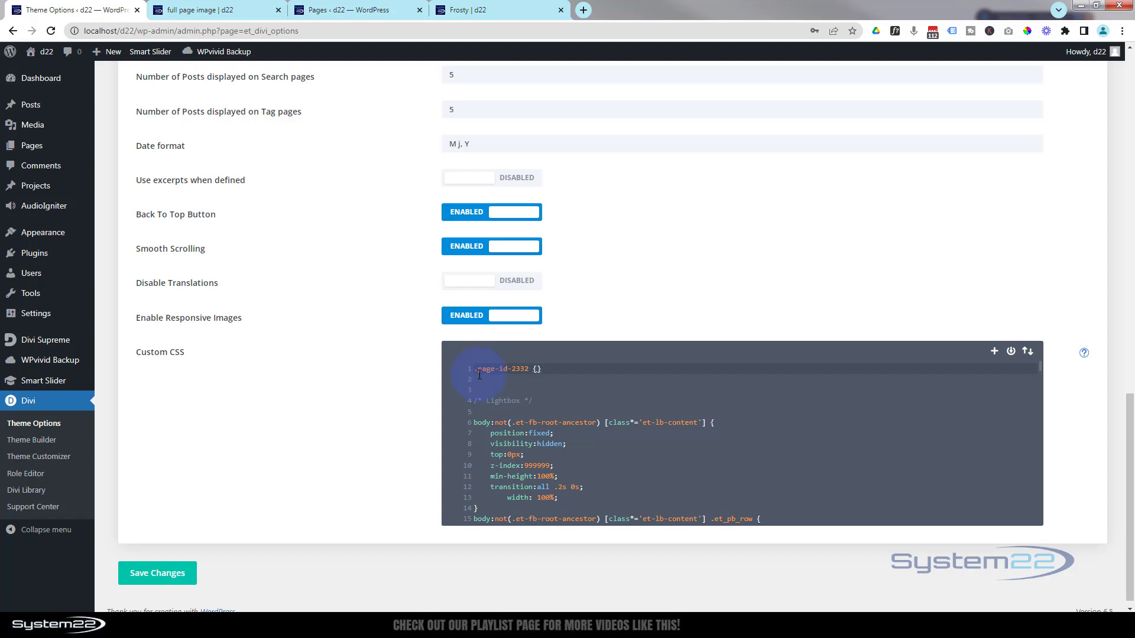
Step: Write a background-image property with an empty url("") inside the .page-id-2332 rule
key("Return")
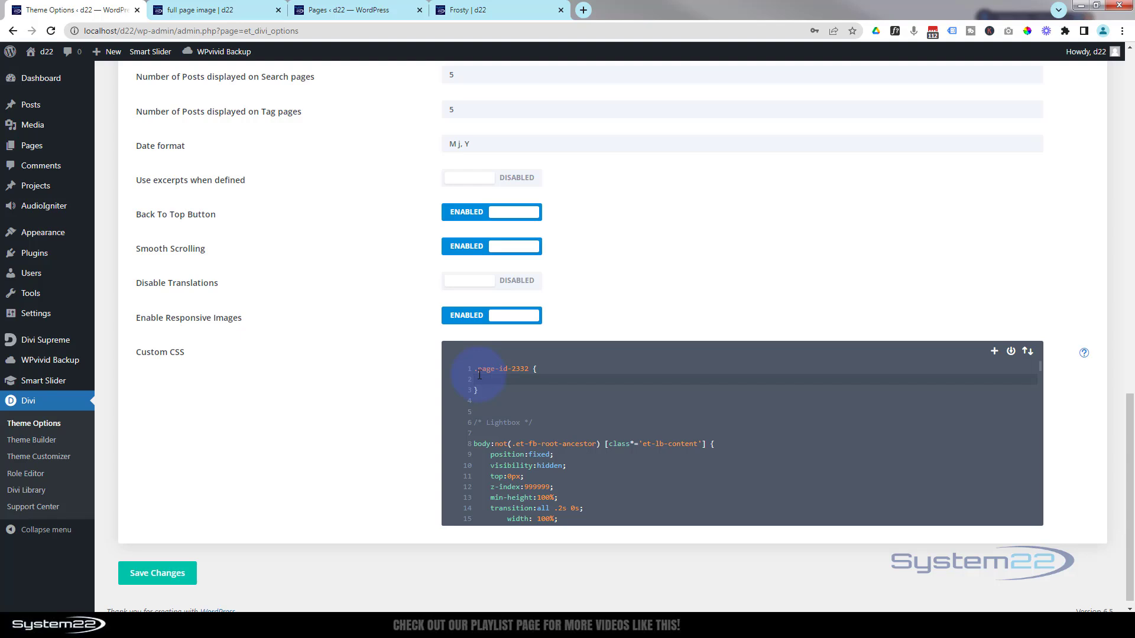
type("backgrou")
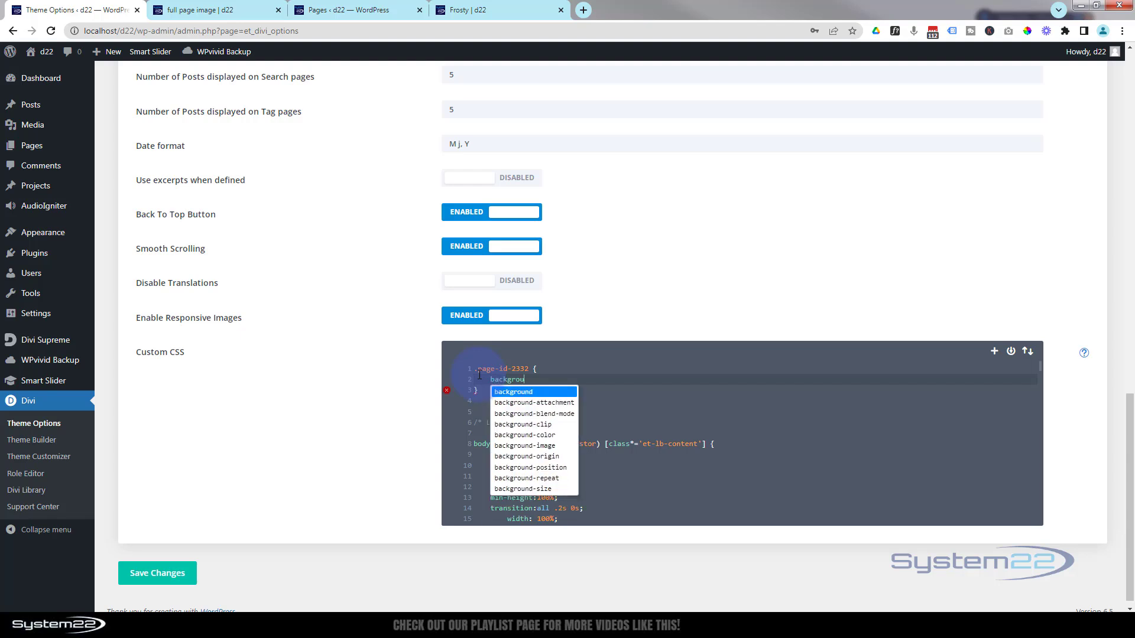
type("nd-i")
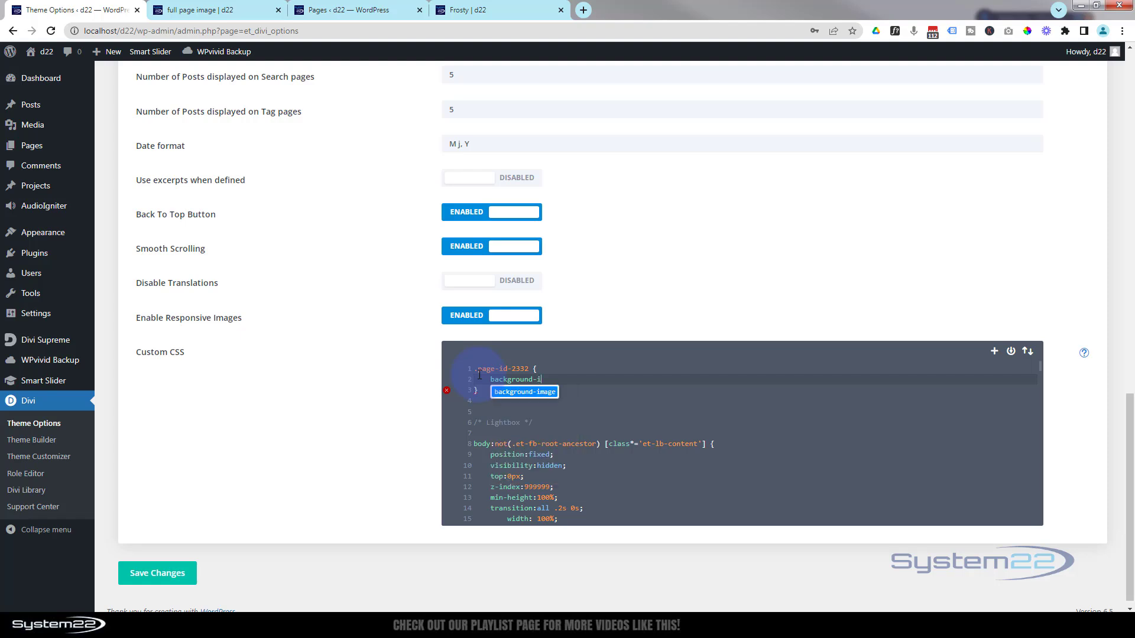
type("mage: ")
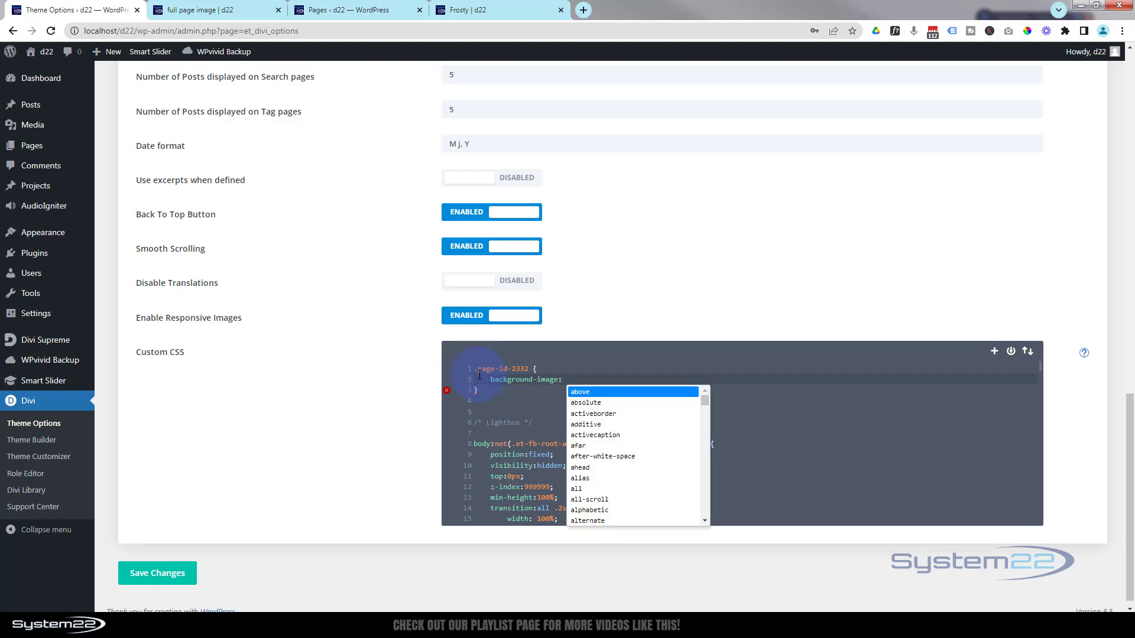
type("ur")
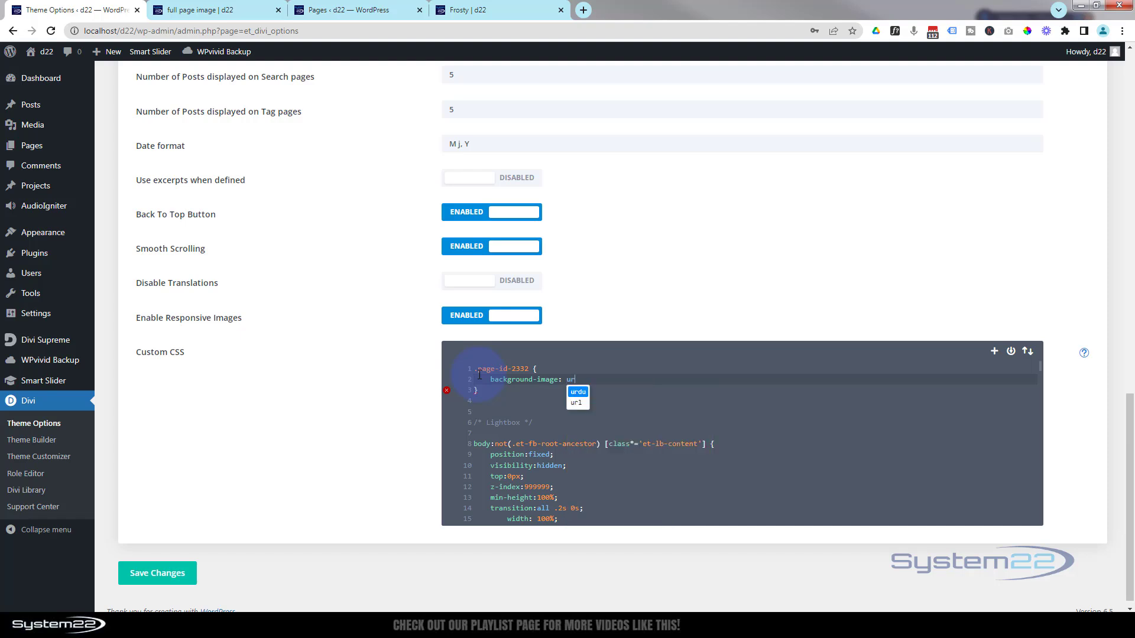
type("l(")
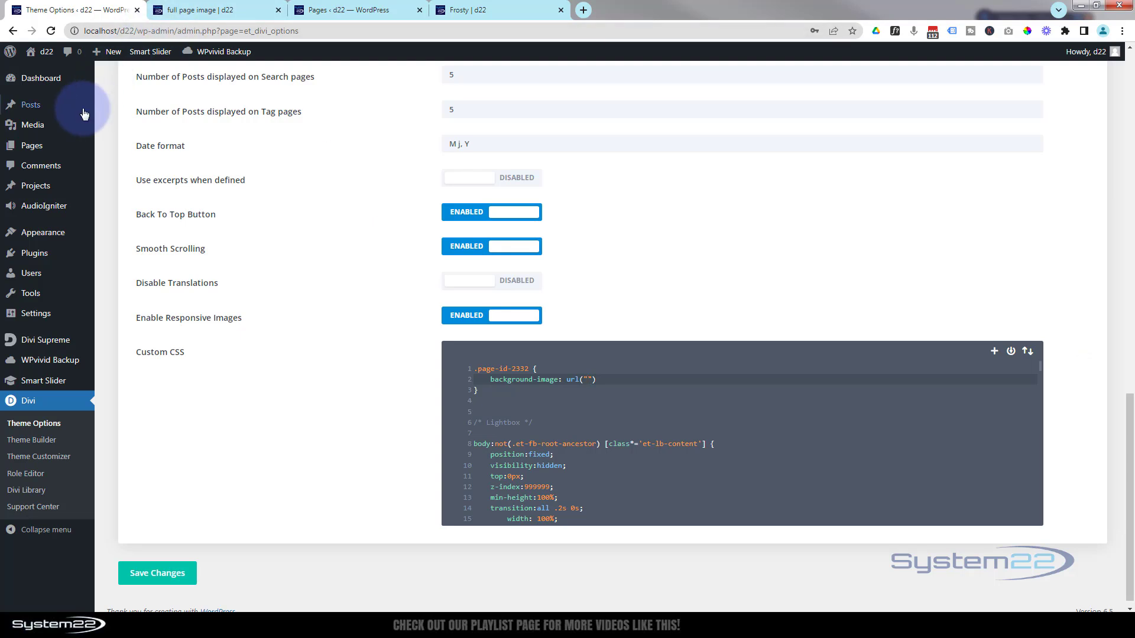
Step: Open the Media Library in a separate tab and copy the file URL of the astronaut space image
mouse_move(31, 131)
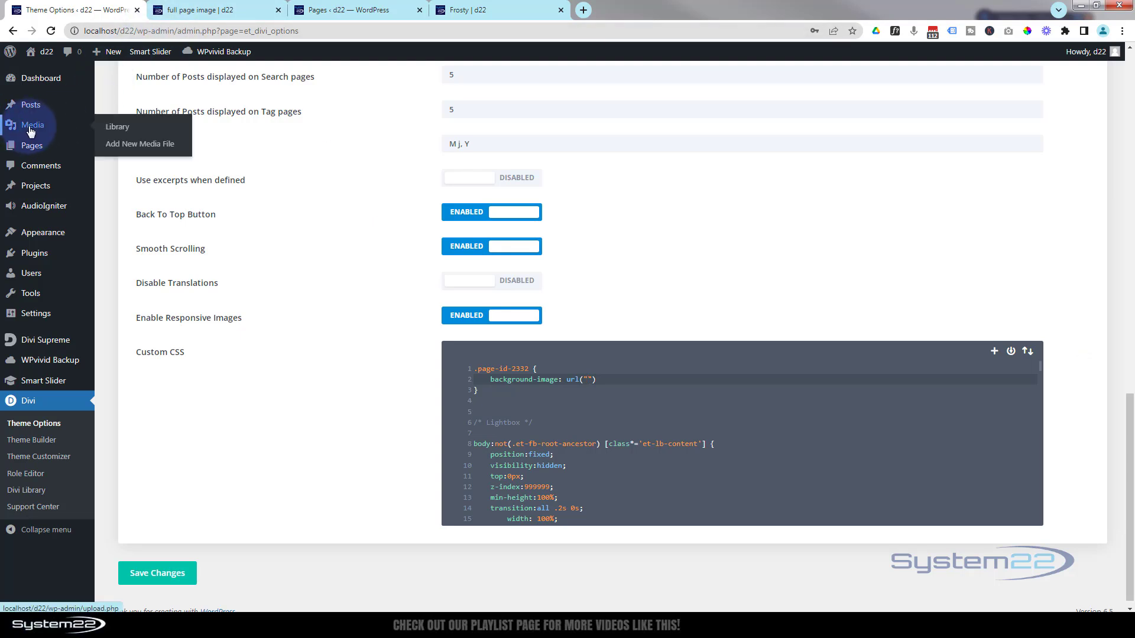
middle_click(30, 131)
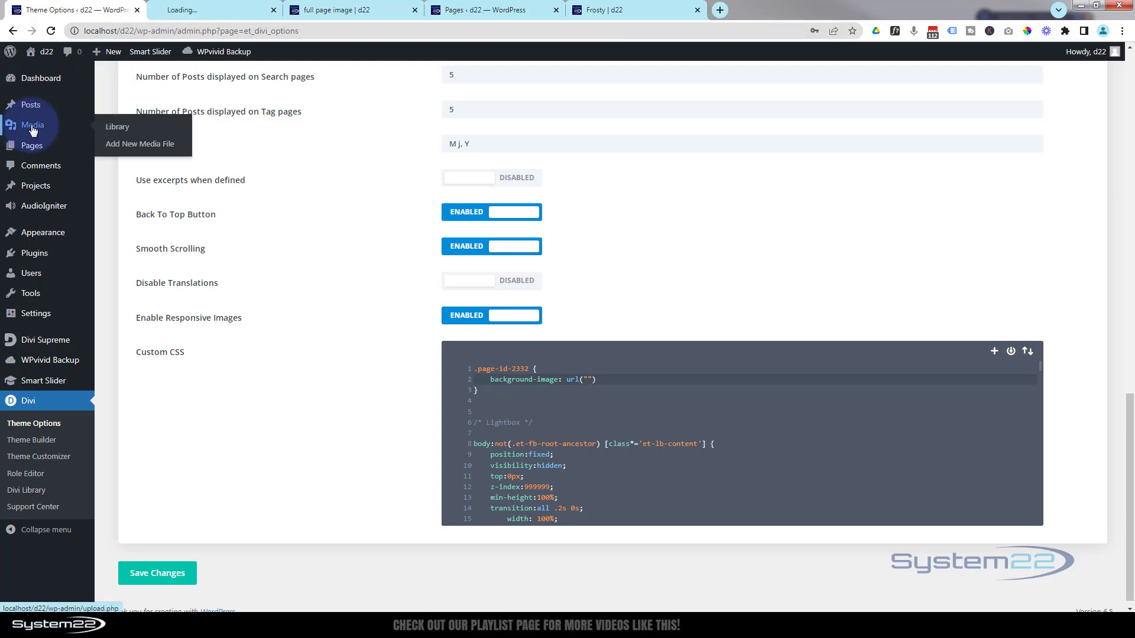
left_click(215, 11)
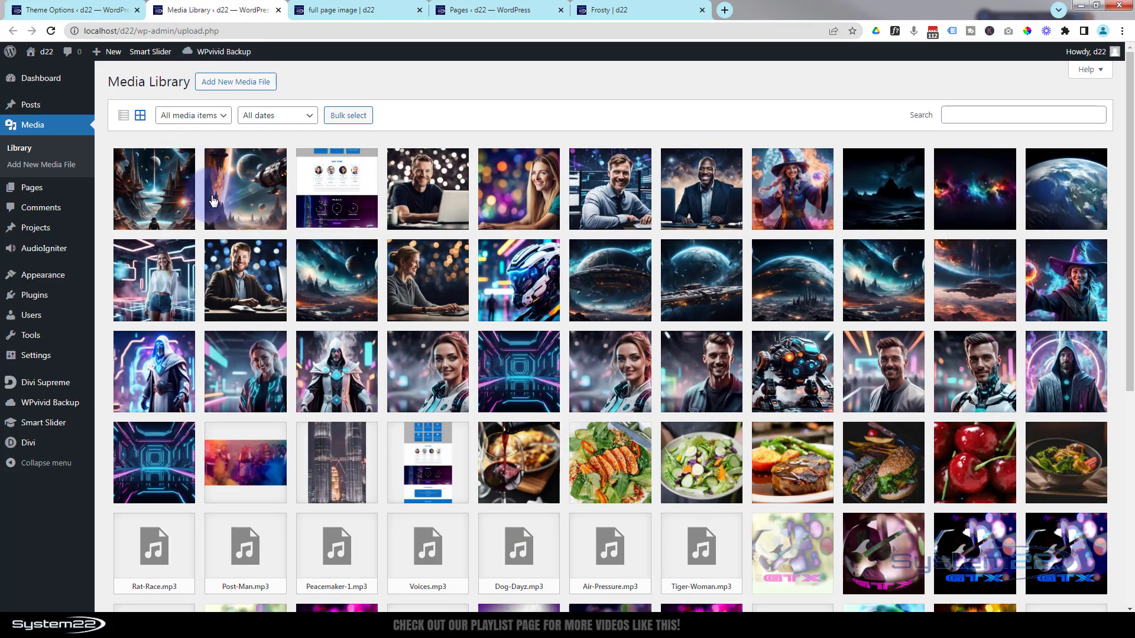
left_click(157, 198)
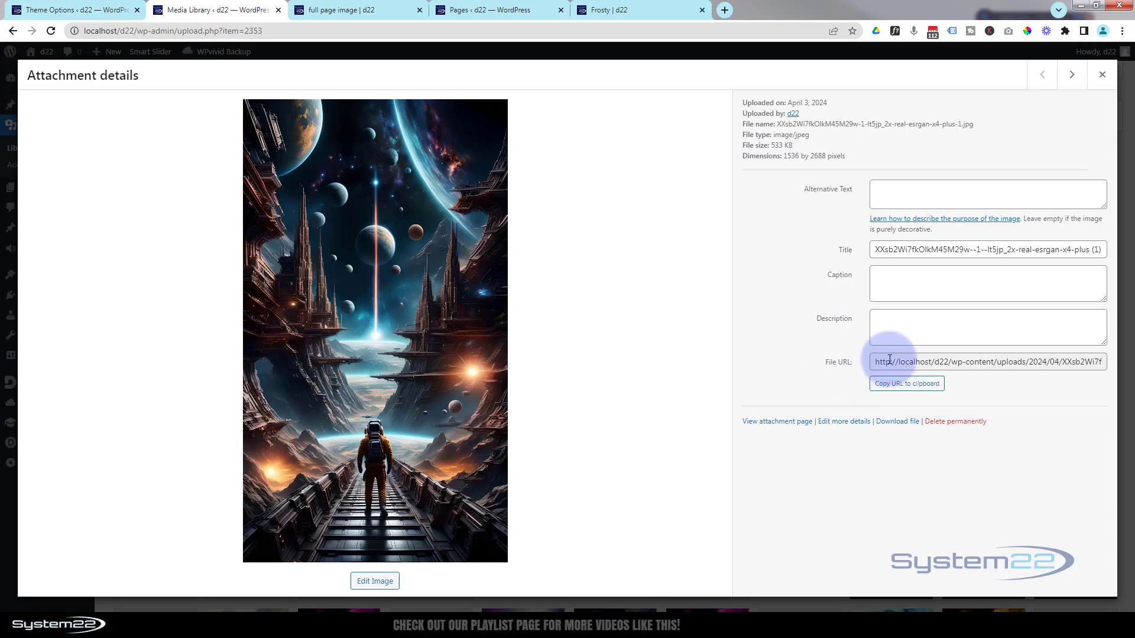
left_click_drag(875, 362, 1108, 362)
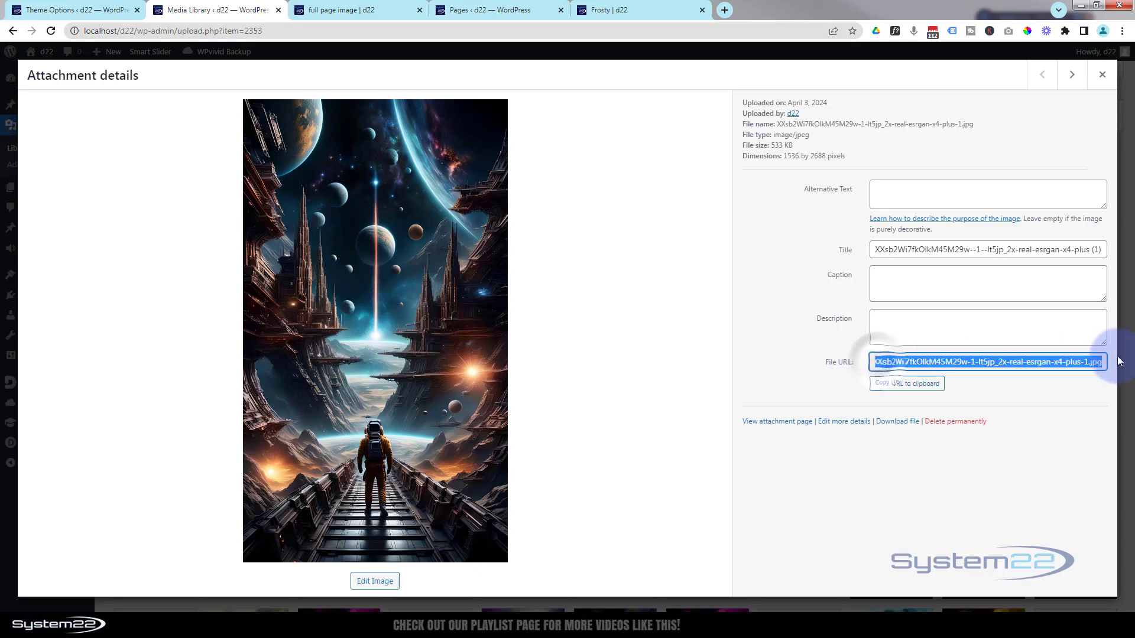
left_click(900, 385)
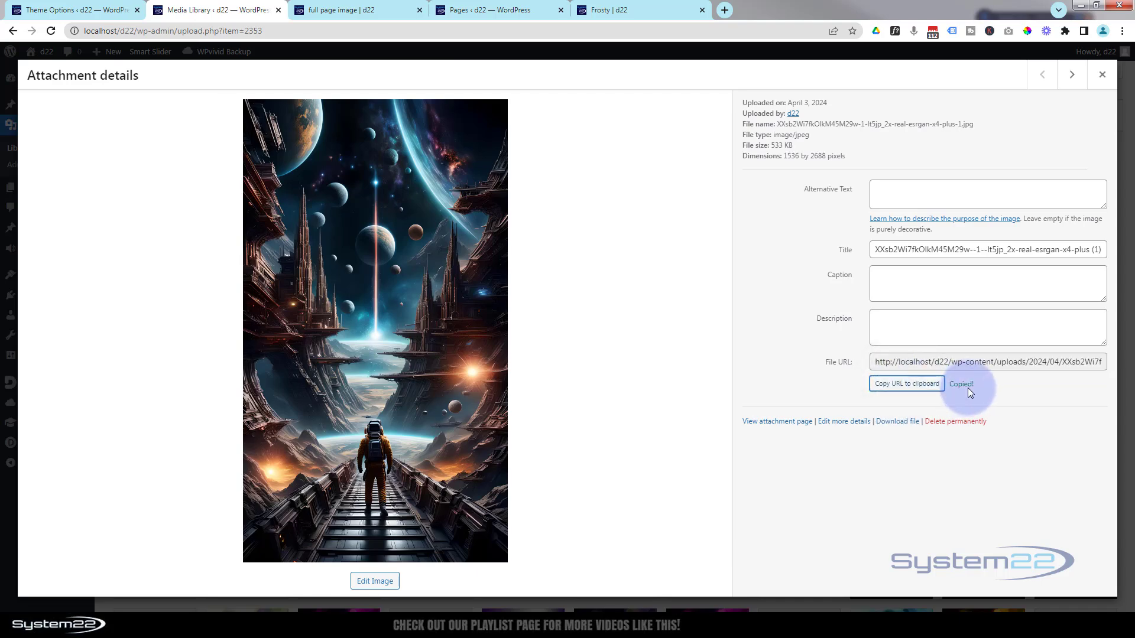
Step: Paste the copied image URL between the quotes of url("") in the .page-id-2332 rule's background-image property
left_click(64, 10)
left_click(589, 381)
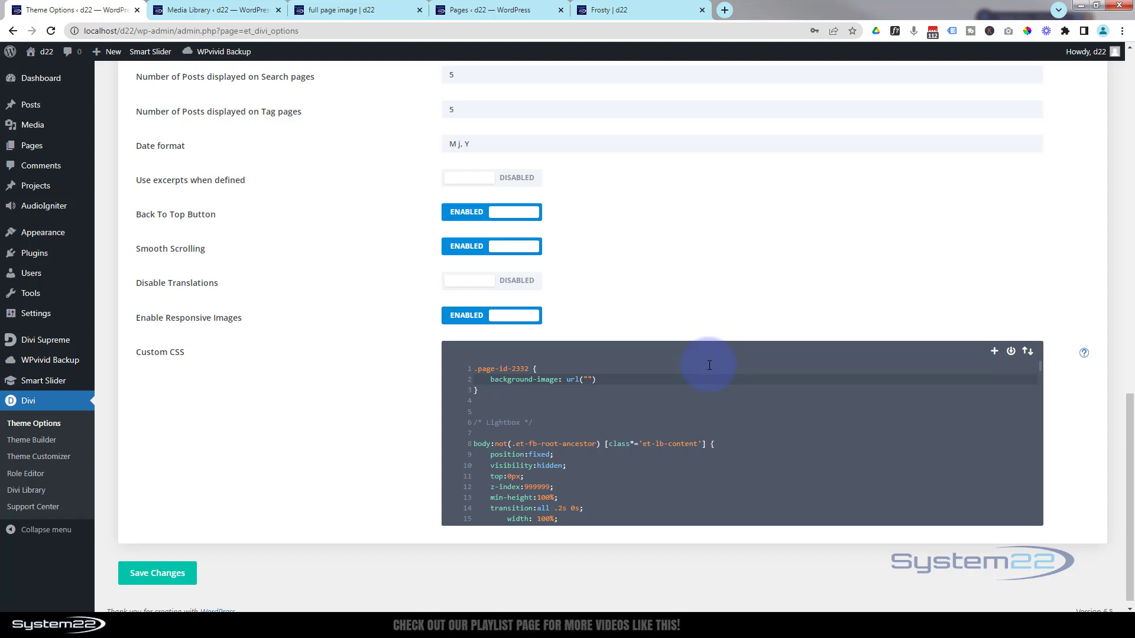
key("ctrl+v")
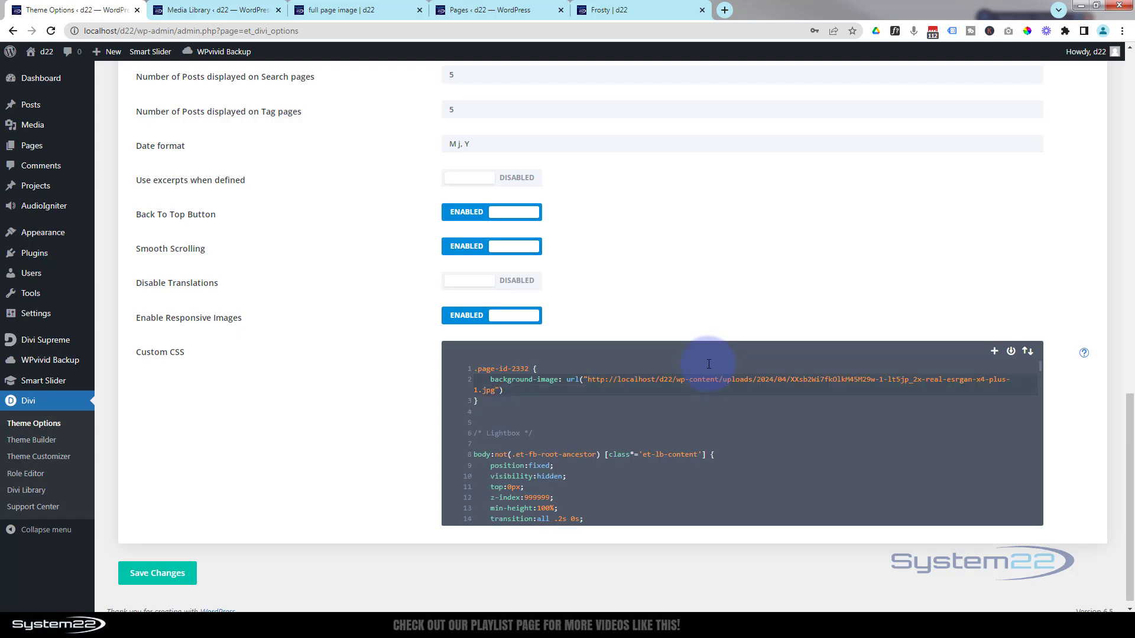
Step: Save the Theme Options changes, close the developer tools on the full page image page and reload it
left_click(170, 581)
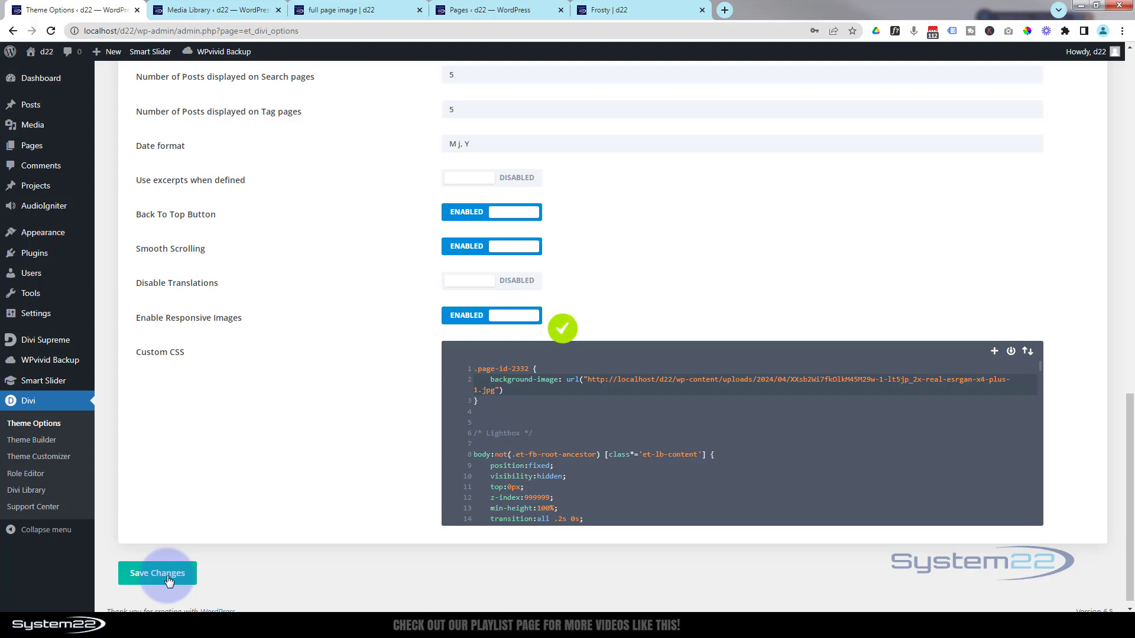
left_click(366, 10)
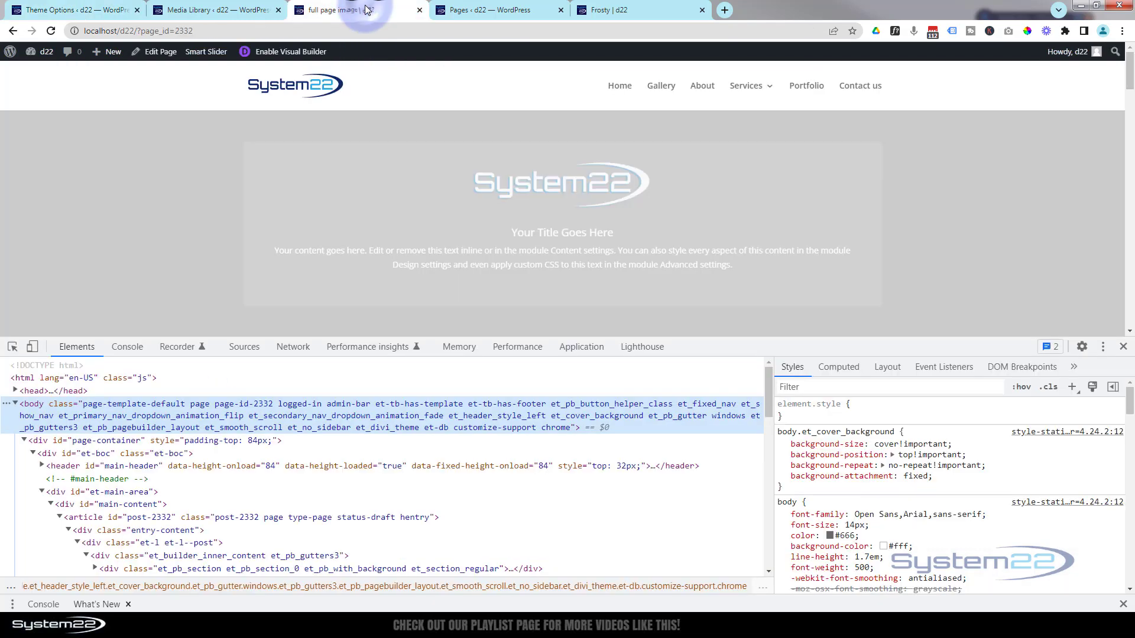
left_click(1123, 347)
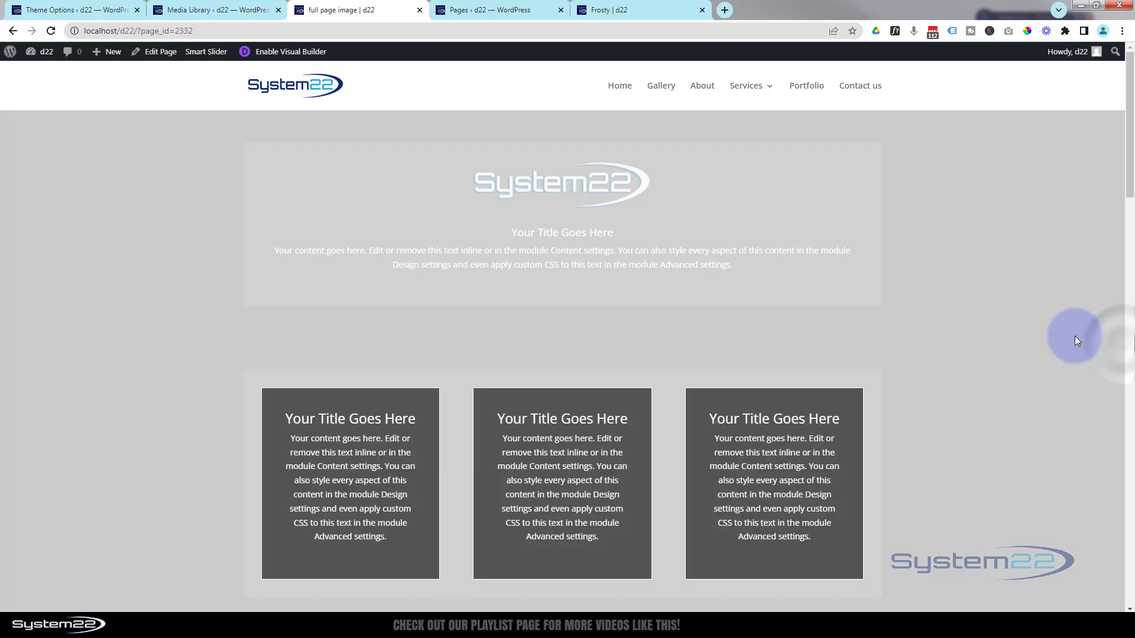
left_click(51, 30)
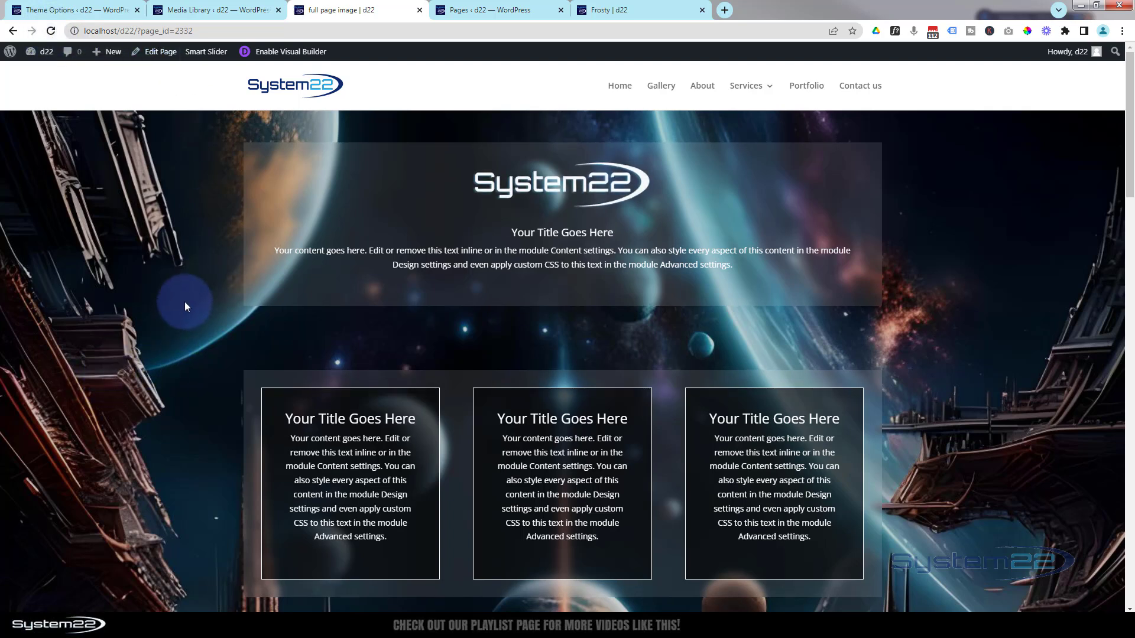
Step: Examine how the space background behaves behind the content along the whole length of the full page image page
scroll(185, 304, "down", 4)
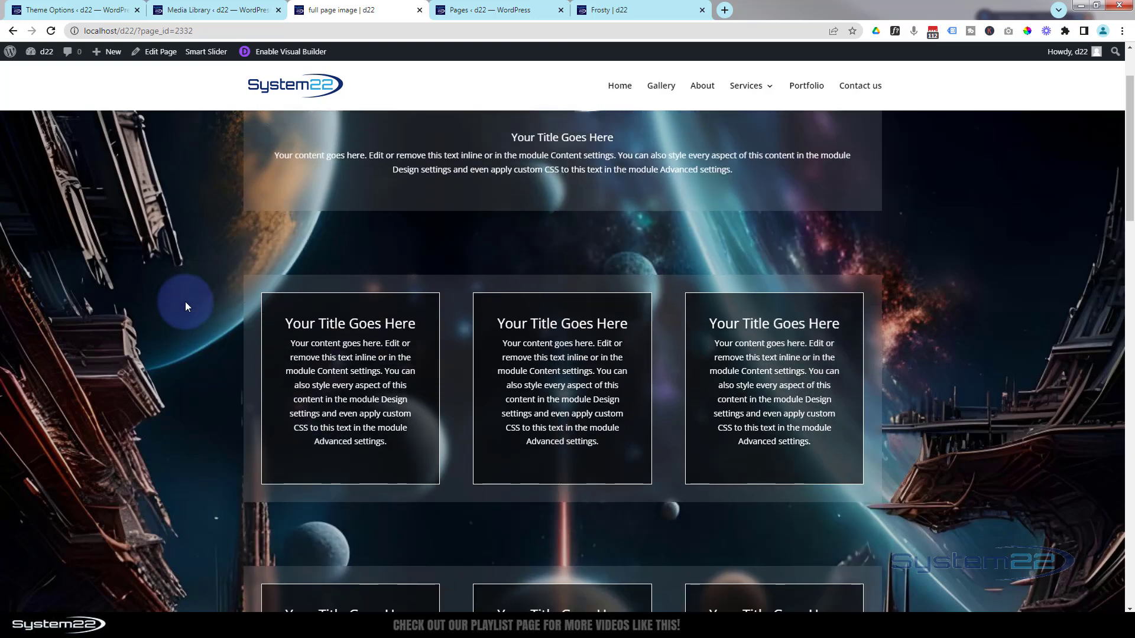
scroll(186, 309, "down", 7)
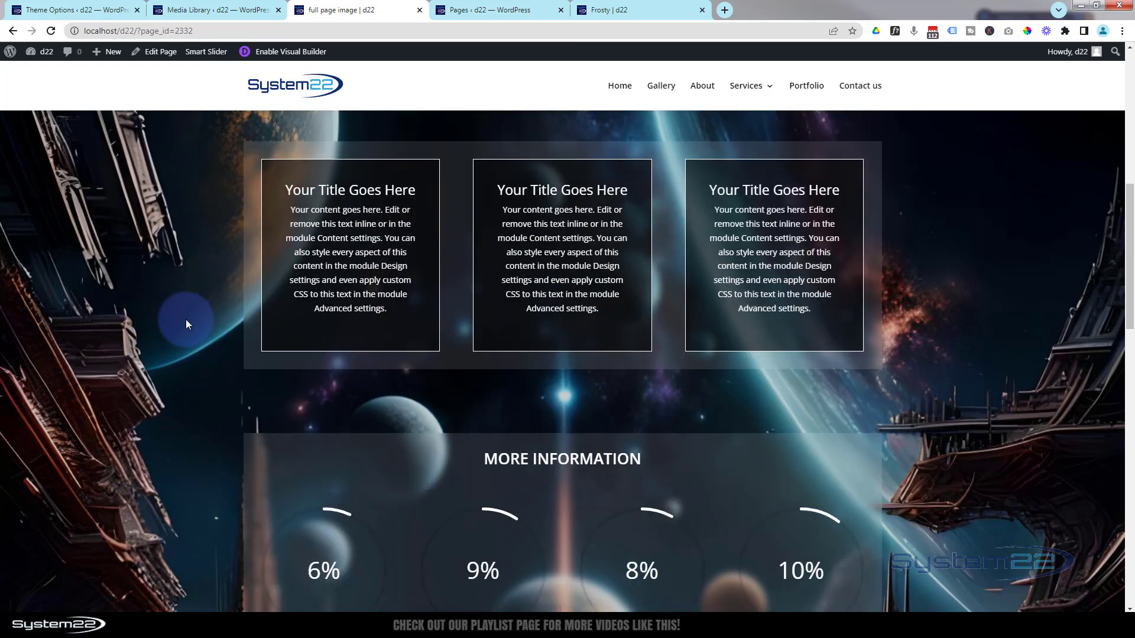
scroll(186, 323, "down", 8)
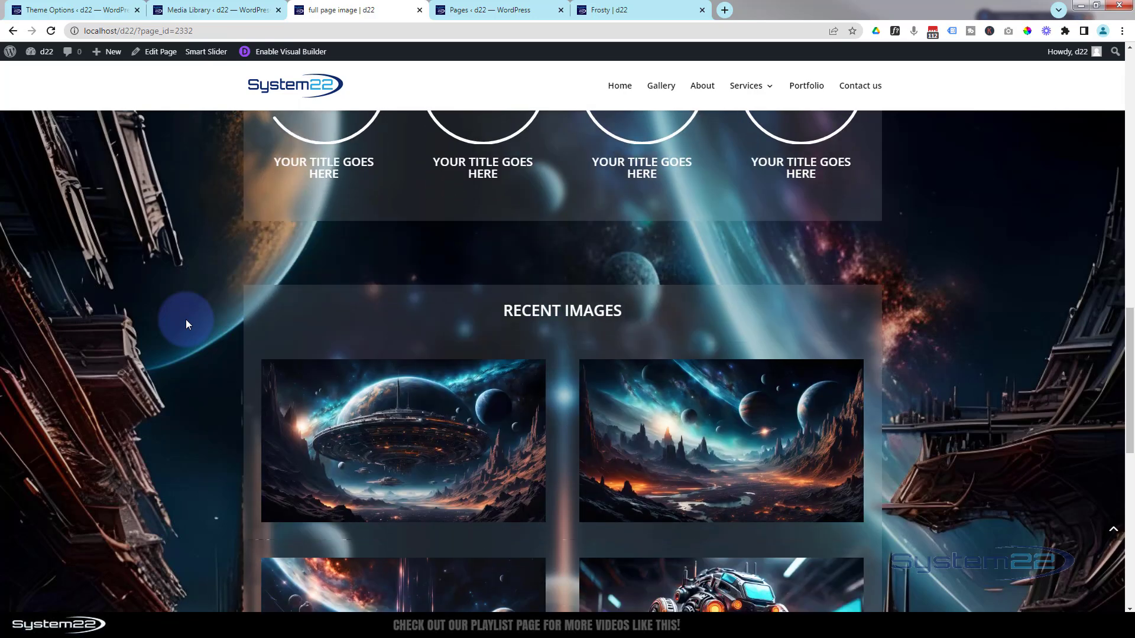
scroll(185, 324, "down", 5)
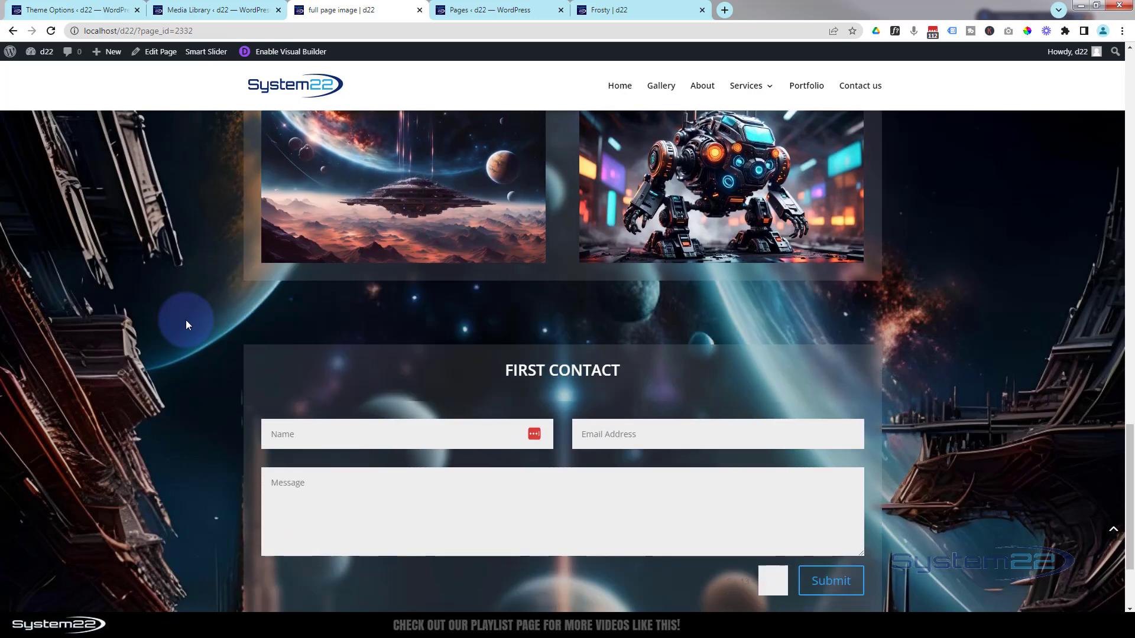
scroll(186, 324, "up", 3)
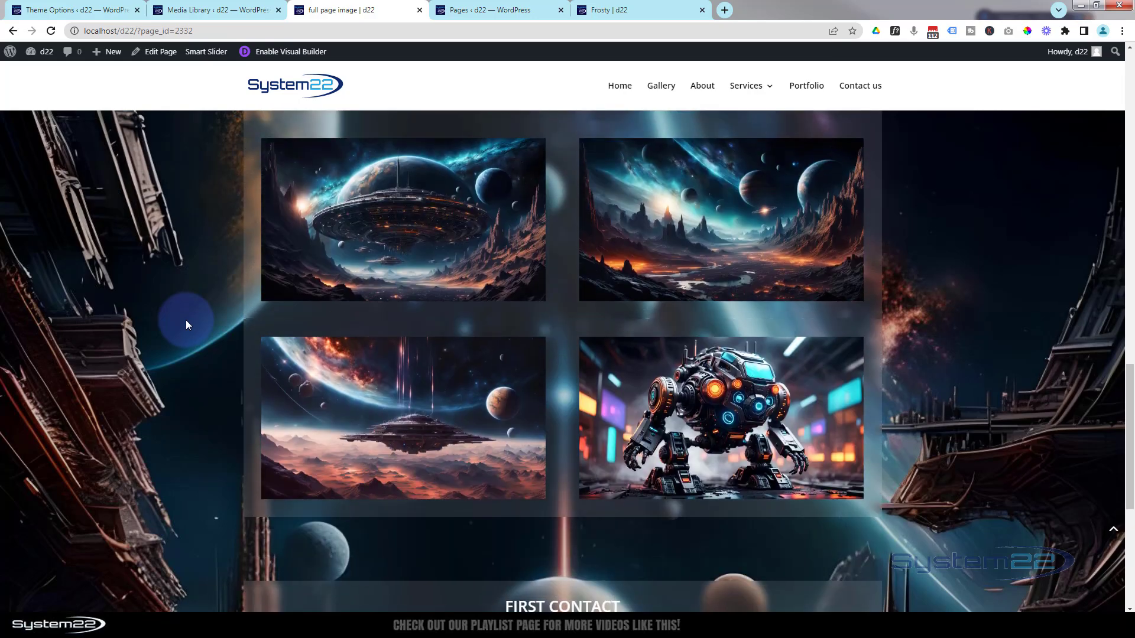
scroll(186, 322, "up", 12)
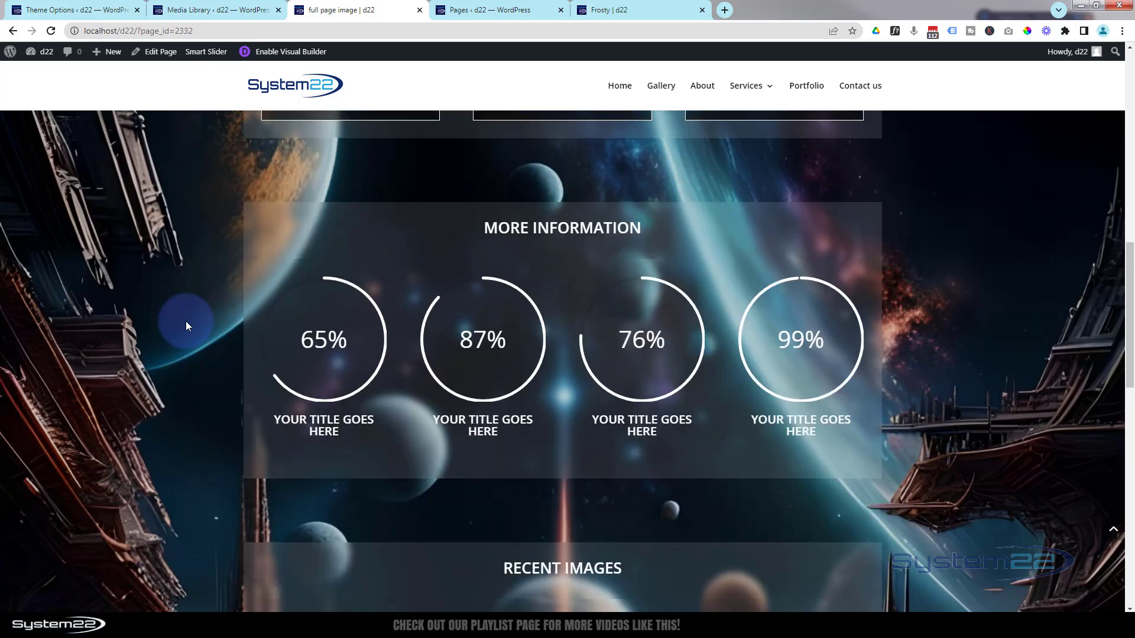
scroll(185, 322, "up", 8)
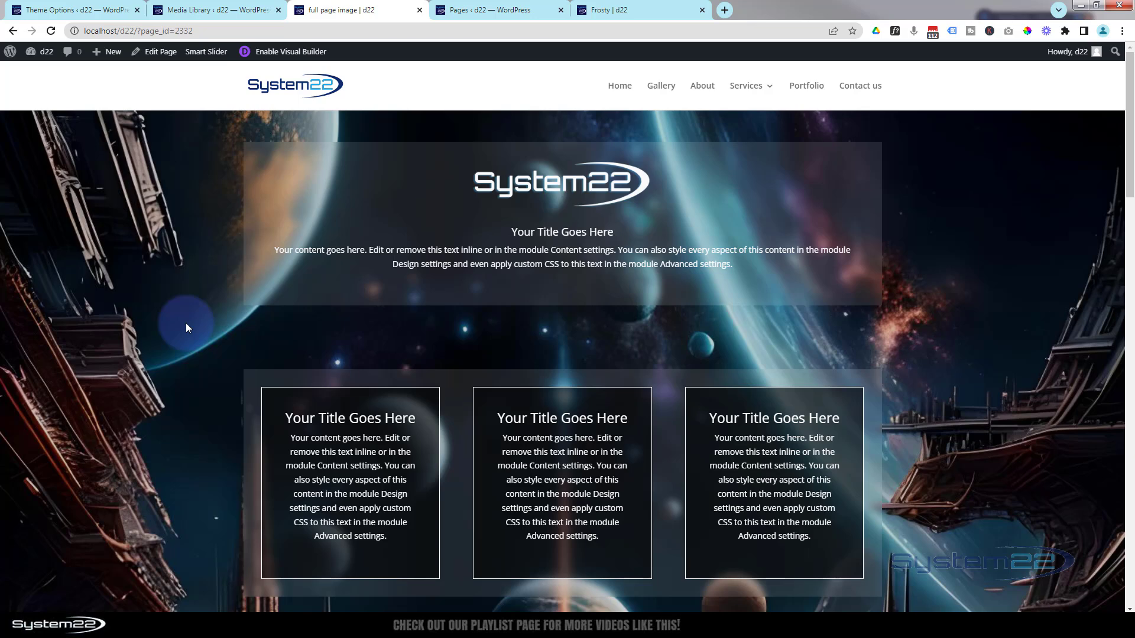
scroll(187, 325, "down", 6)
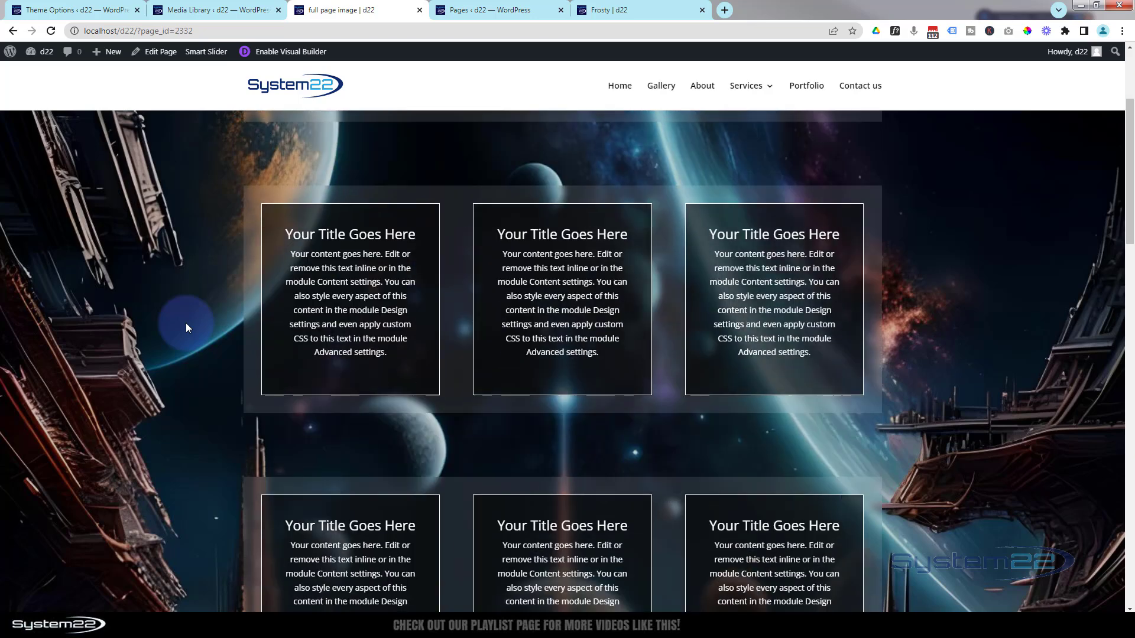
scroll(186, 323, "down", 6)
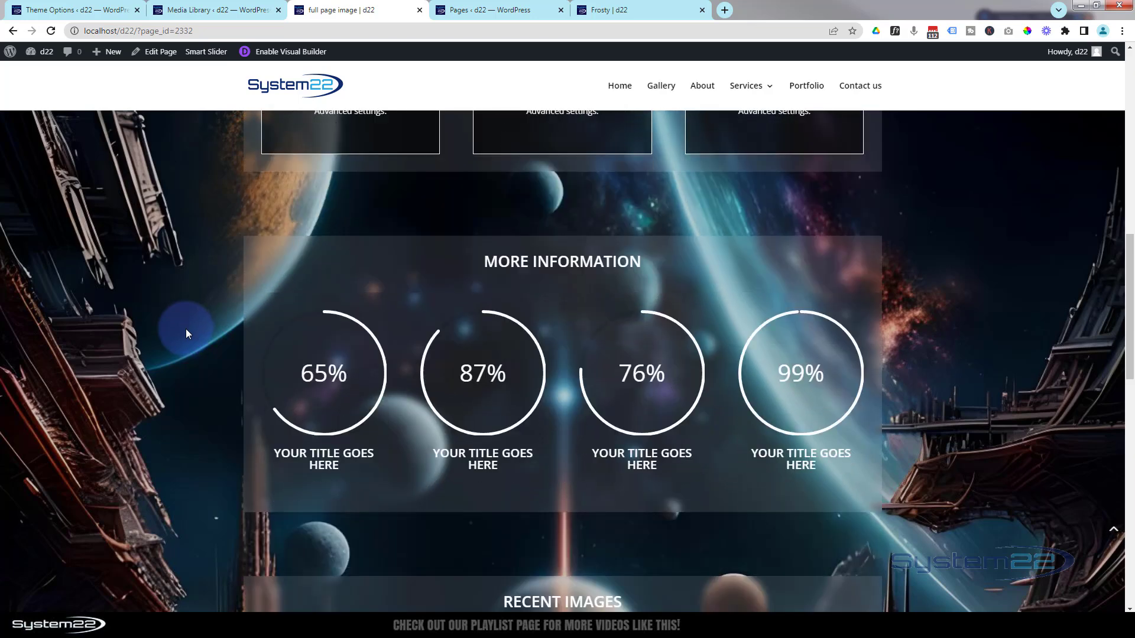
scroll(186, 331, "up", 10)
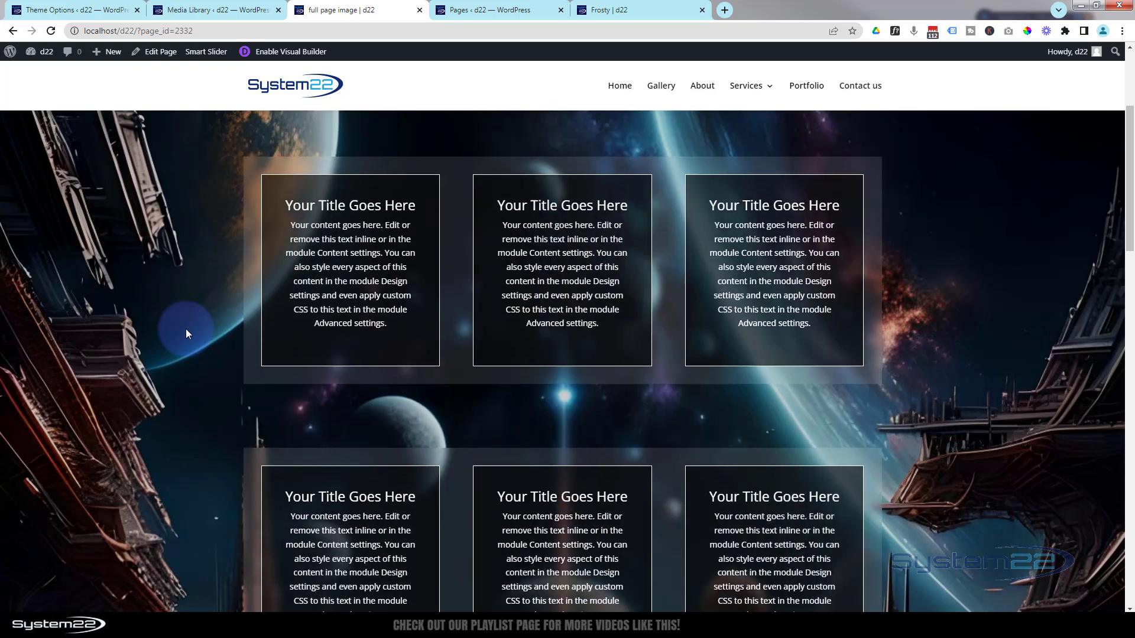
scroll(186, 334, "up", 1)
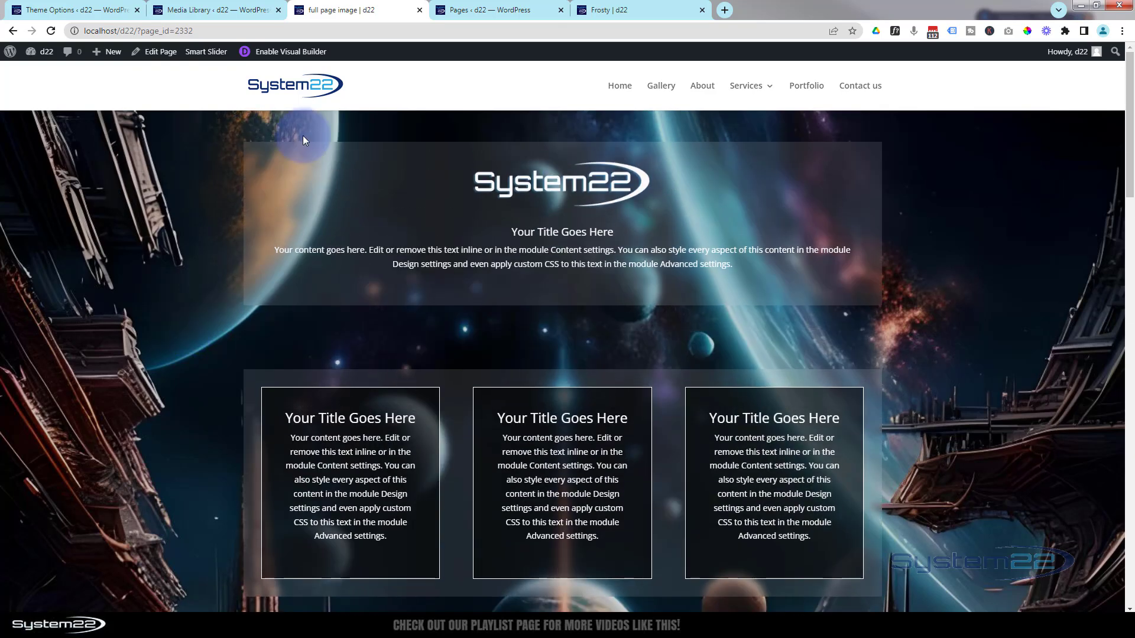
Step: End the background-image line in the Theme Options' .page-id-2332 rule with a semicolon and add background-attachment:scroll !important; below it
left_click(75, 13)
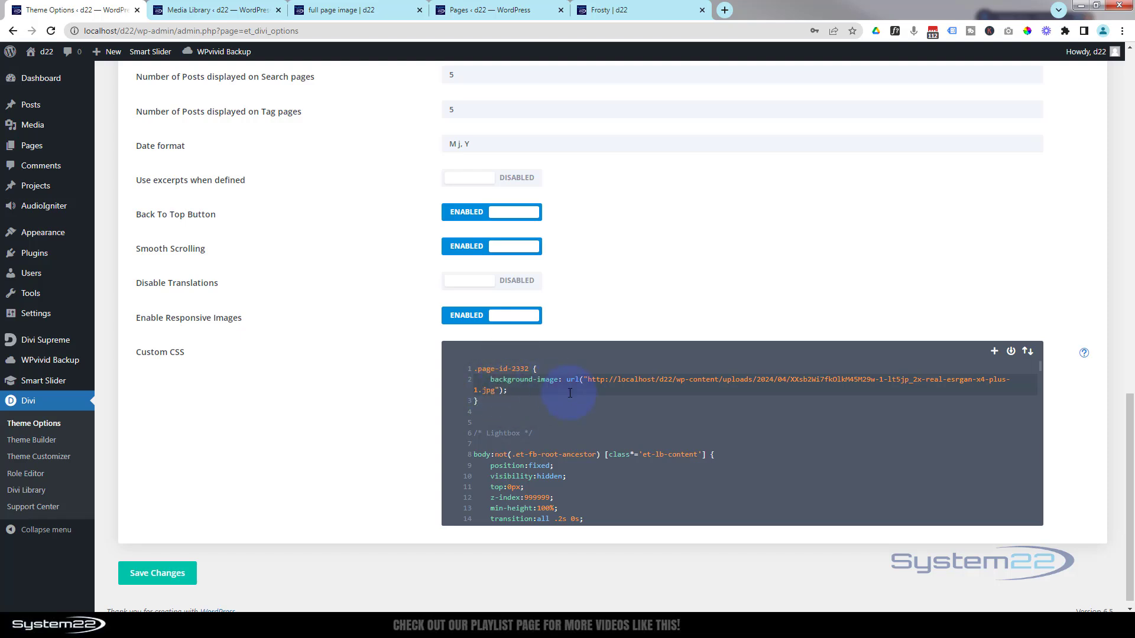
key("Return")
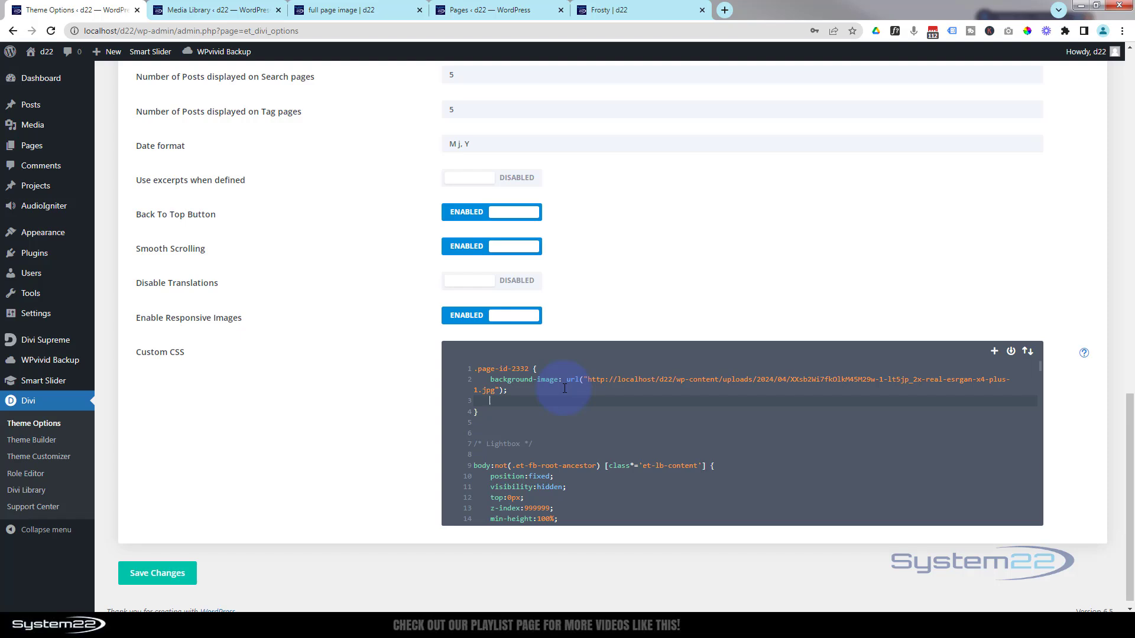
type("background")
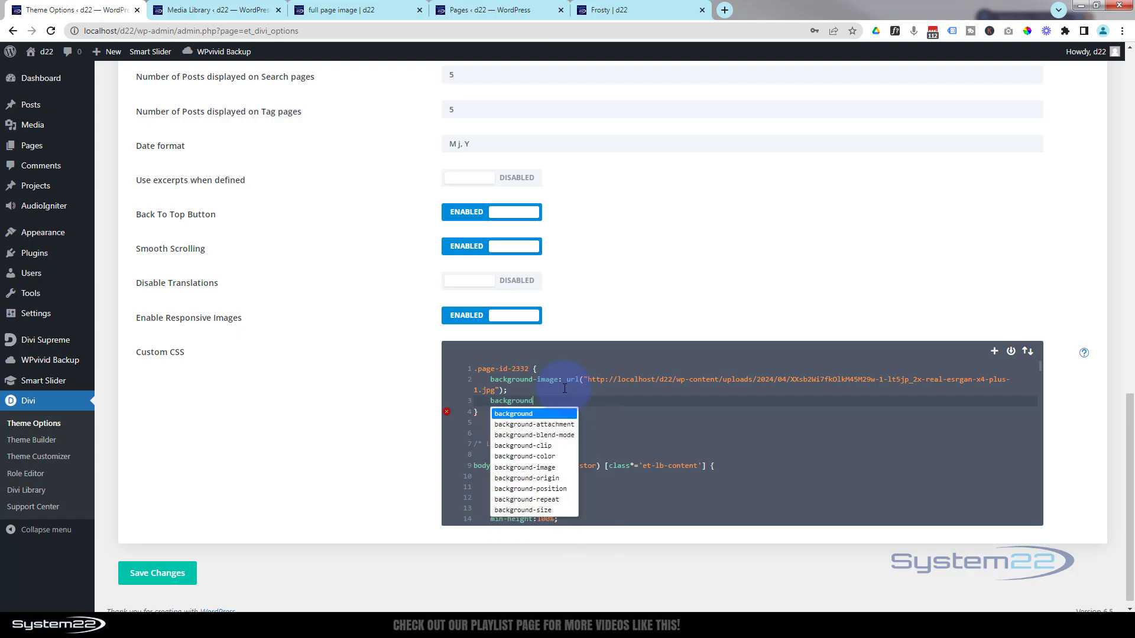
type("-attac")
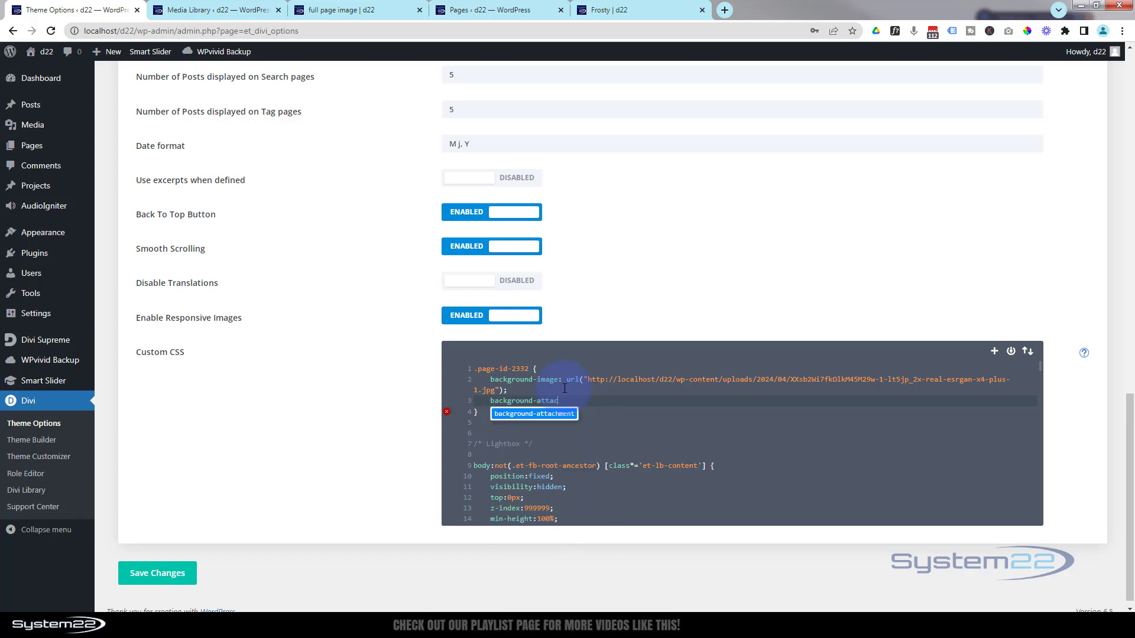
type("hment:")
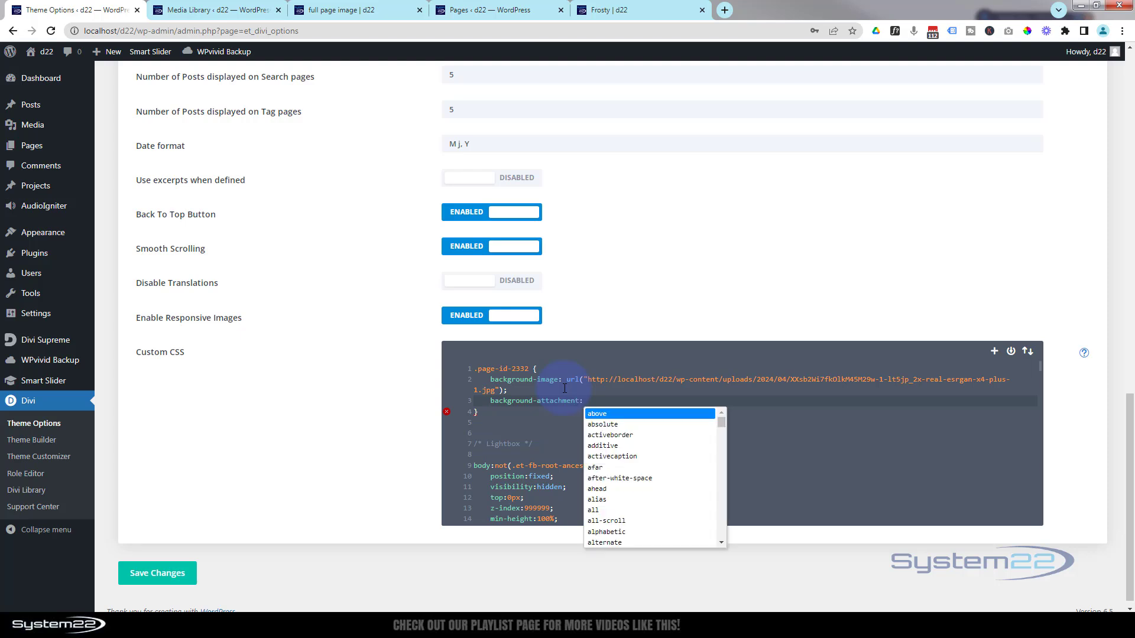
type("scroll")
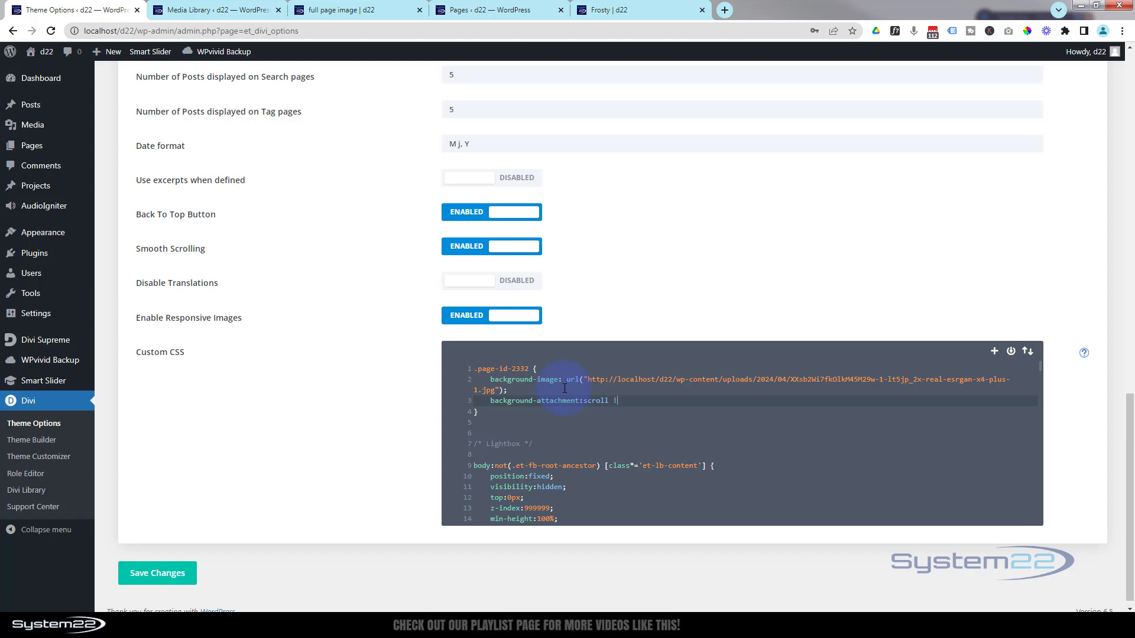
type("!impo")
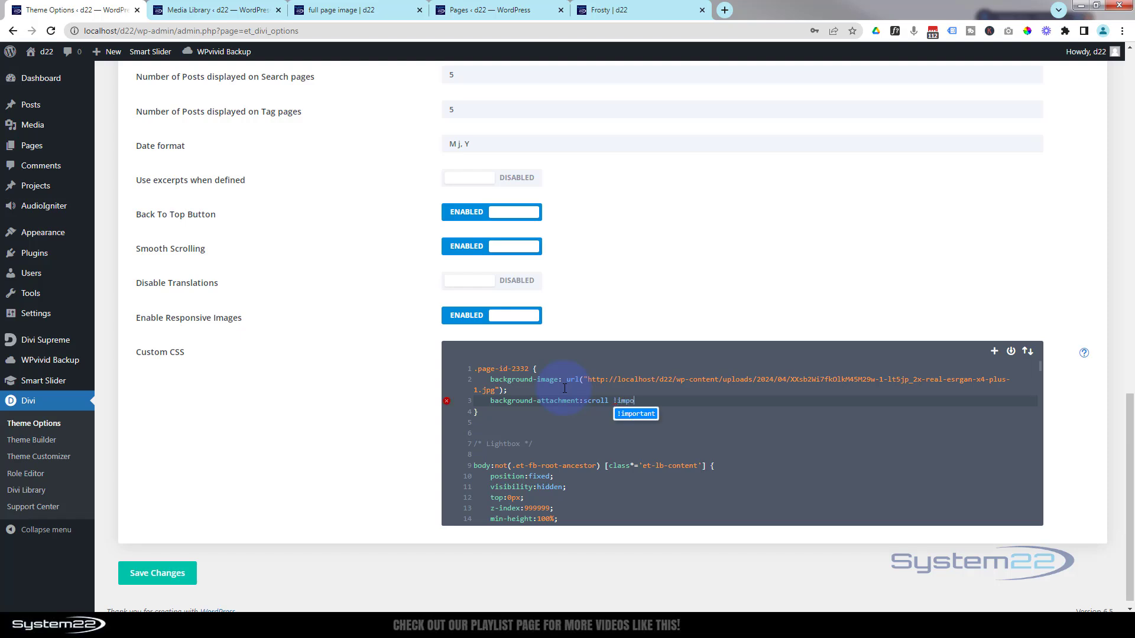
type("rtant;")
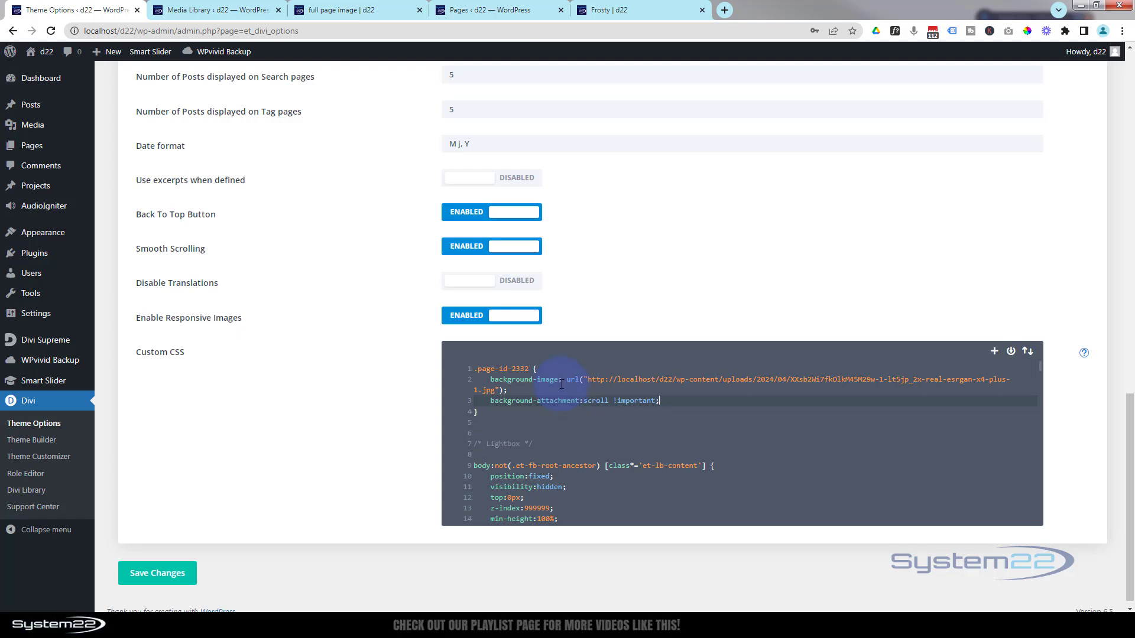
Step: Save the Custom CSS changes, reload the full page image page and check how its background moves with the content
left_click(151, 574)
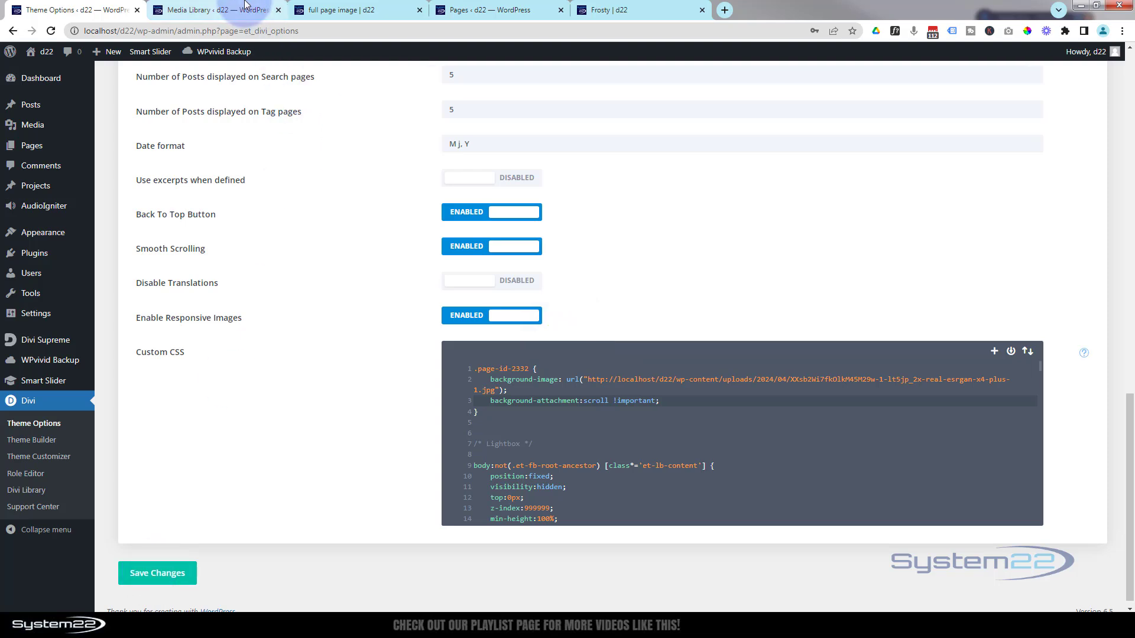
left_click(313, 8)
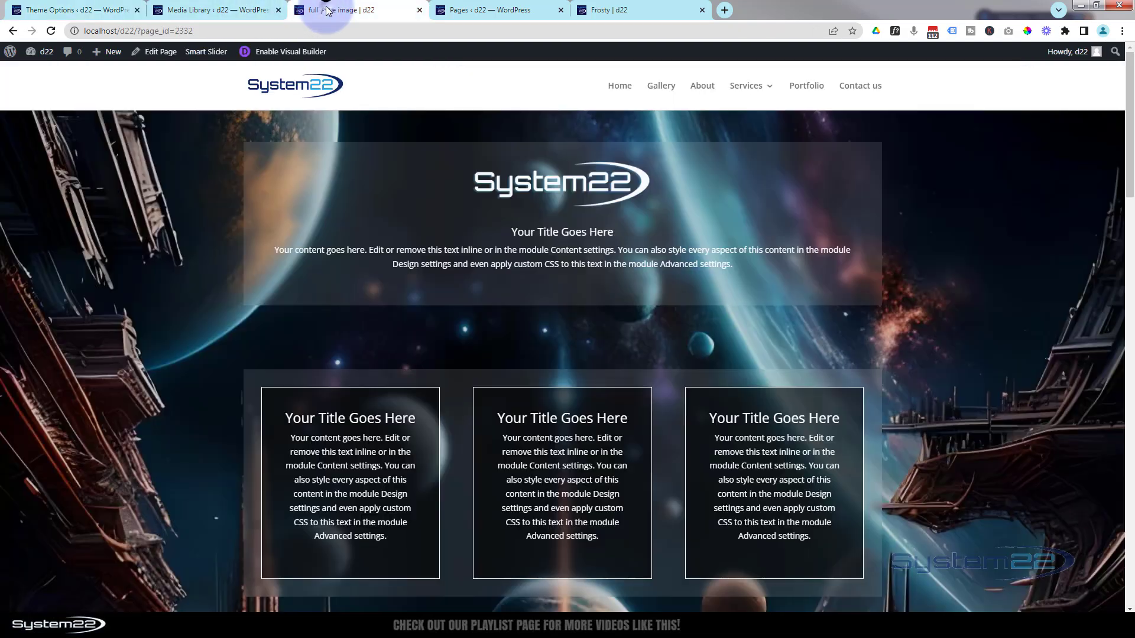
left_click(51, 31)
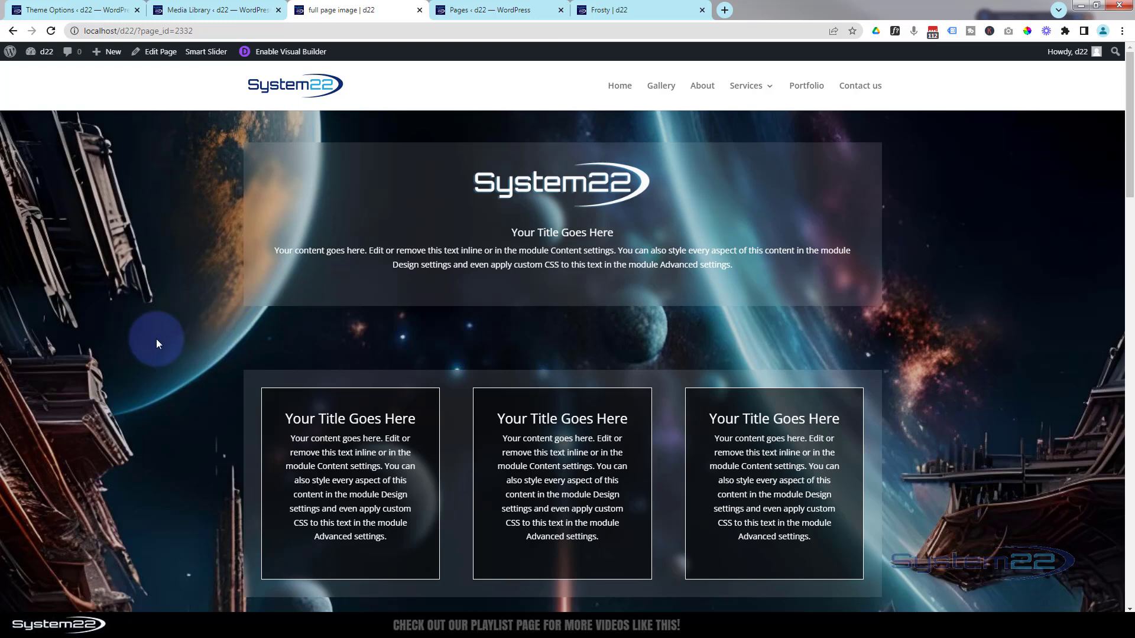
scroll(189, 326, "down", 4)
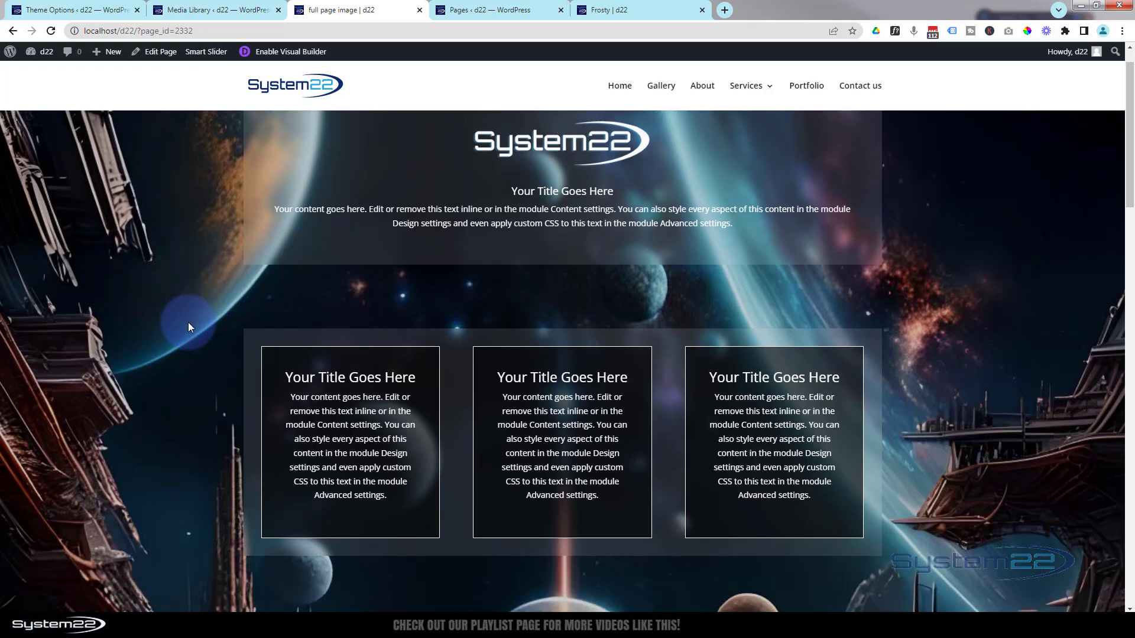
scroll(189, 327, "down", 6)
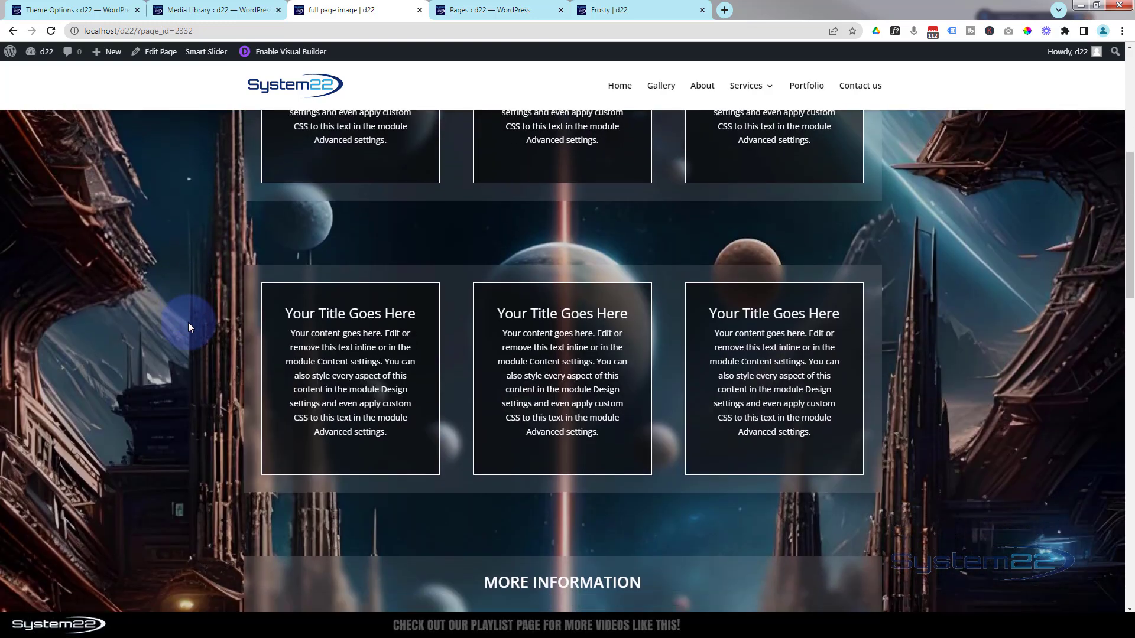
scroll(189, 327, "down", 7)
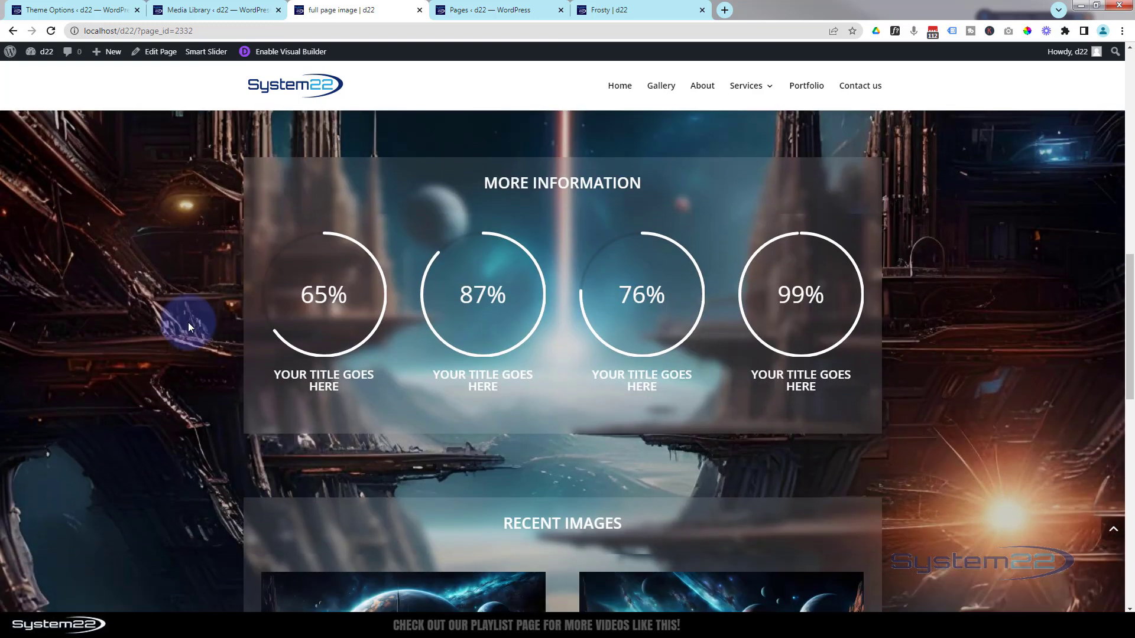
scroll(188, 327, "down", 1)
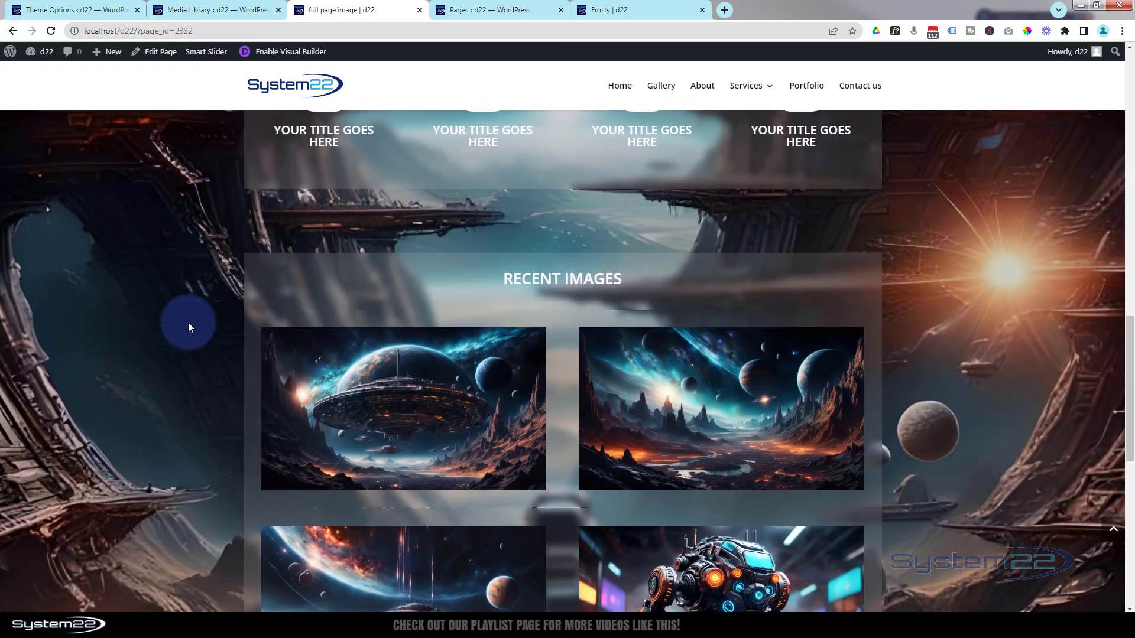
scroll(188, 322, "up", 2)
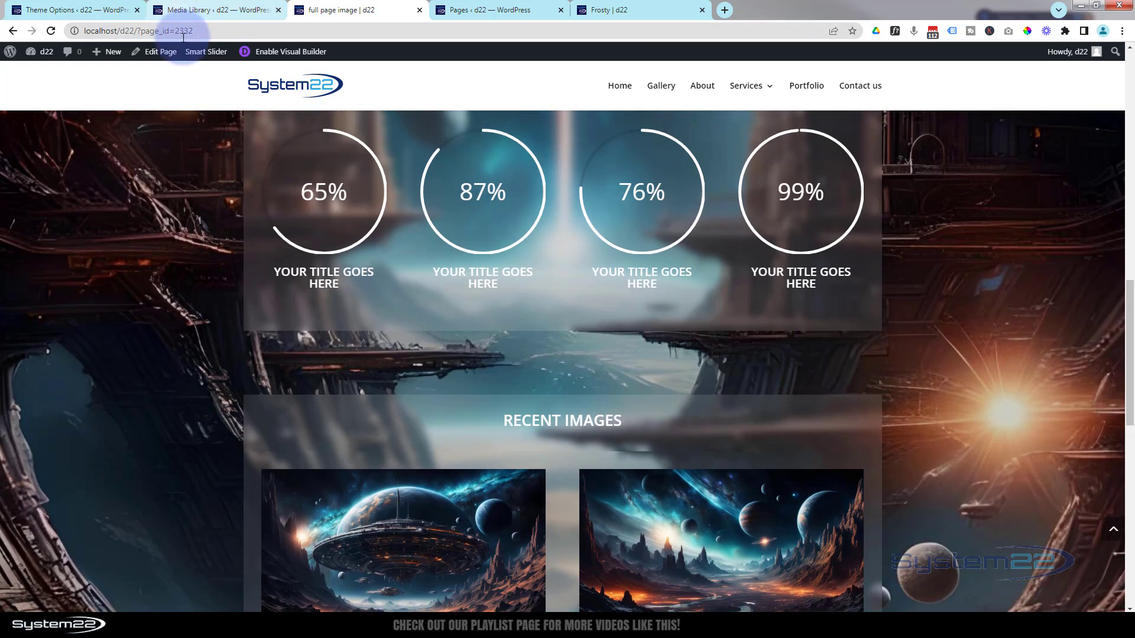
Step: Return to the Theme Options and open the theme Customizer in a separate tab
left_click(88, 8)
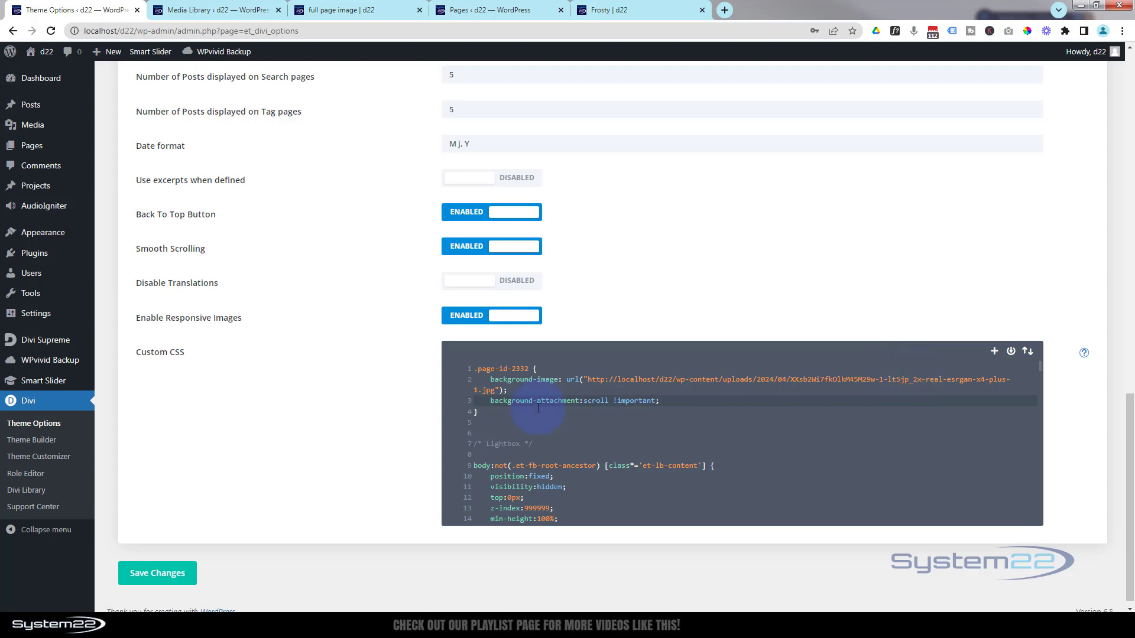
left_click(512, 366)
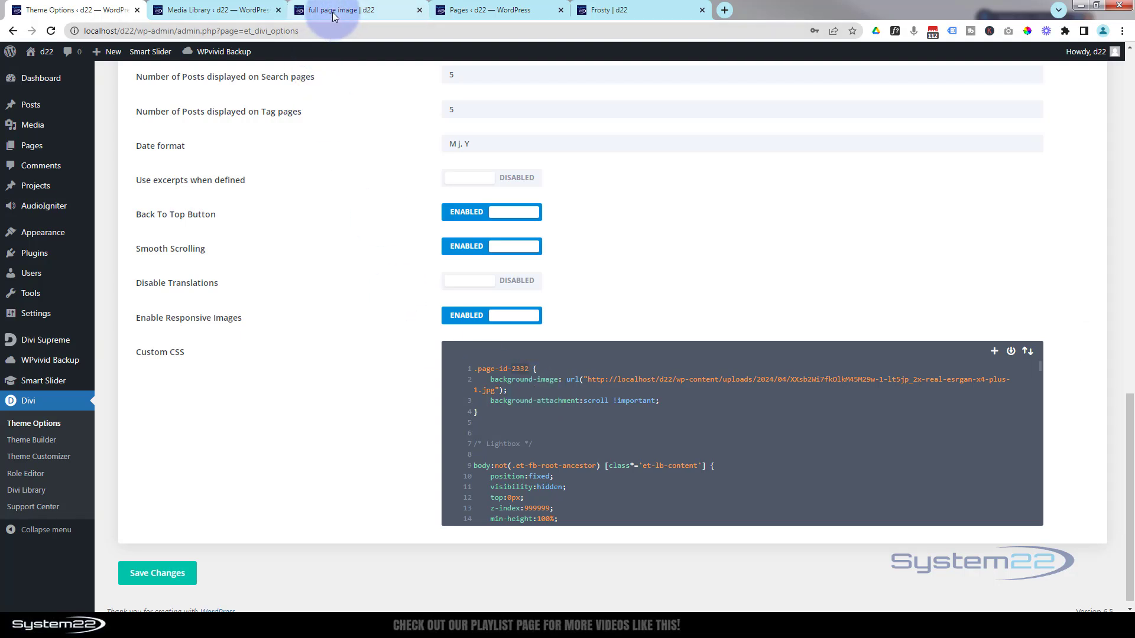
mouse_move(38, 235)
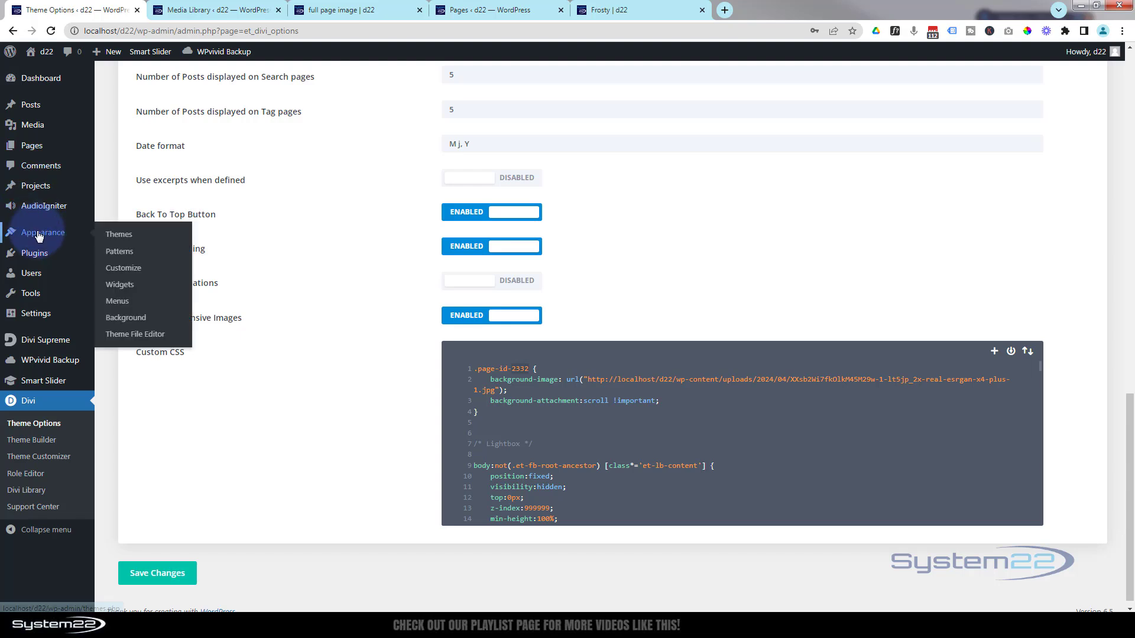
middle_click(125, 269)
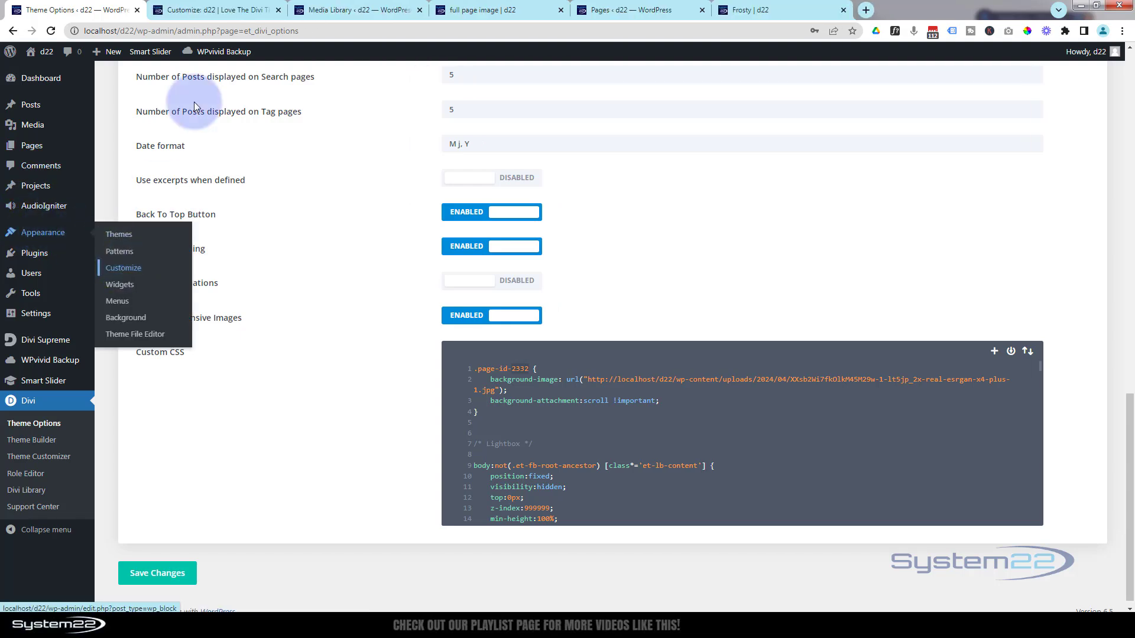
Step: In the Customizer's general background settings, choose the 4573 by 8000 pixel planets-and-spaceship picture as the site's background image and publish it
left_click(215, 13)
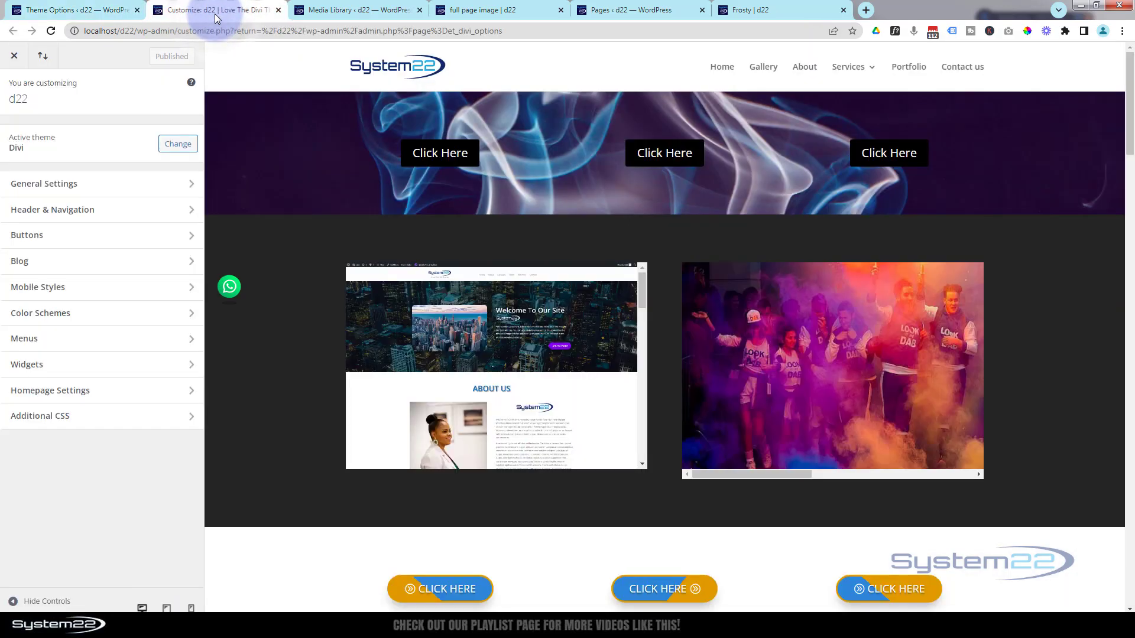
left_click(116, 185)
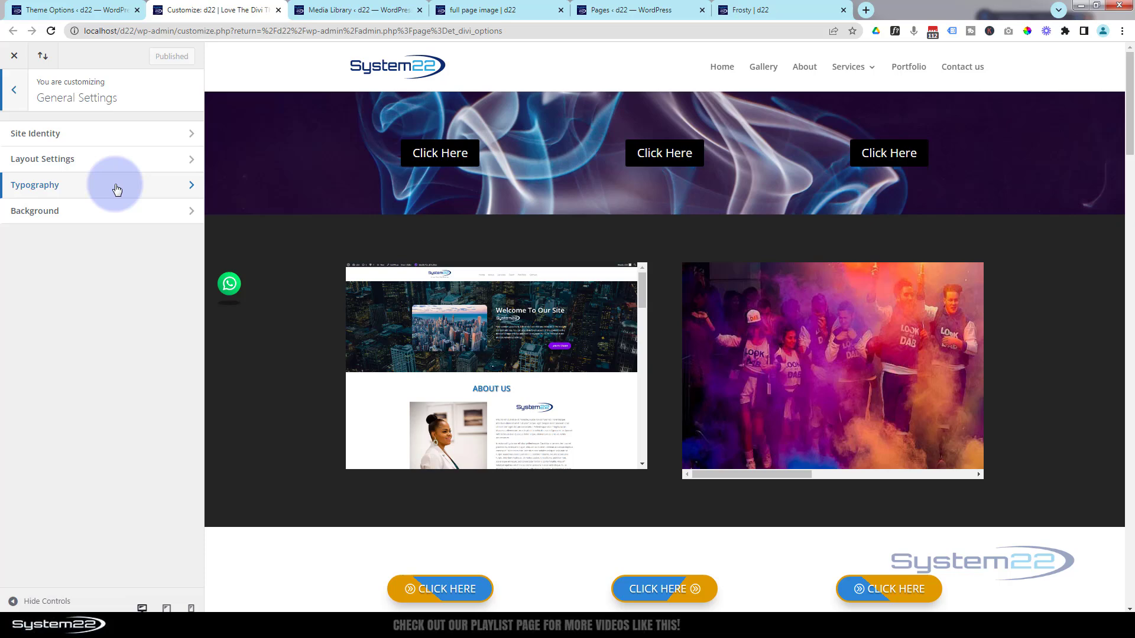
left_click(83, 212)
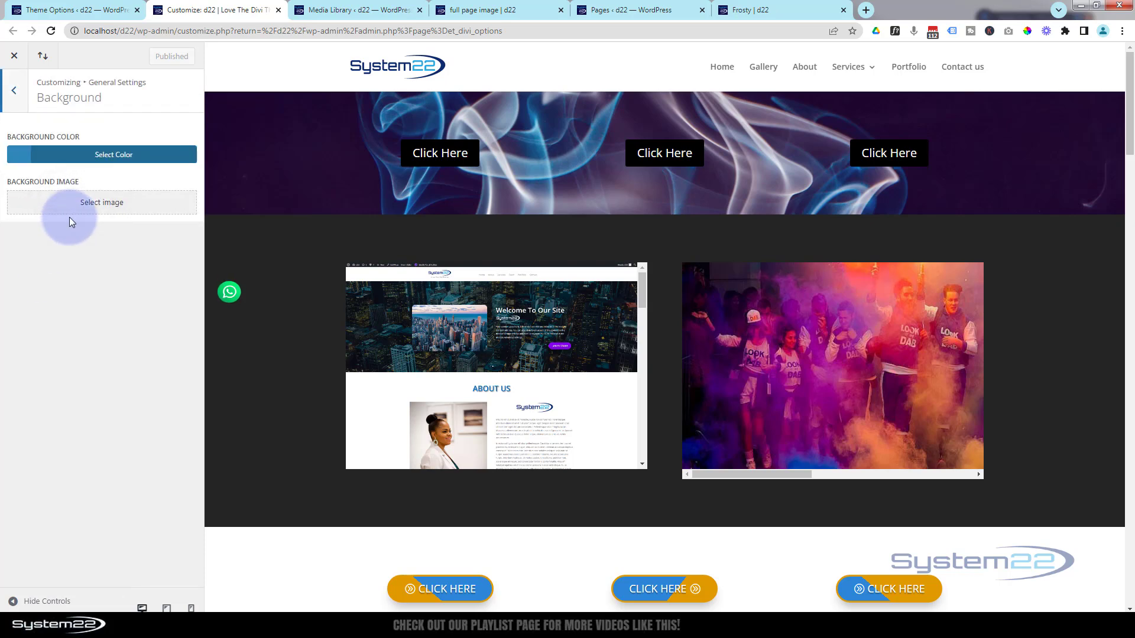
left_click(95, 201)
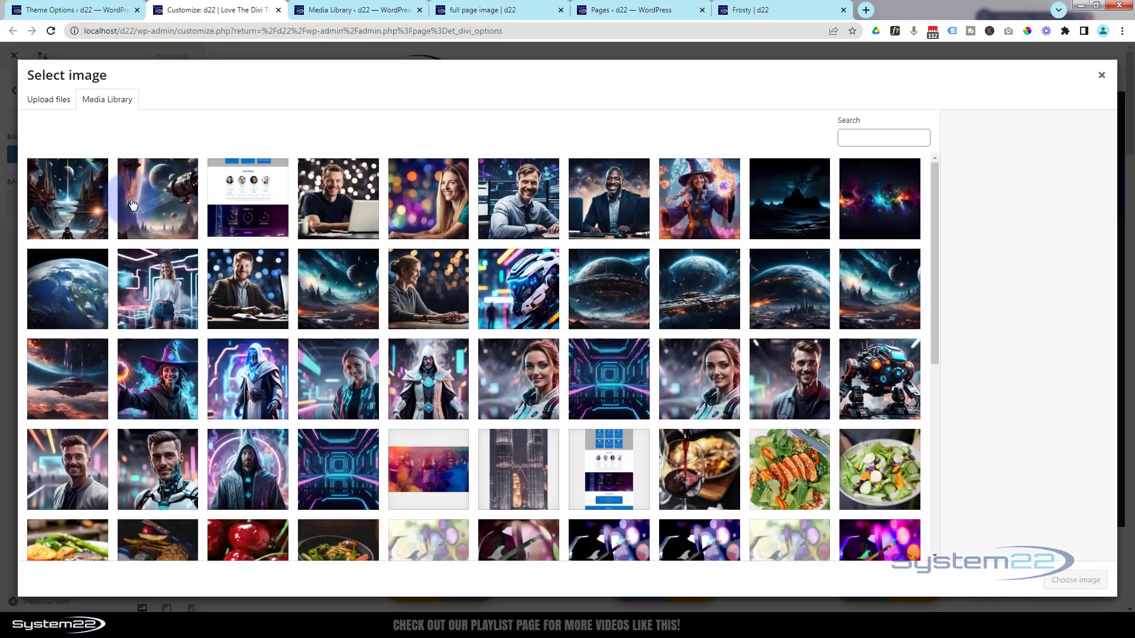
left_click(149, 206)
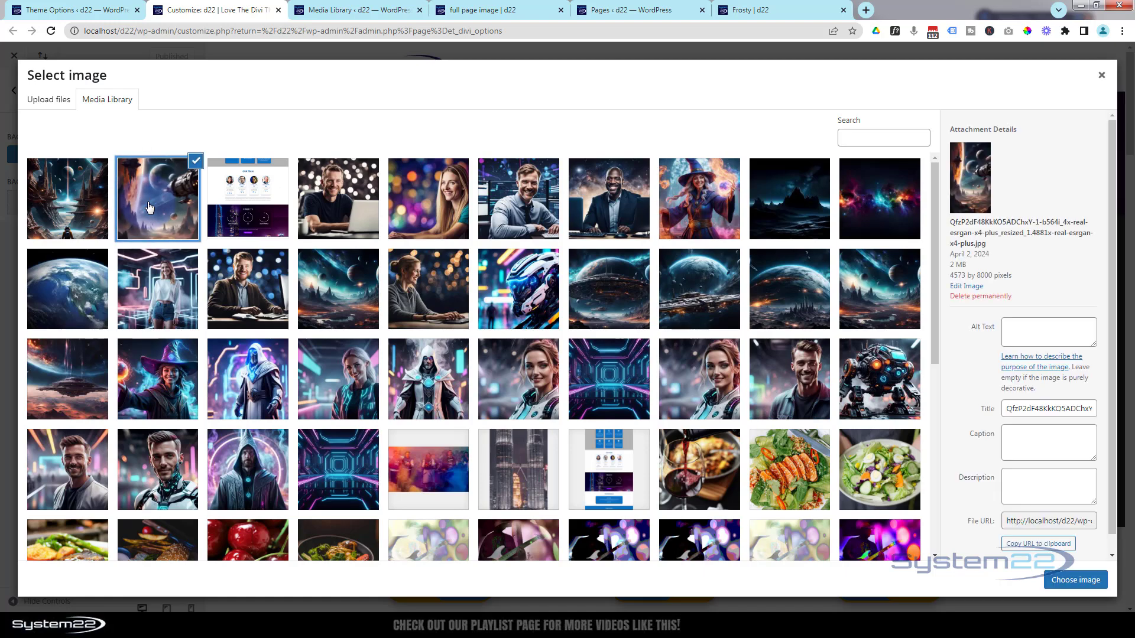
left_click(1075, 581)
left_click(160, 57)
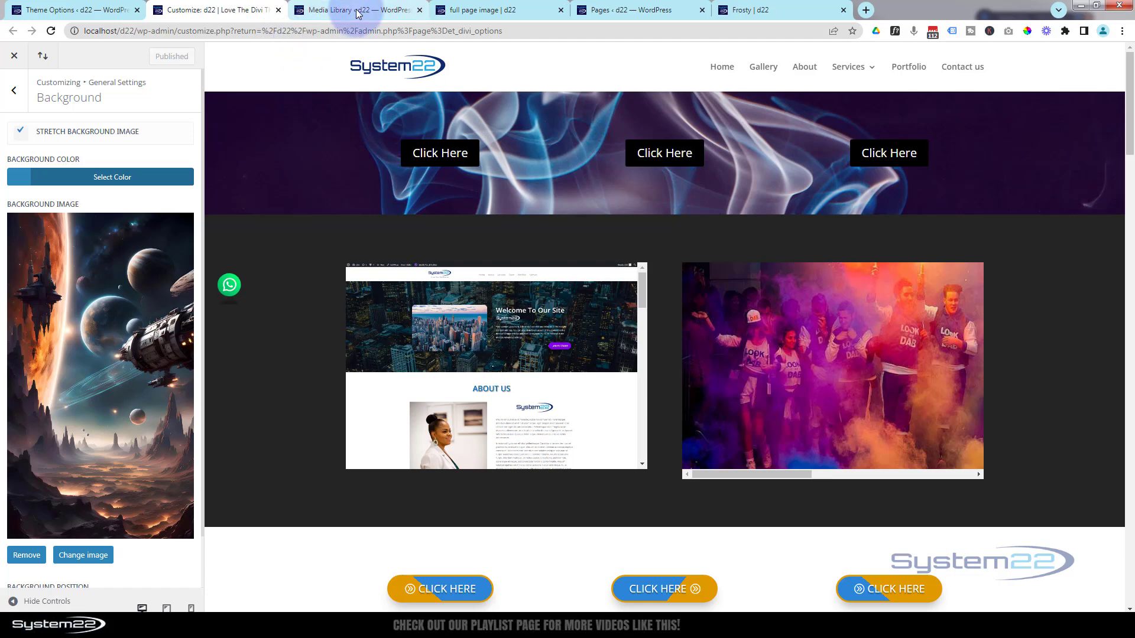
Step: Check how the Customizer's background image looks behind the content of the full page image page
left_click(483, 11)
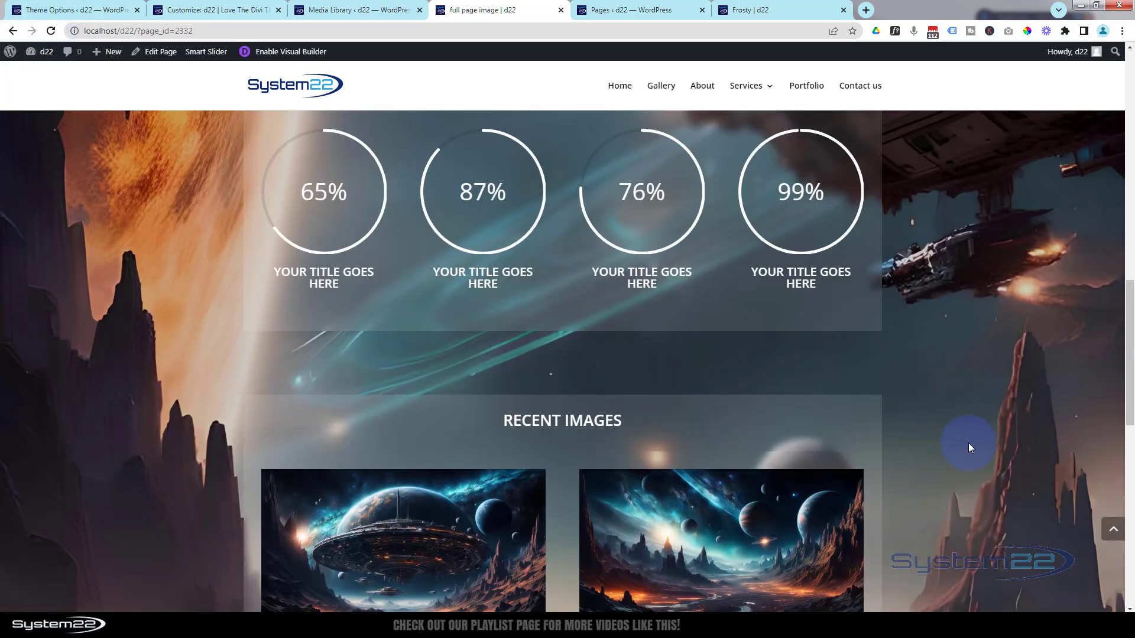
scroll(967, 446, "up", 6)
scroll(968, 434, "up", 5)
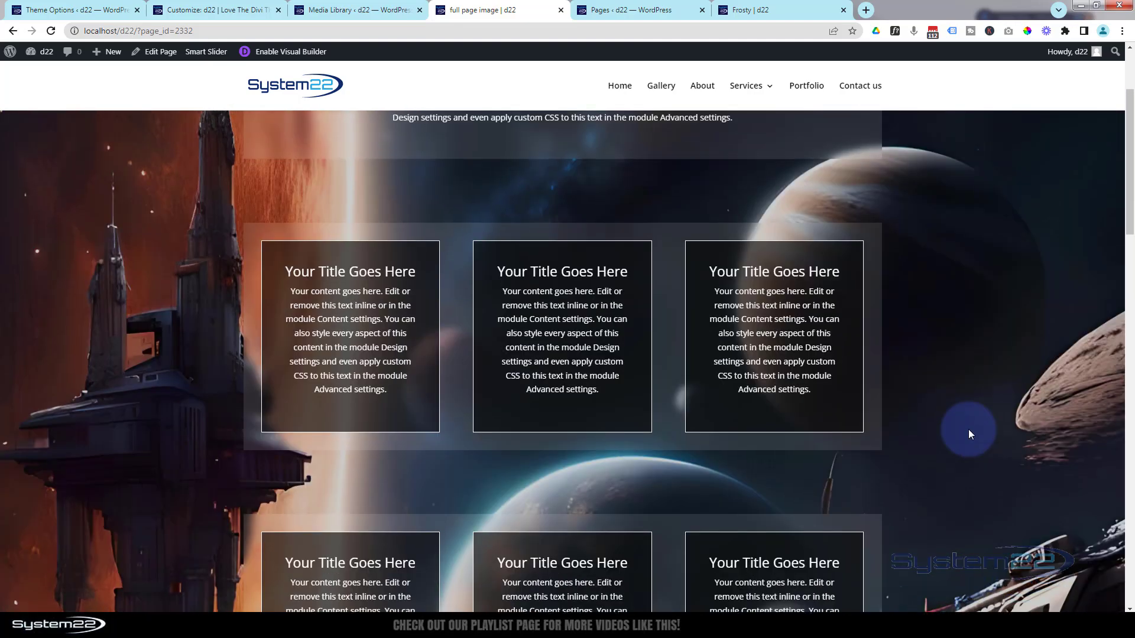
scroll(969, 434, "down", 5)
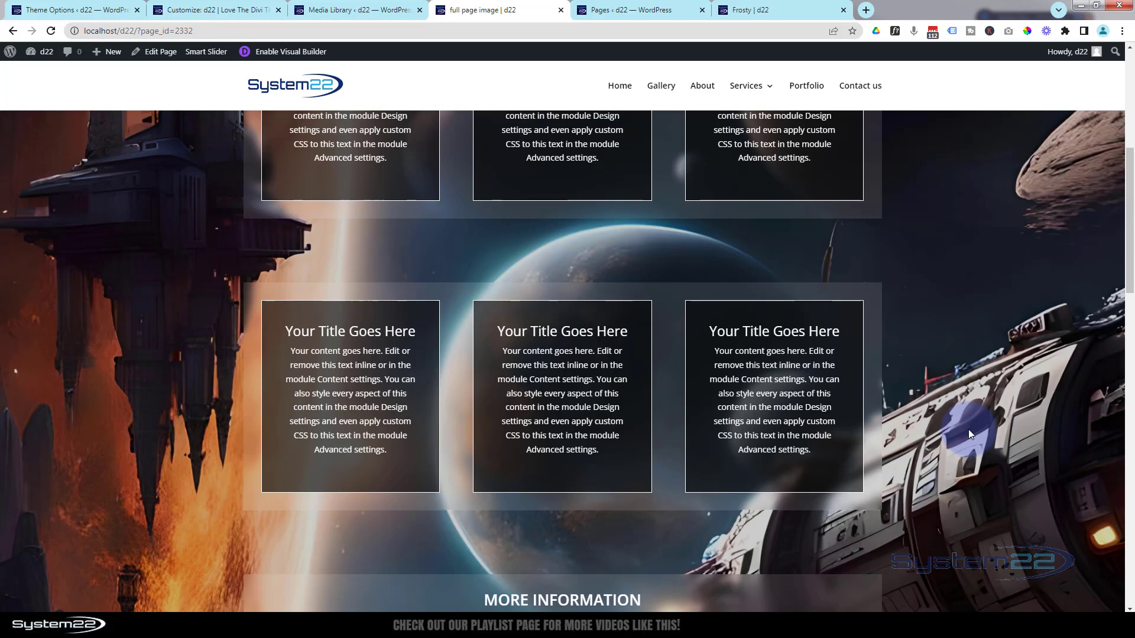
scroll(908, 349, "up", 3)
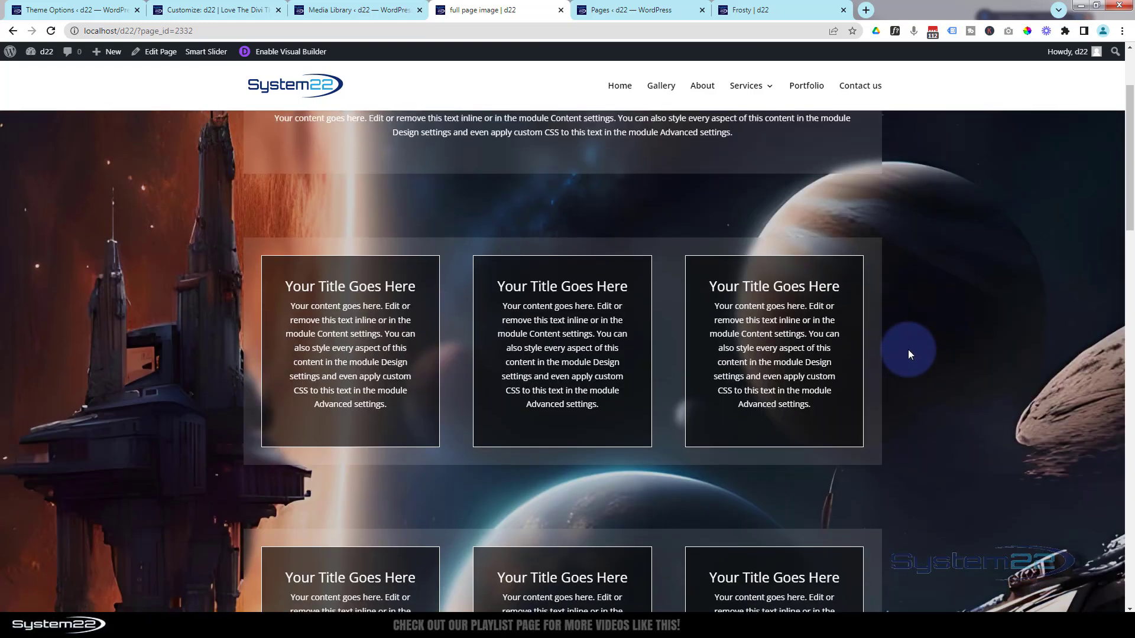
scroll(909, 354, "up", 2)
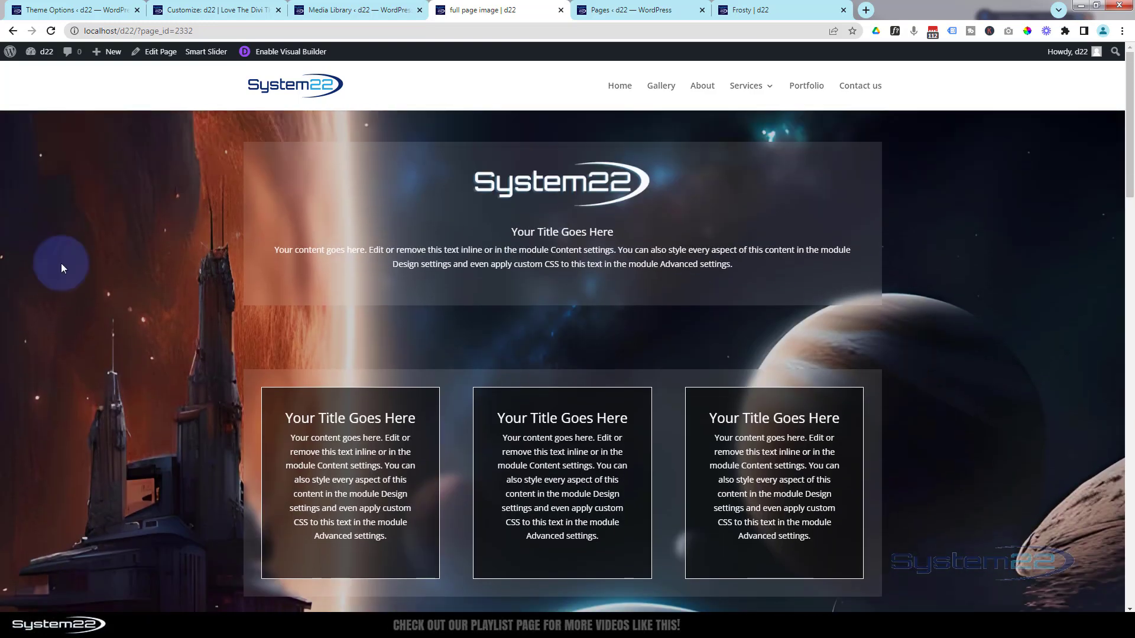
Step: Return to the Theme Options, add !important to the background-image declaration in the .page-id-2332 rule and save the changes
left_click(190, 10)
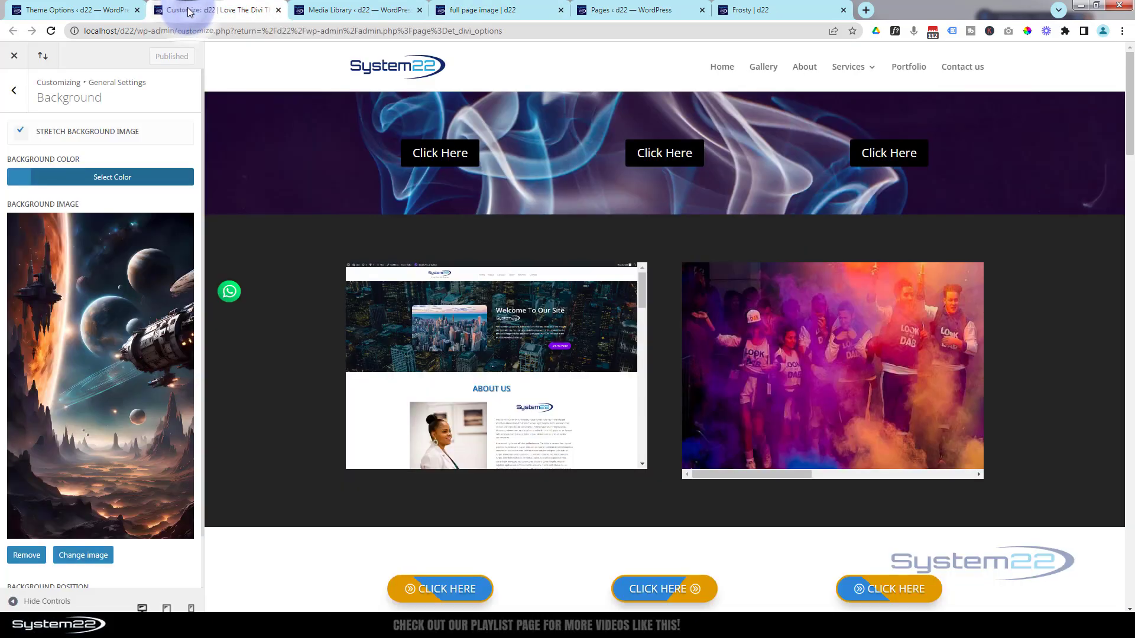
left_click(86, 13)
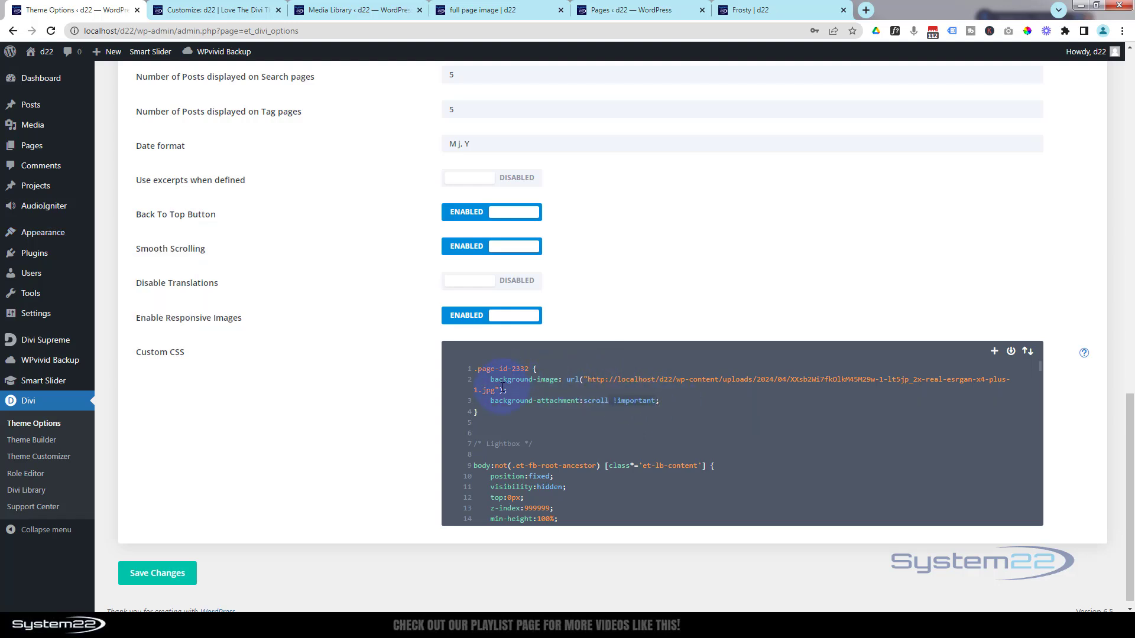
left_click(504, 390)
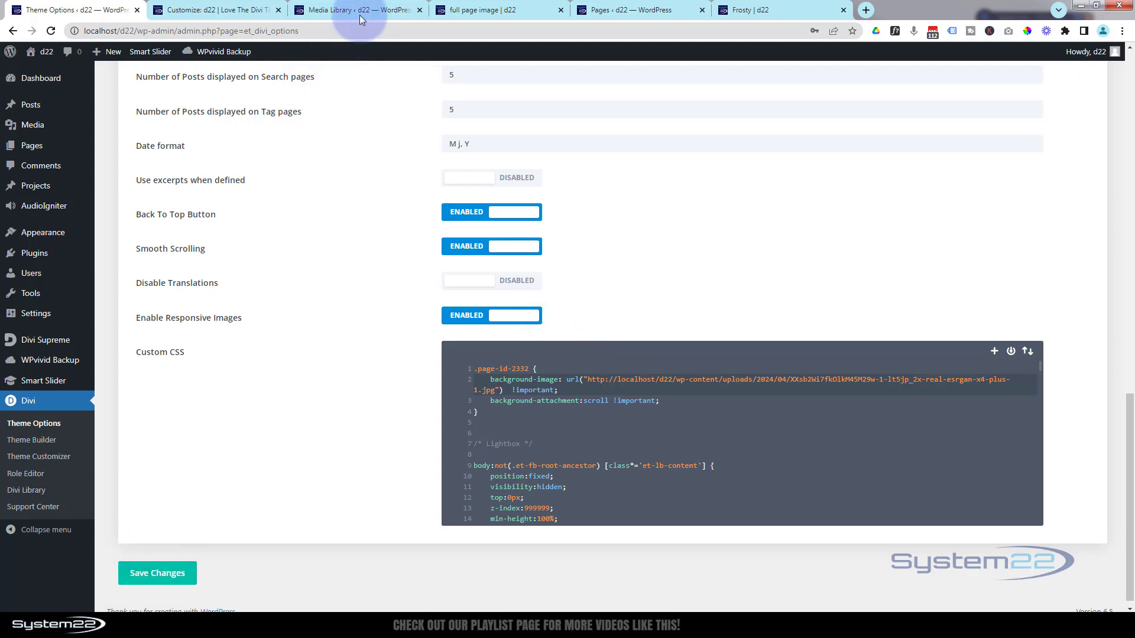
Step: Review the full page image page's current background along the content before reloading it
left_click(506, 12)
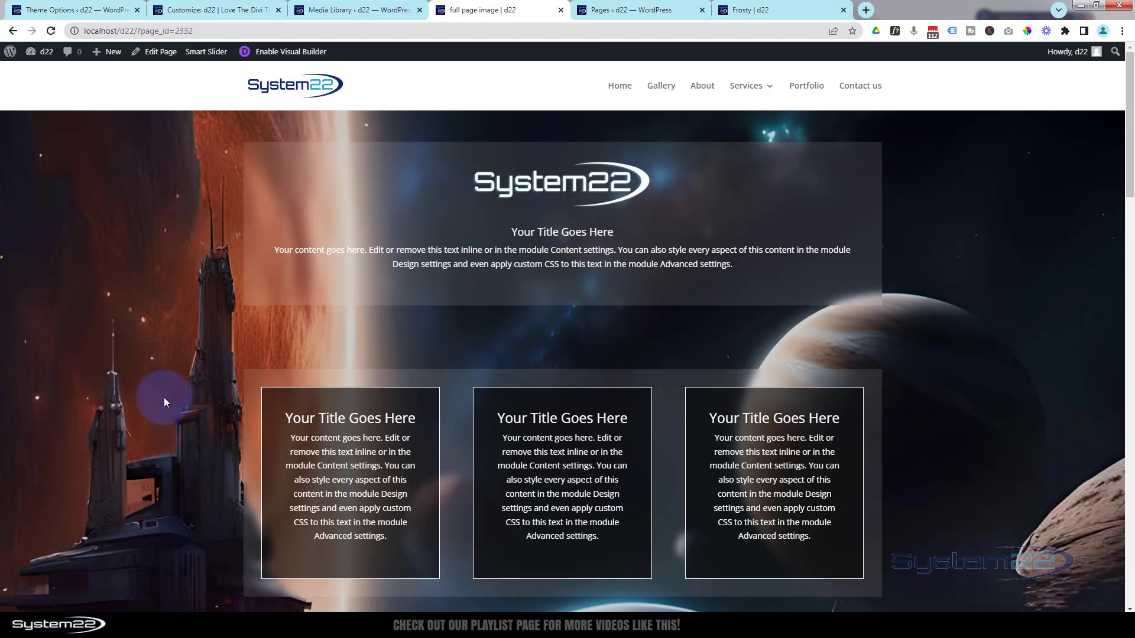
scroll(164, 398, "down", 10)
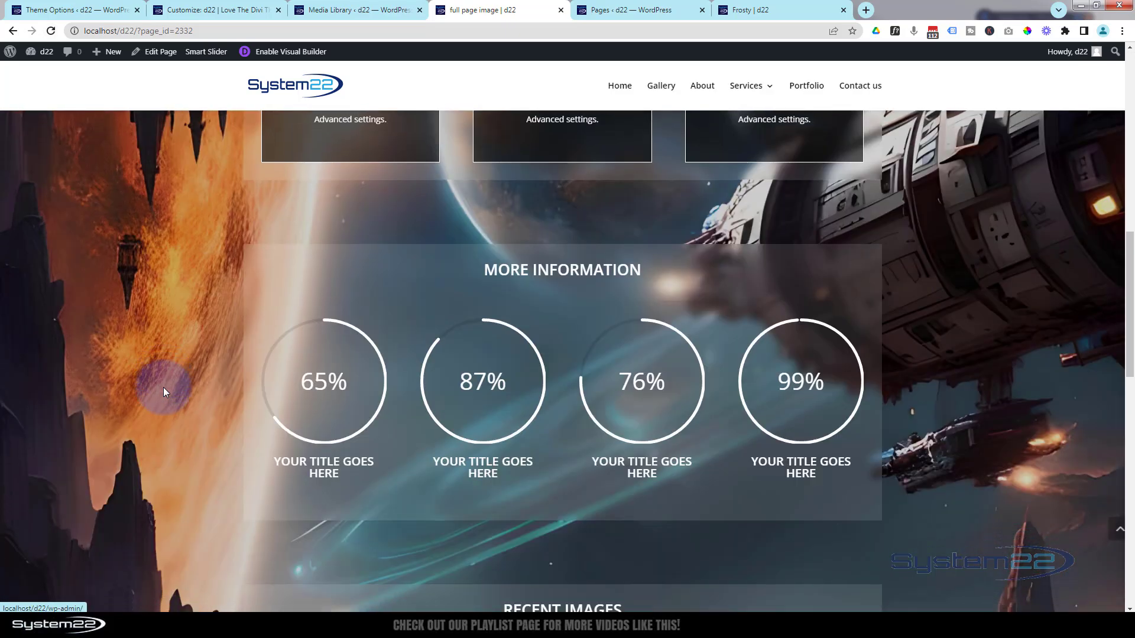
scroll(163, 388, "down", 2)
scroll(165, 388, "up", 8)
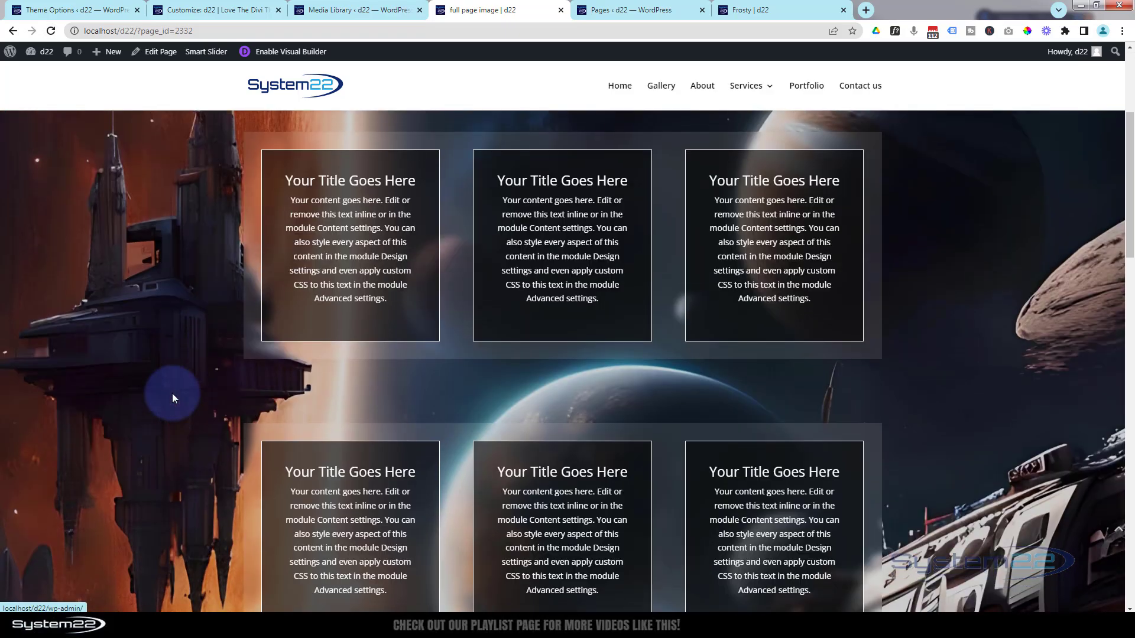
scroll(172, 392, "up", 4)
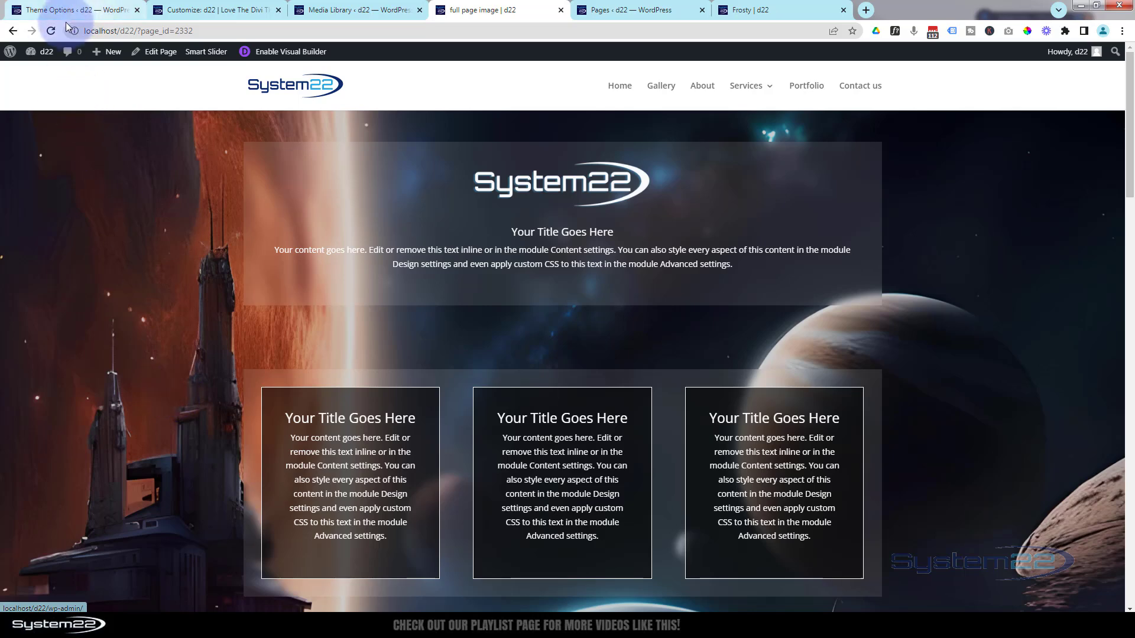
Step: Reload the full page image page and examine its page-specific background from the header down to the First Contact form
left_click(52, 31)
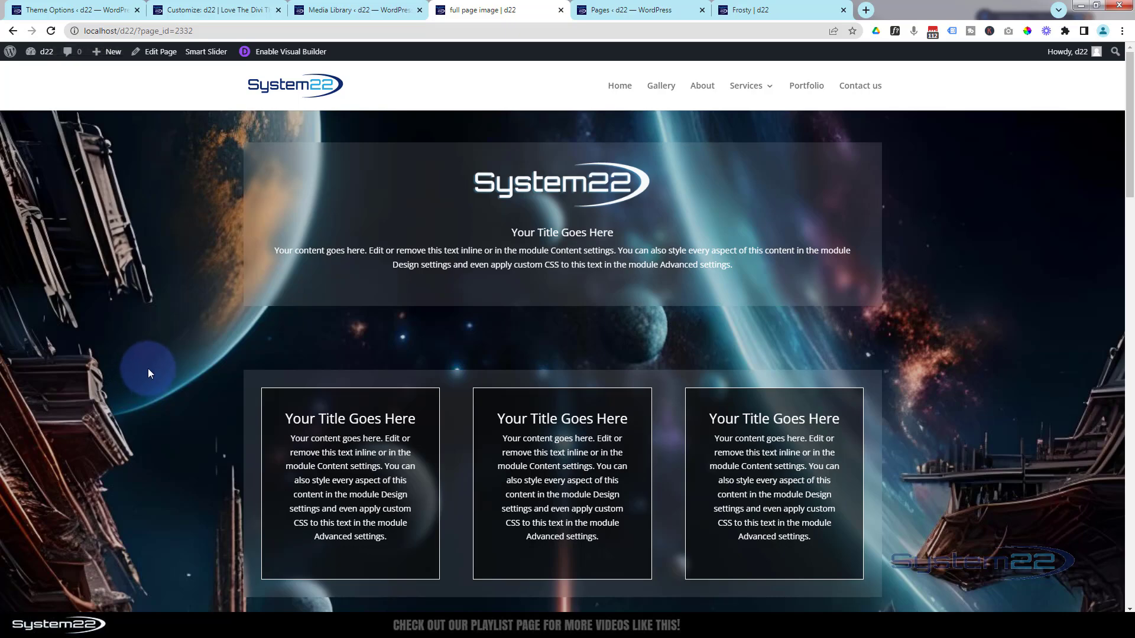
scroll(147, 367, "down", 4)
scroll(148, 367, "down", 10)
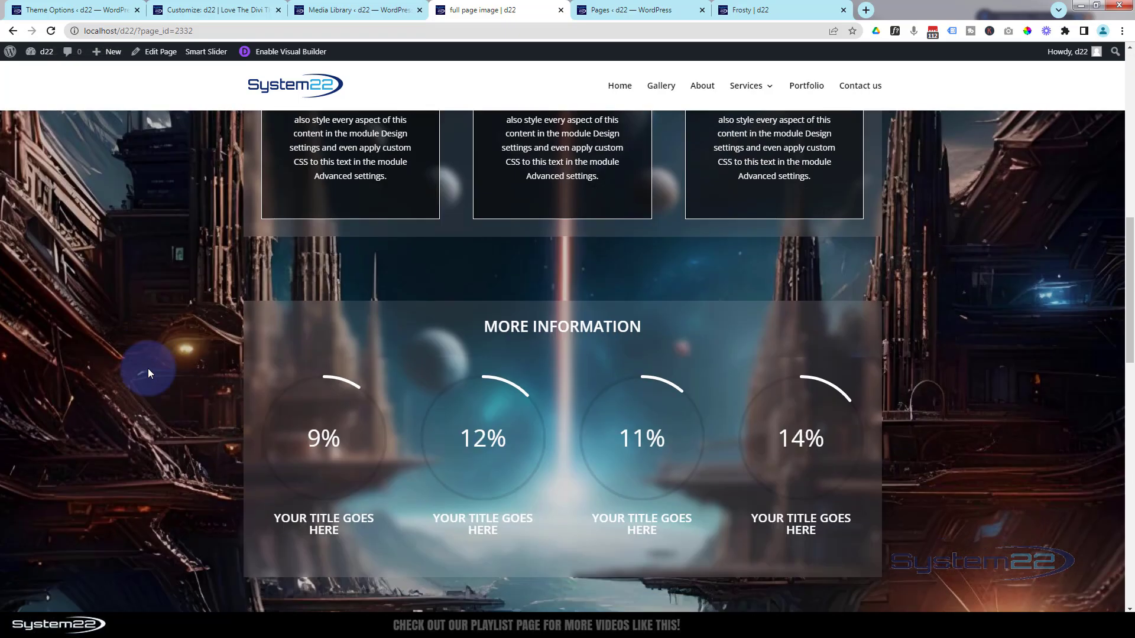
scroll(148, 369, "down", 12)
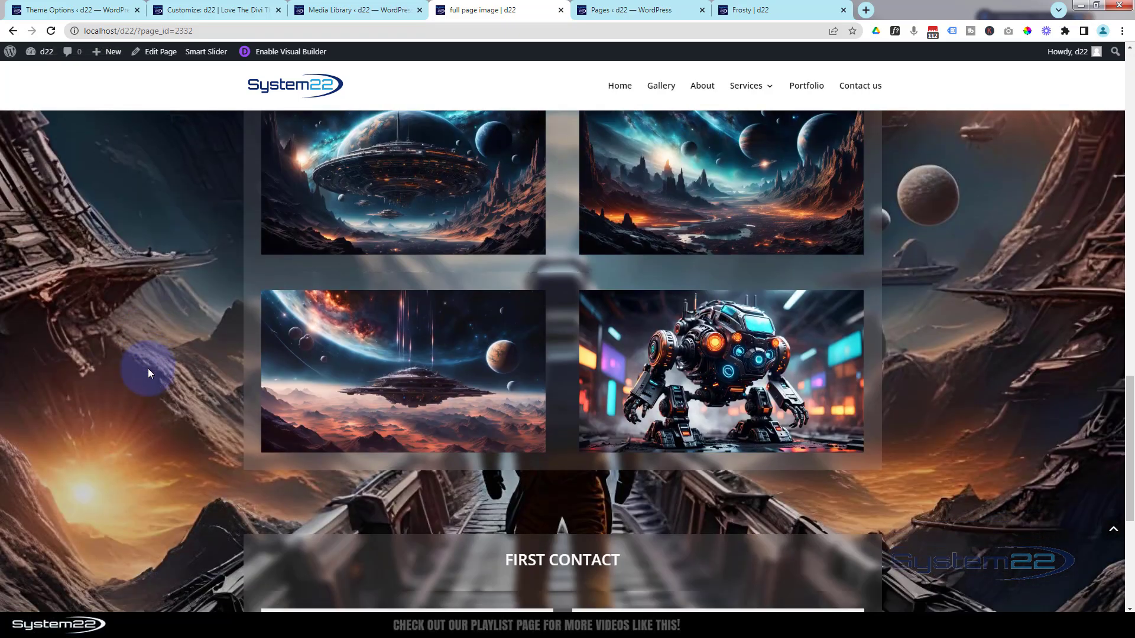
scroll(148, 369, "up", 5)
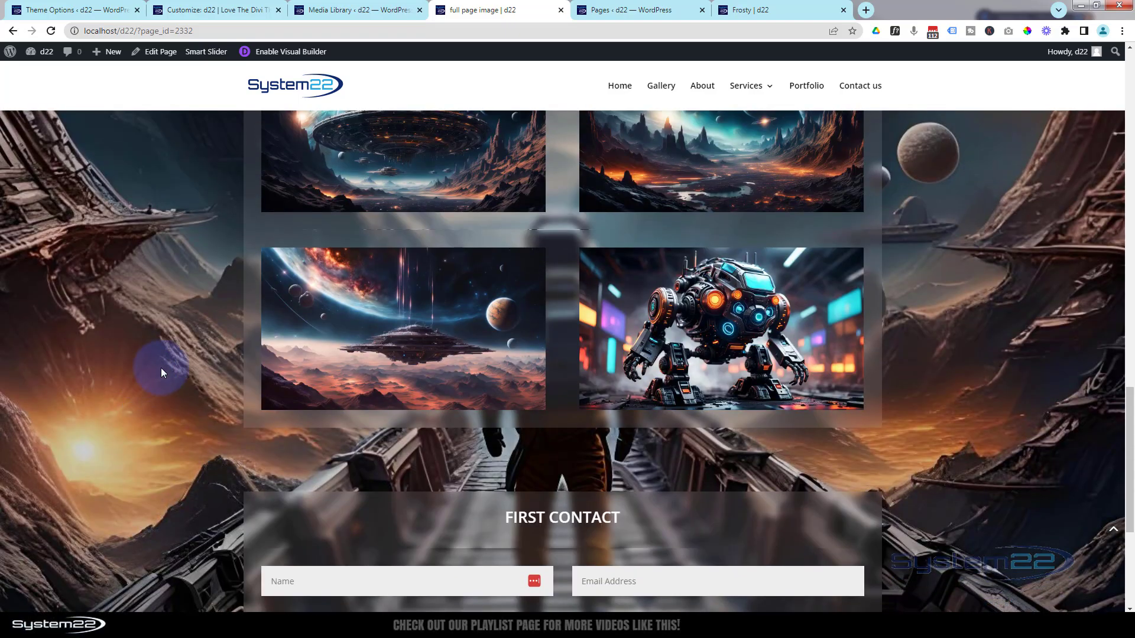
scroll(160, 368, "up", 12)
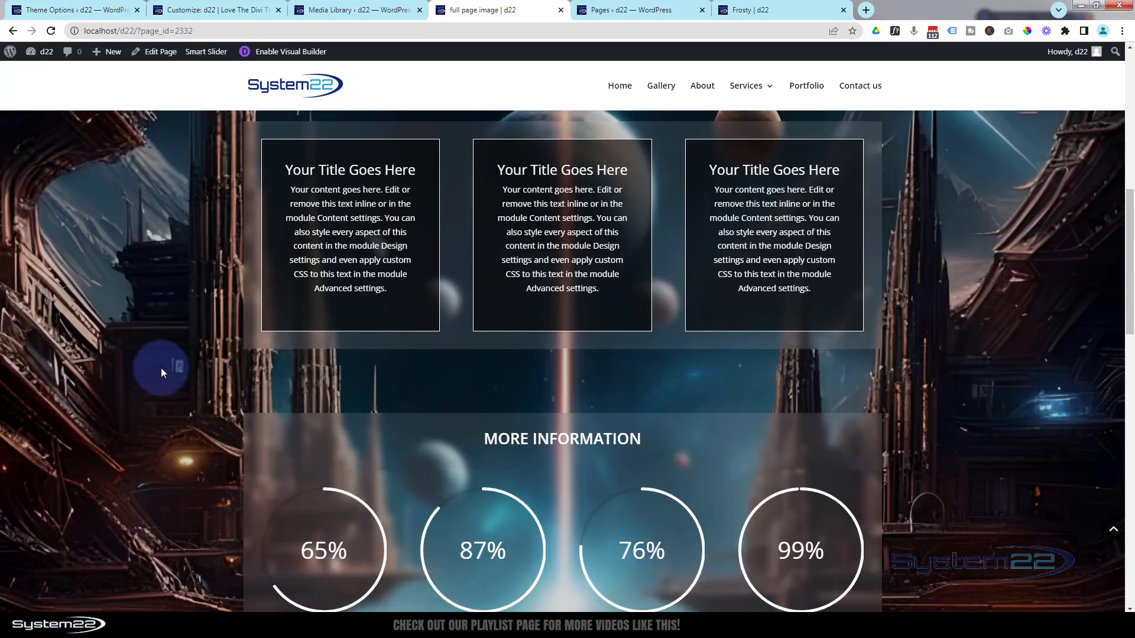
scroll(161, 368, "up", 10)
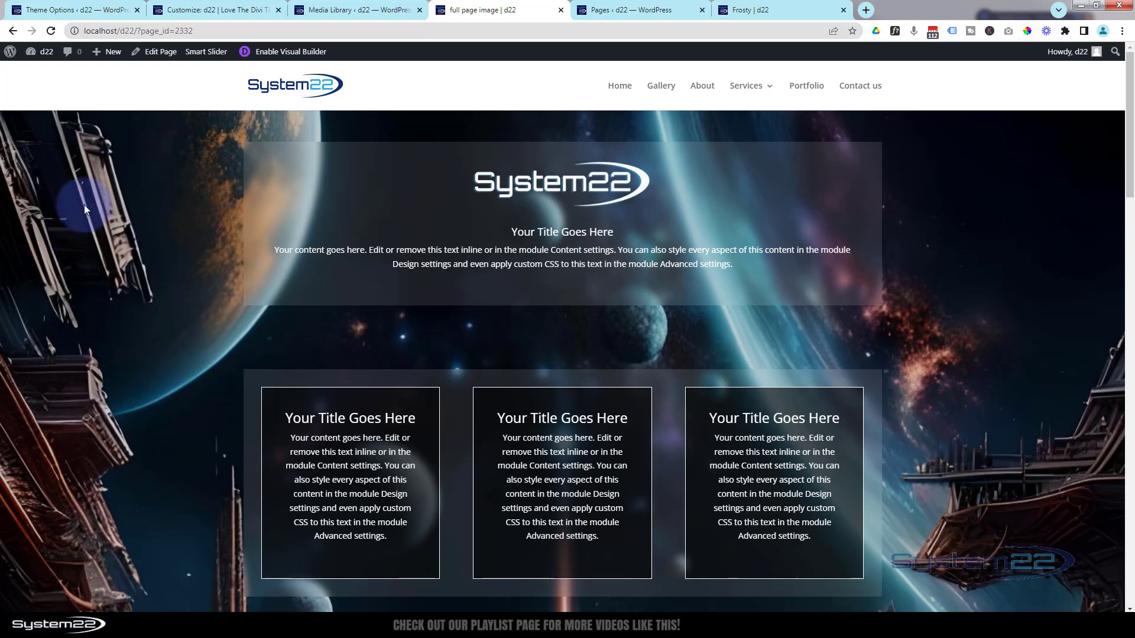
Step: Examine how the background scrolls behind the translucent sections of the Frosty page
left_click(738, 10)
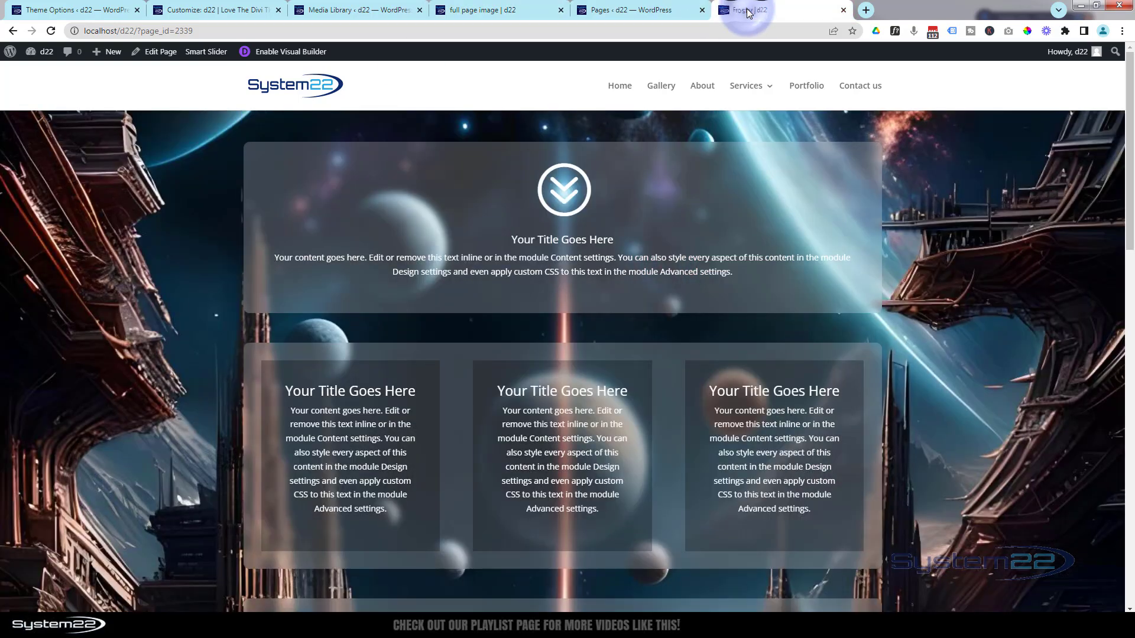
scroll(193, 377, "down", 10)
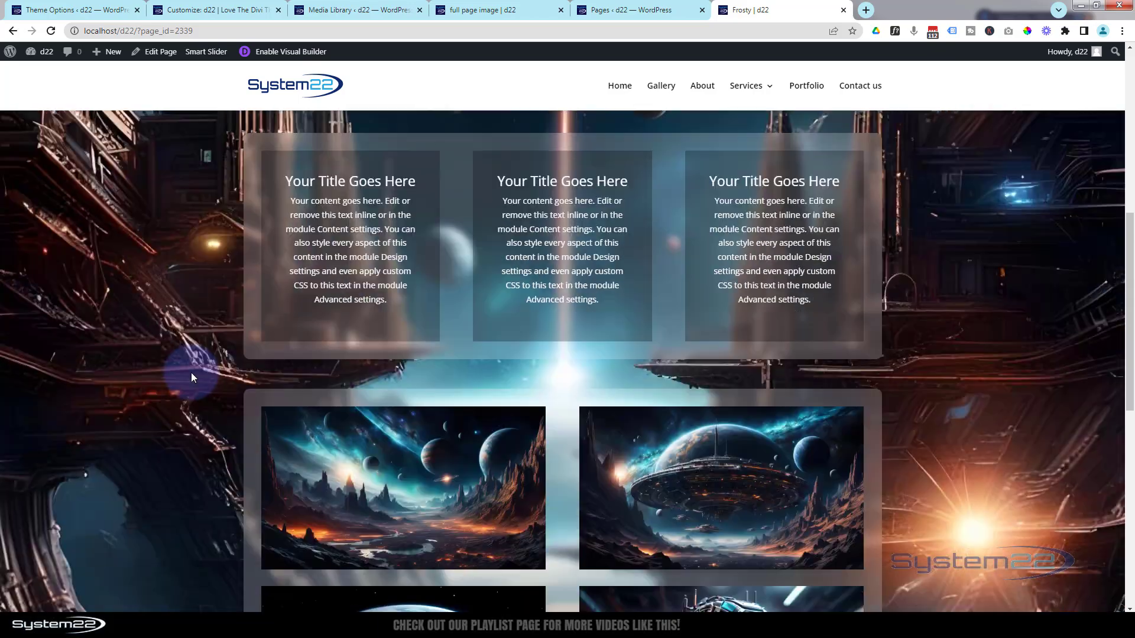
scroll(191, 376, "down", 2)
scroll(191, 376, "up", 8)
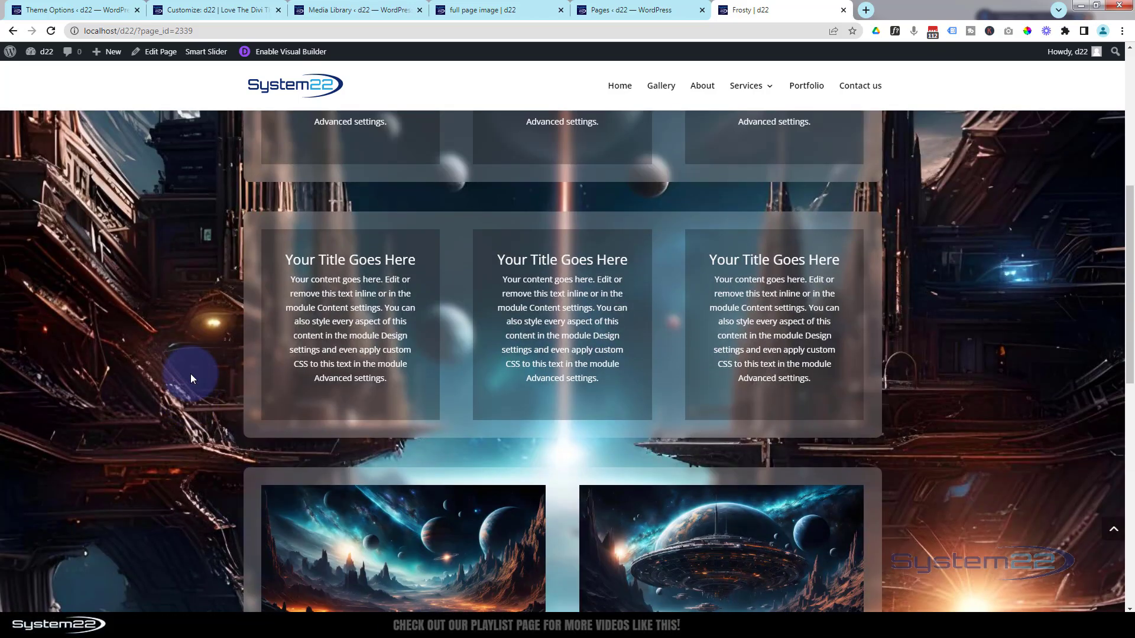
scroll(190, 378, "up", 4)
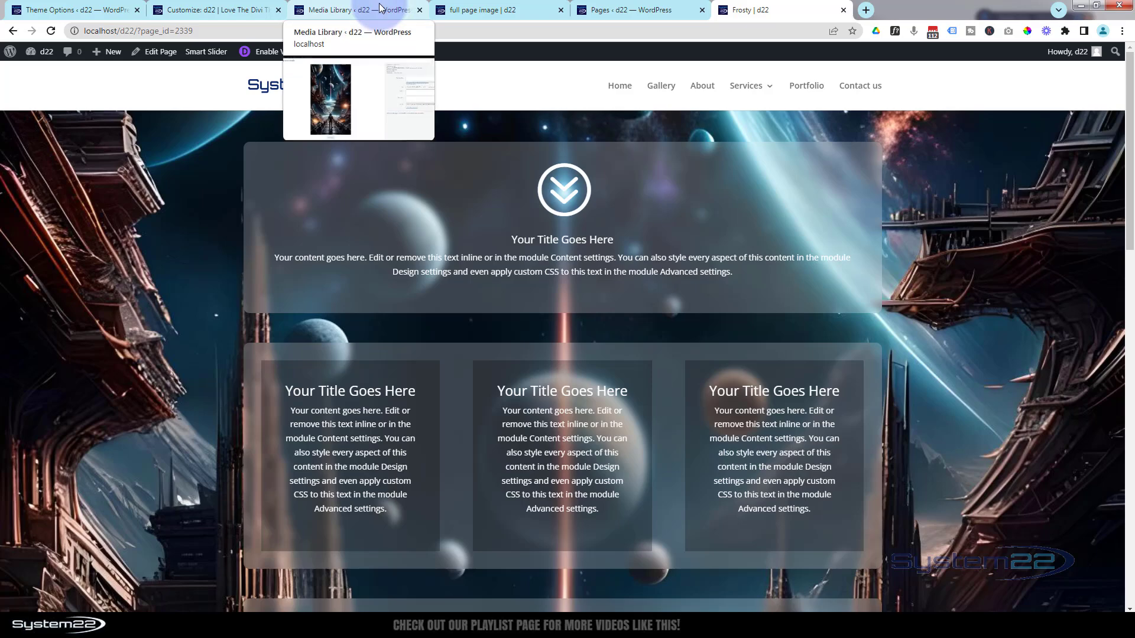
Step: Go back to the full page image page and compare its scrolling background with the Frosty page
left_click(481, 10)
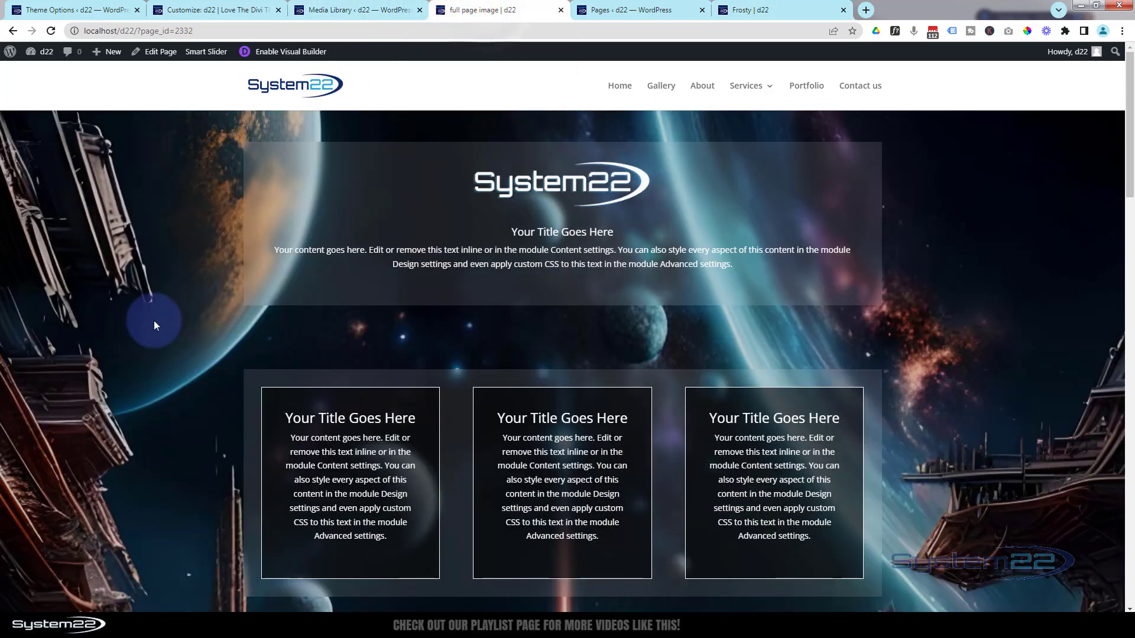
scroll(153, 324, "down", 10)
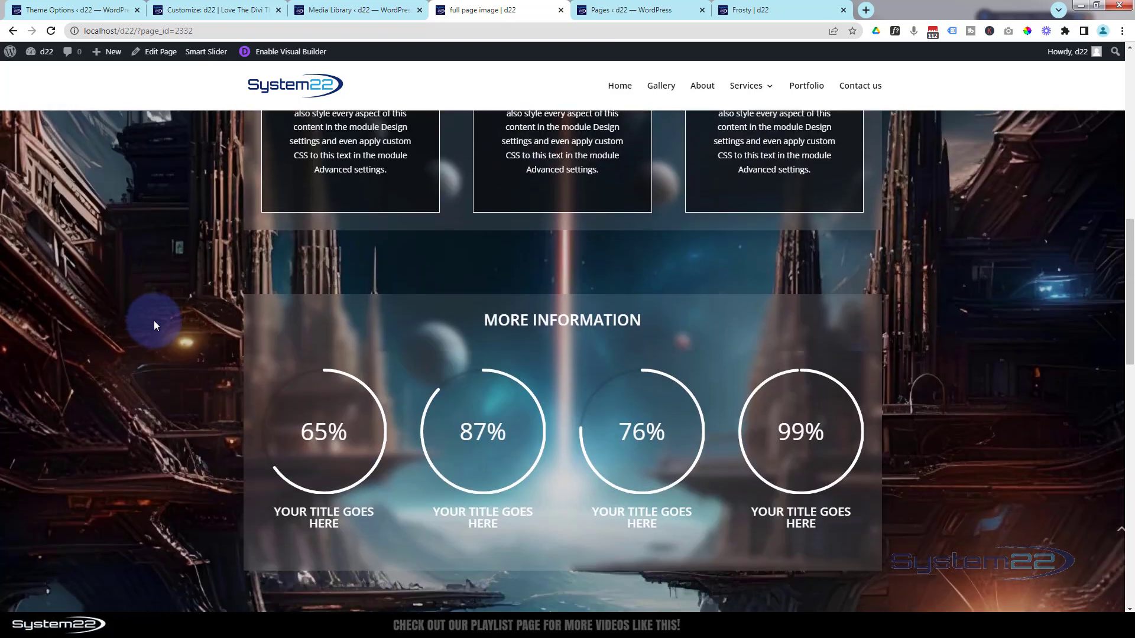
scroll(154, 324, "up", 6)
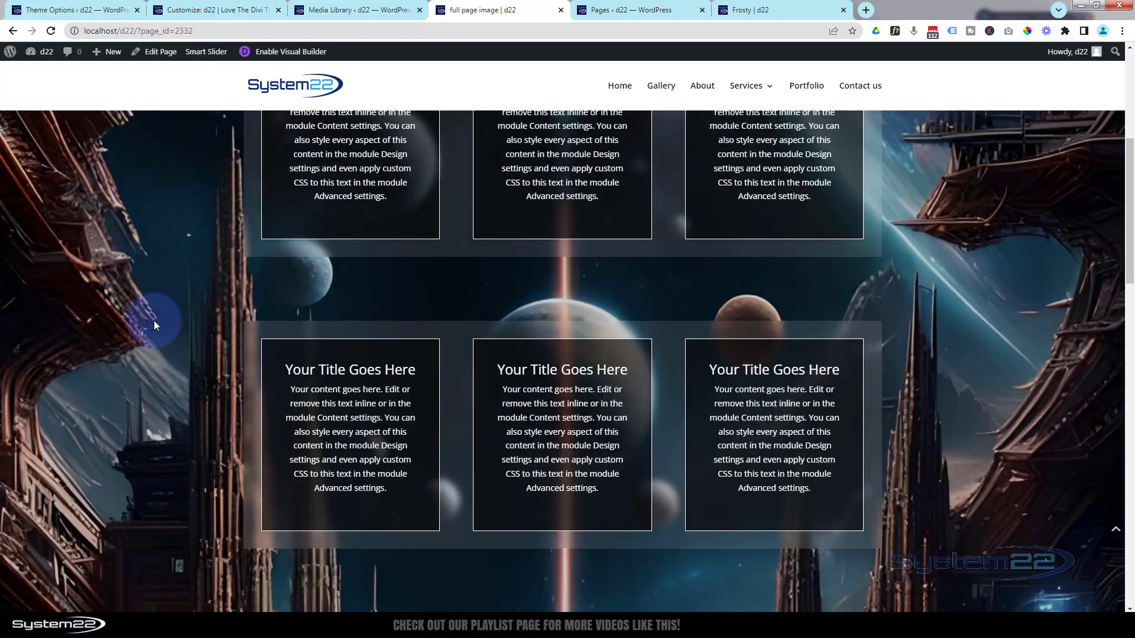
scroll(153, 320, "up", 5)
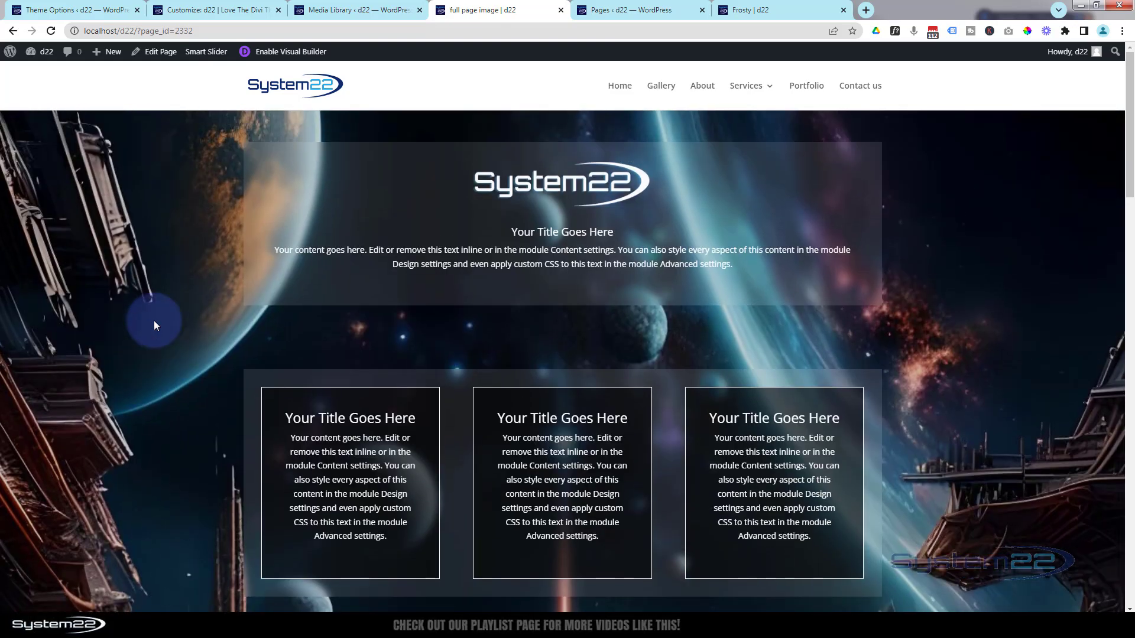